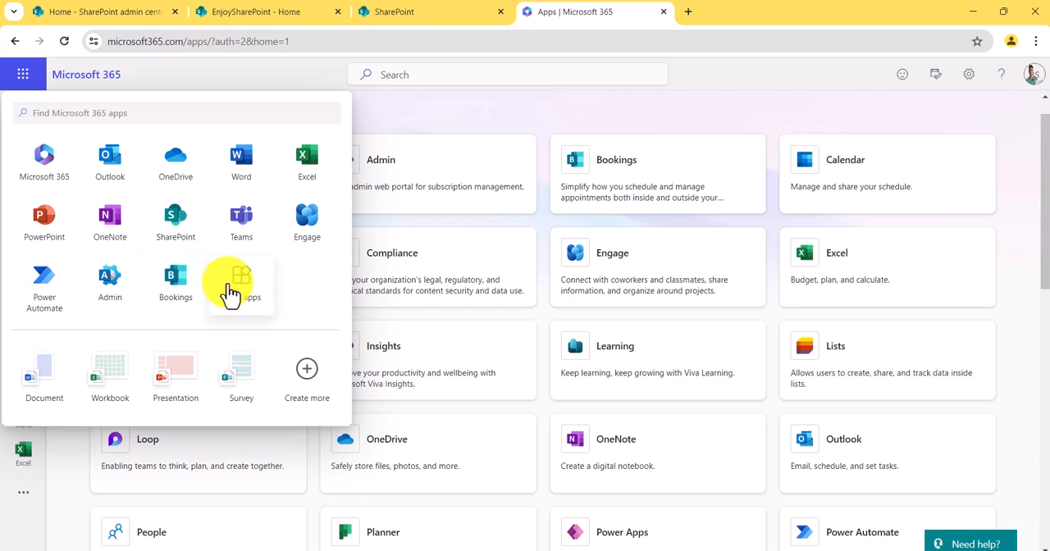
# - Open the Bookings app and look at the sharing options of the personal booking page
pyautogui.click(633, 122)
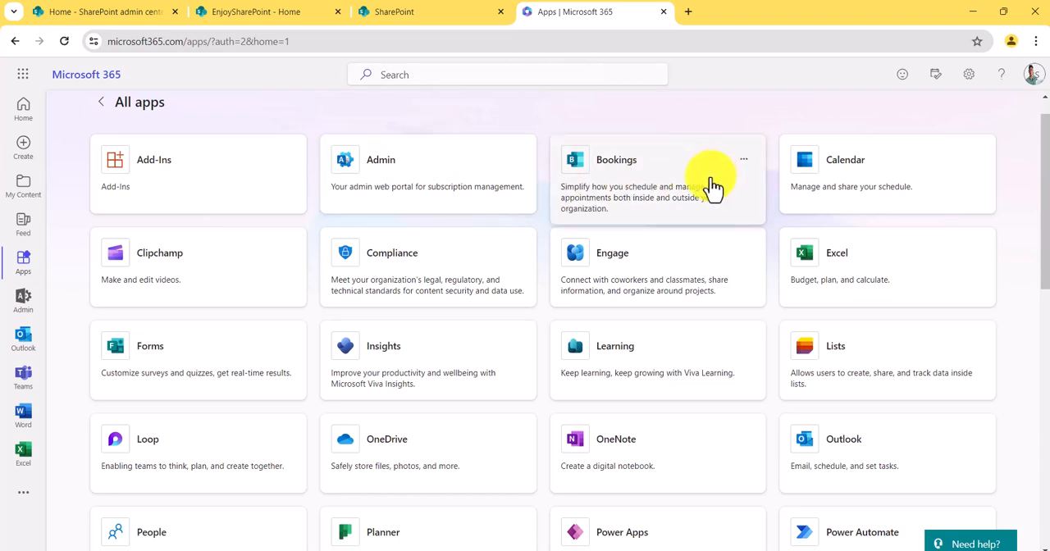
pyautogui.click(657, 193)
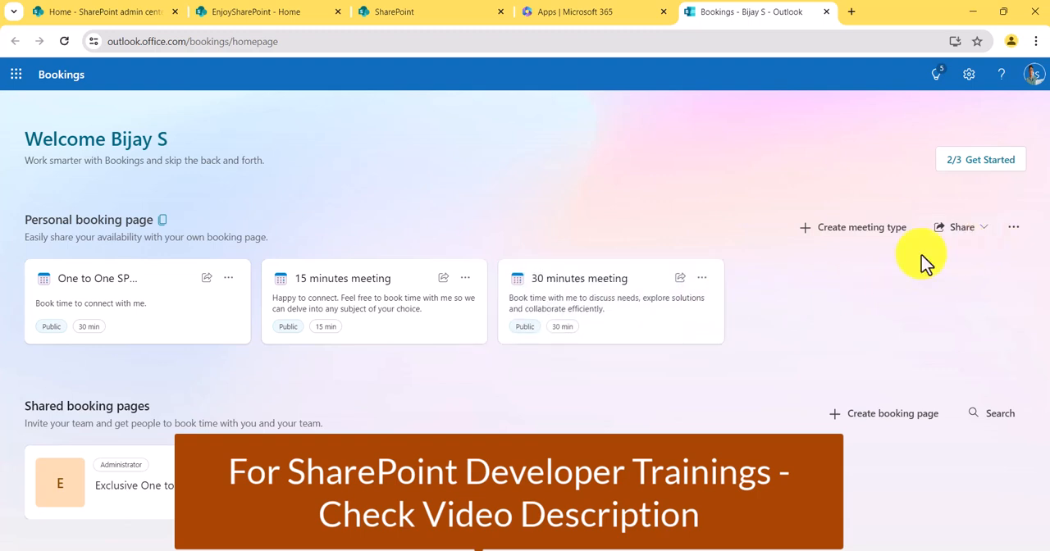
pyautogui.click(981, 233)
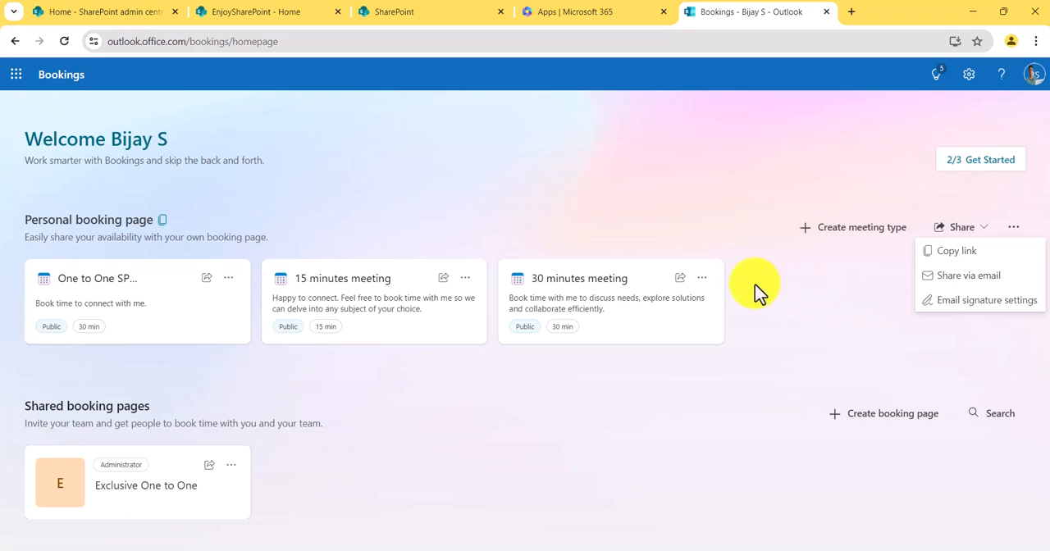
pyautogui.press('Escape')
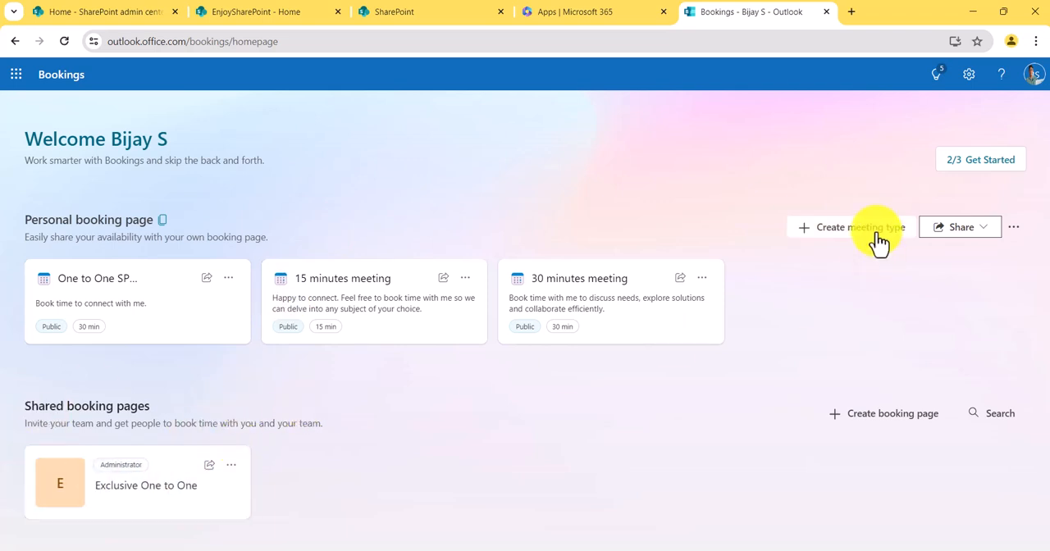
# - Create a new meeting type for the personal booking page titled "One Hour Paid Cosulting"
pyautogui.click(849, 234)
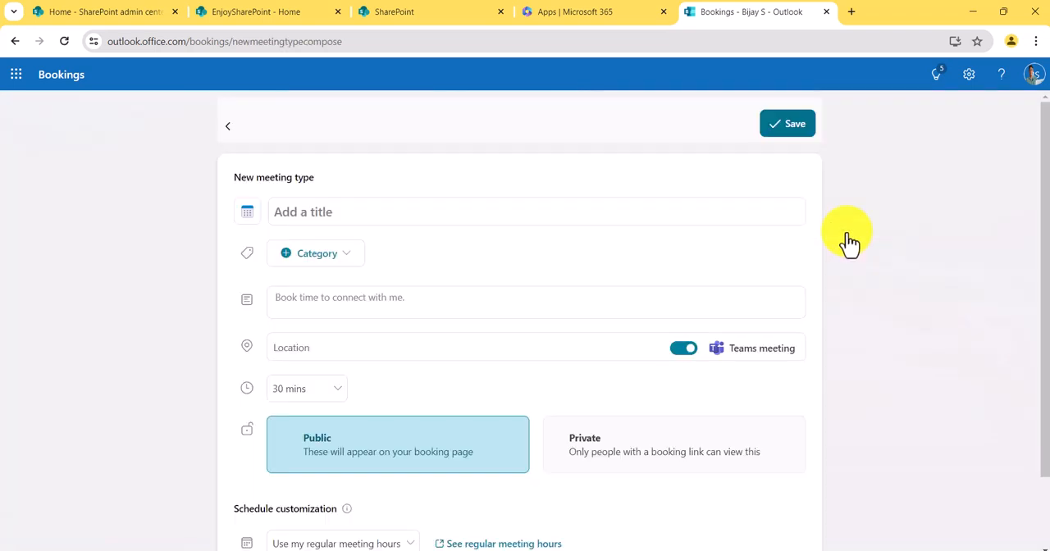
pyautogui.click(353, 210)
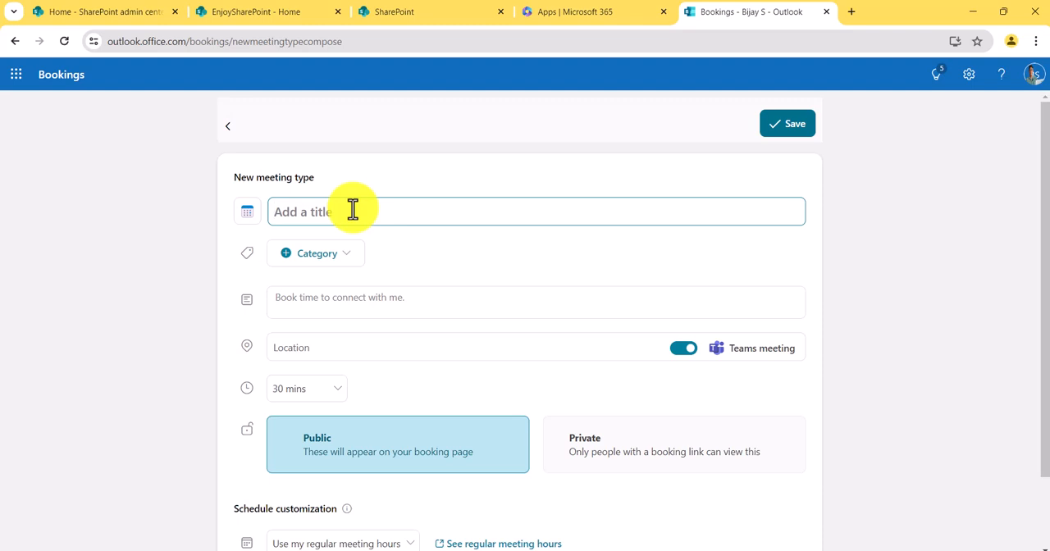
pyautogui.write('Con')
pyautogui.press('BackSpace')
pyautogui.press('BackSpace')
pyautogui.press('BackSpace')
pyautogui.write('On')
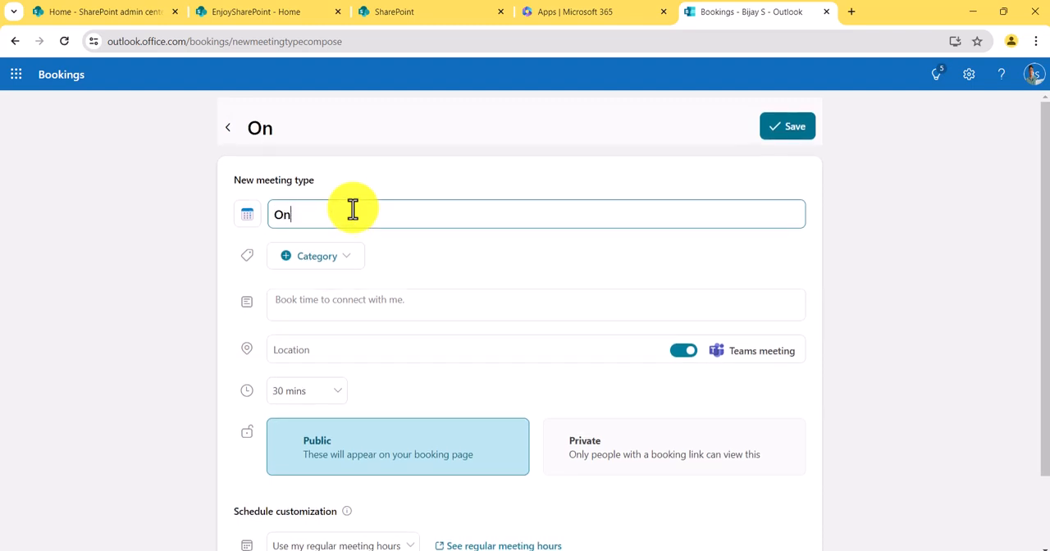
pyautogui.write('e Hour')
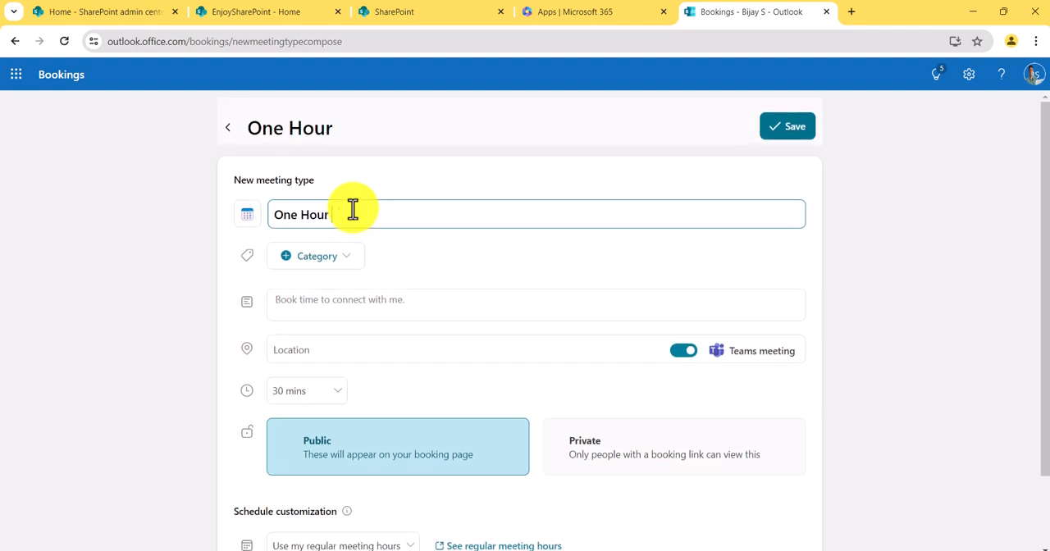
pyautogui.write(' Paid Cosulting')
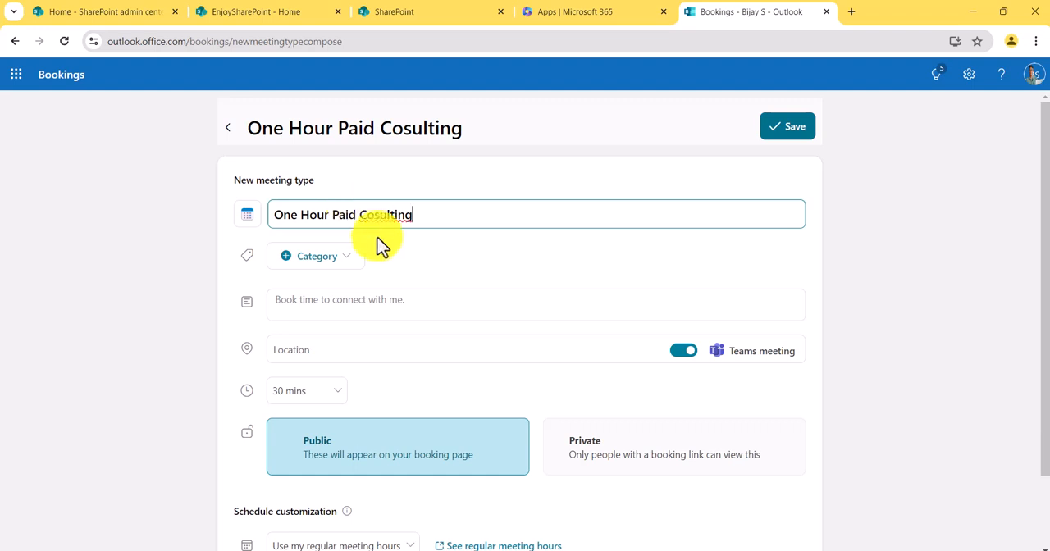
# - Assign the Green category to the meeting type and enter the description "Lets meet for a one hour paid consulting."
pyautogui.click(351, 263)
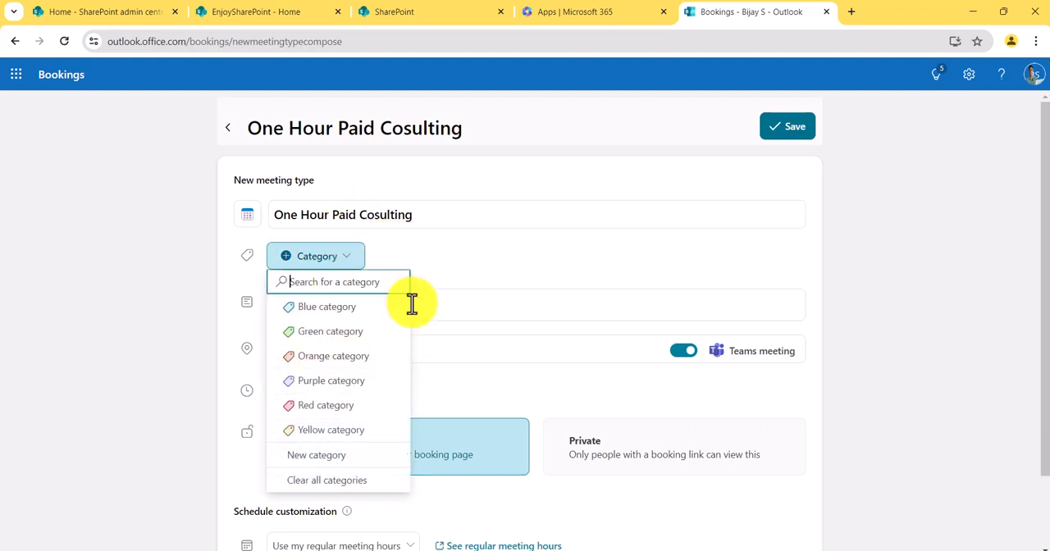
pyautogui.click(366, 331)
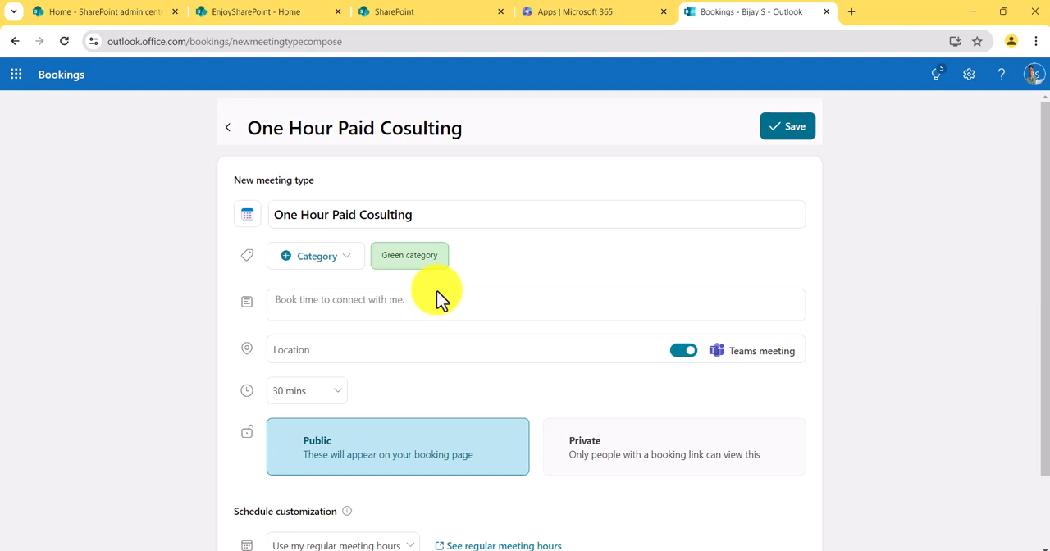
pyautogui.click(364, 310)
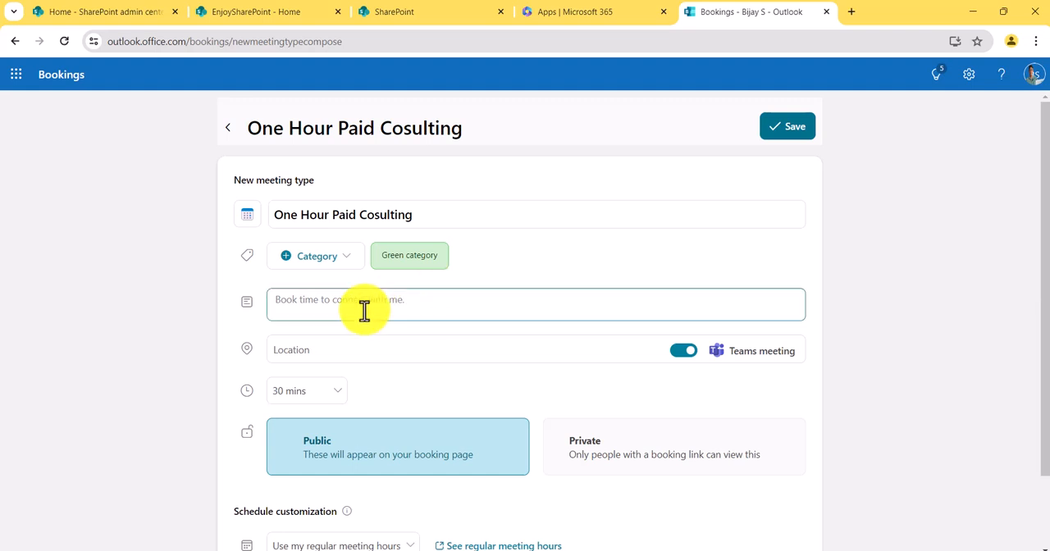
pyautogui.write('Lets meet for a one hour paid consulting.')
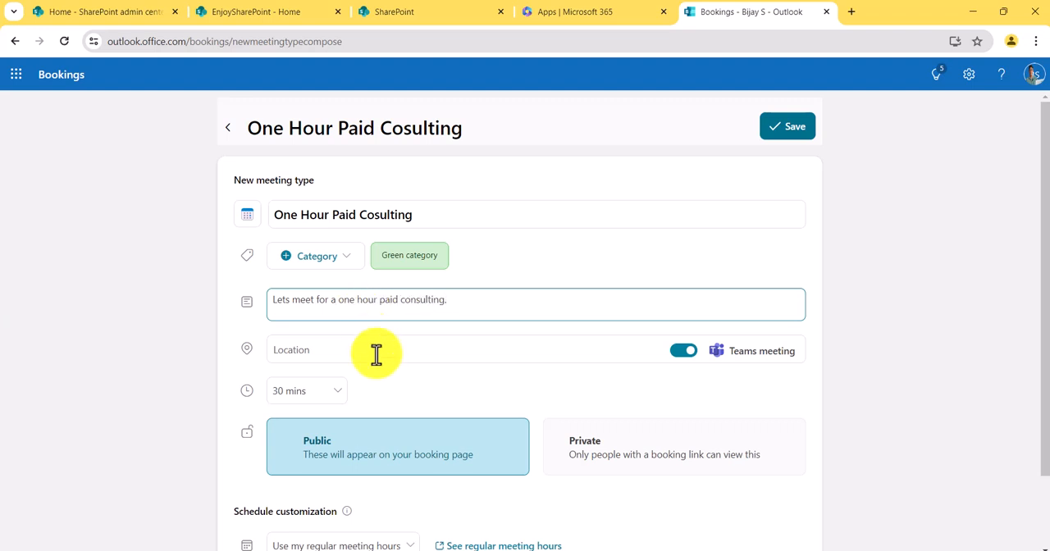
# - Try the location field with the Teams meeting switched off, blocking the site's location access, and switch the Teams meeting back on
pyautogui.scroll(-1, 361, 361)
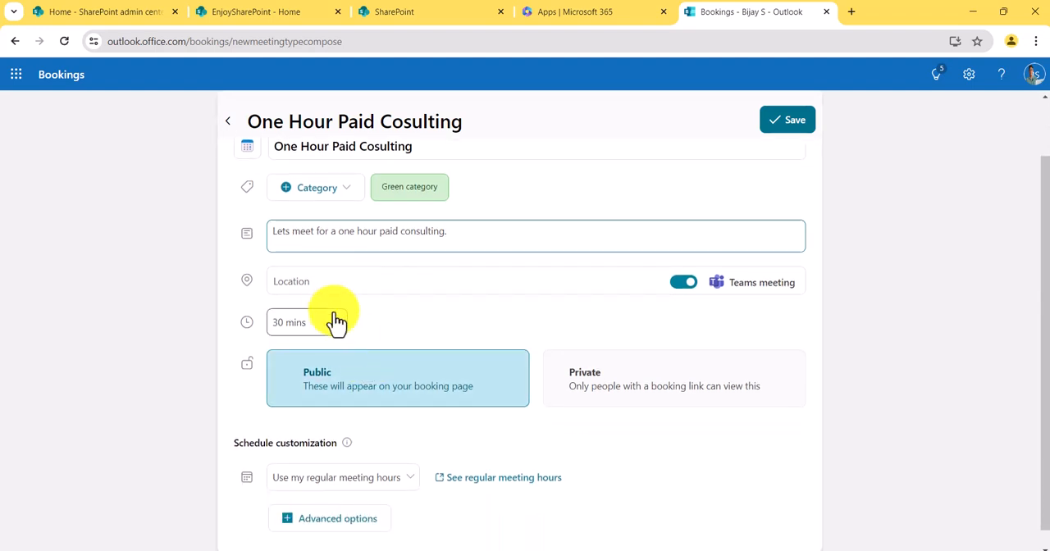
pyautogui.click(681, 283)
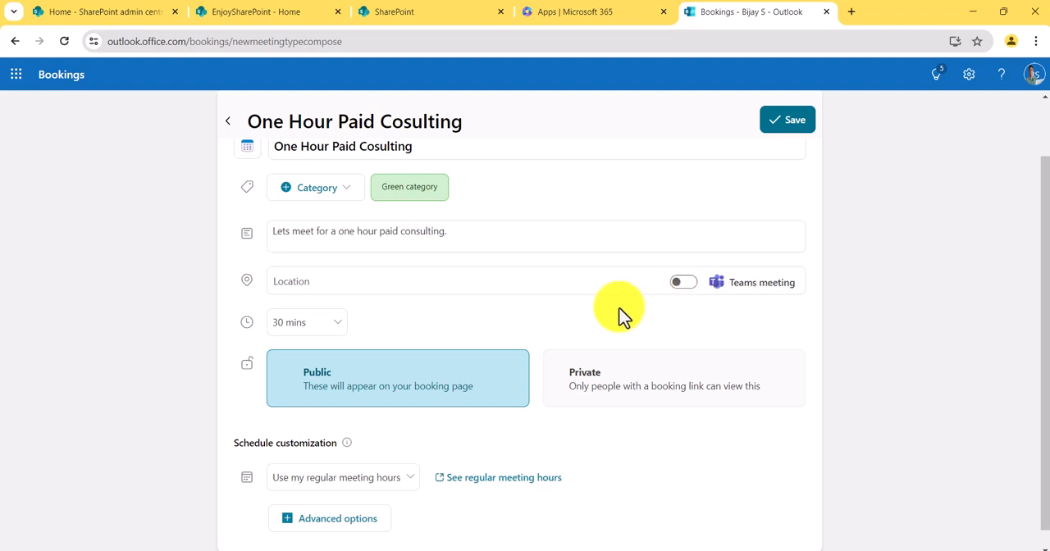
pyautogui.click(361, 281)
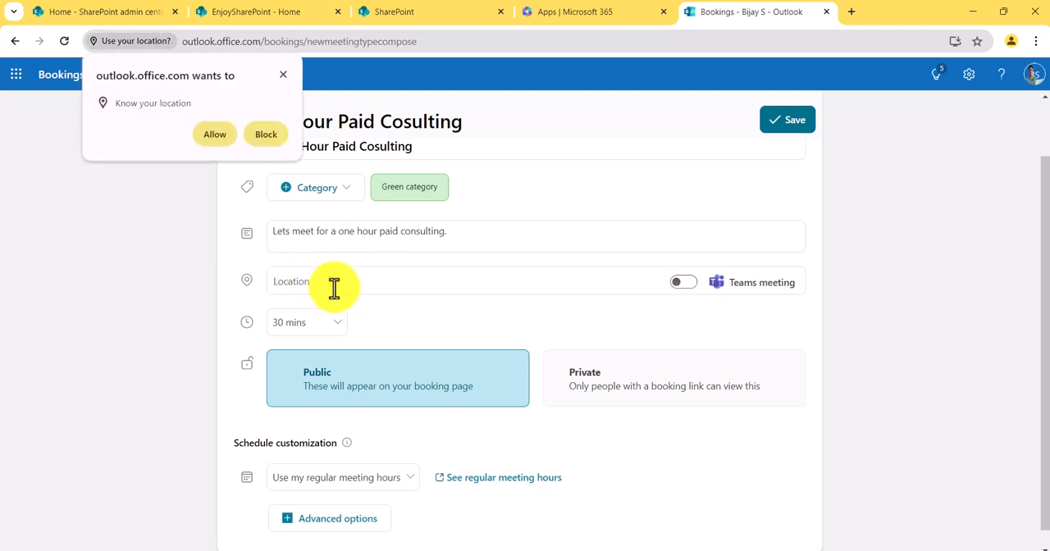
pyautogui.click(266, 136)
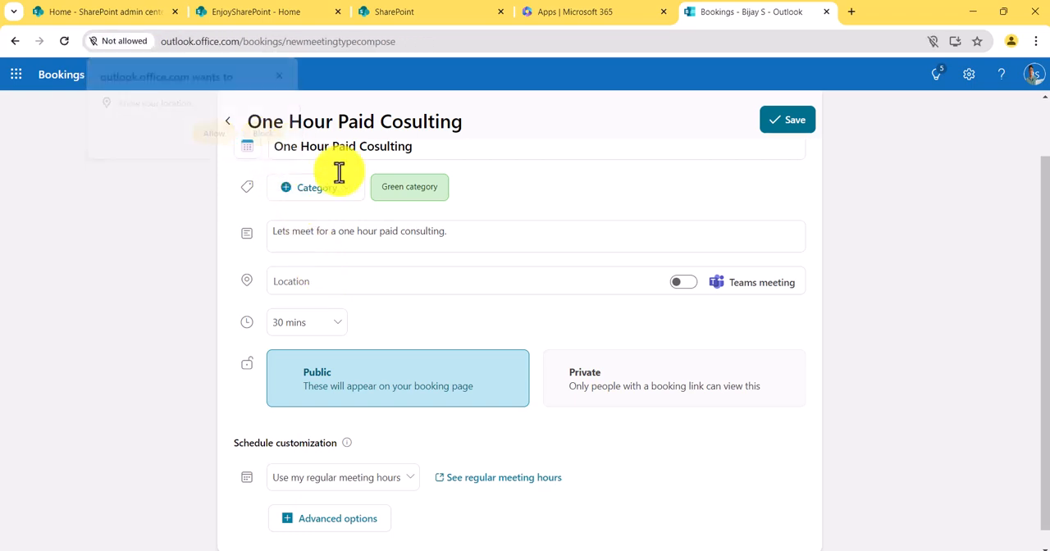
pyautogui.click(710, 293)
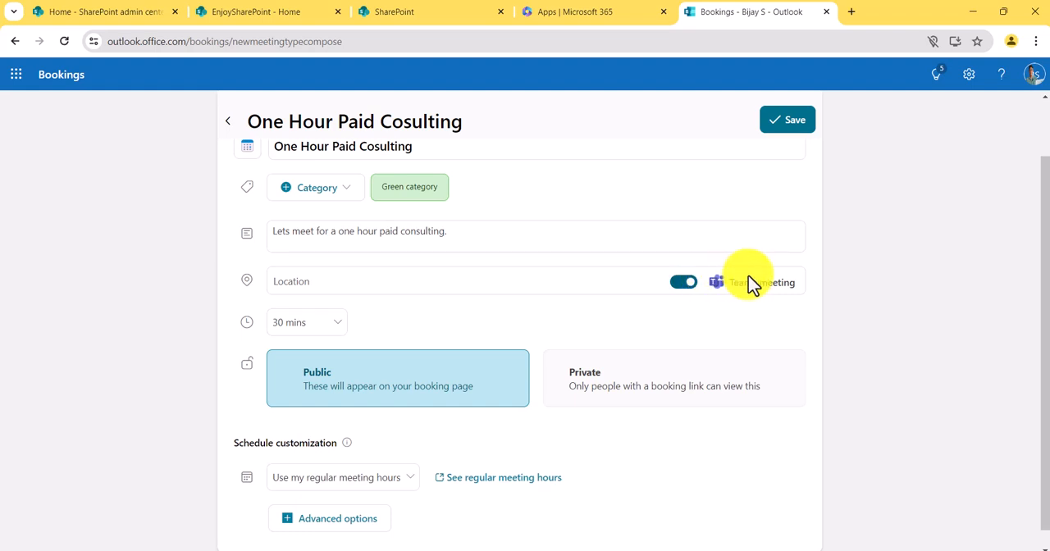
# - Set the duration of the meeting type to 1 hr
pyautogui.click(332, 335)
pyautogui.click(304, 422)
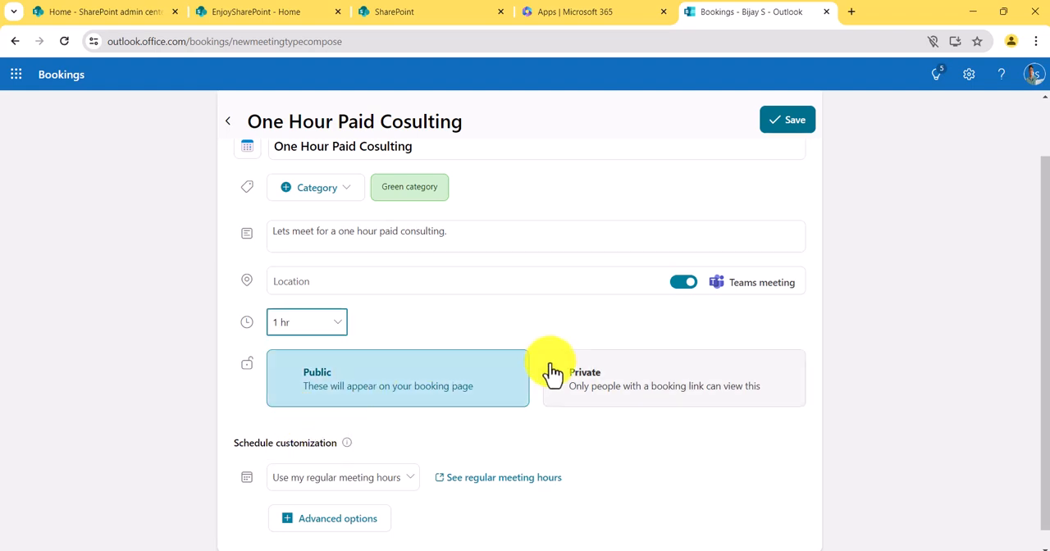
# - Open the regular meeting hours in Outlook, clear and reselect Friday as a work day, and save the changes
pyautogui.scroll(-1, 550, 369)
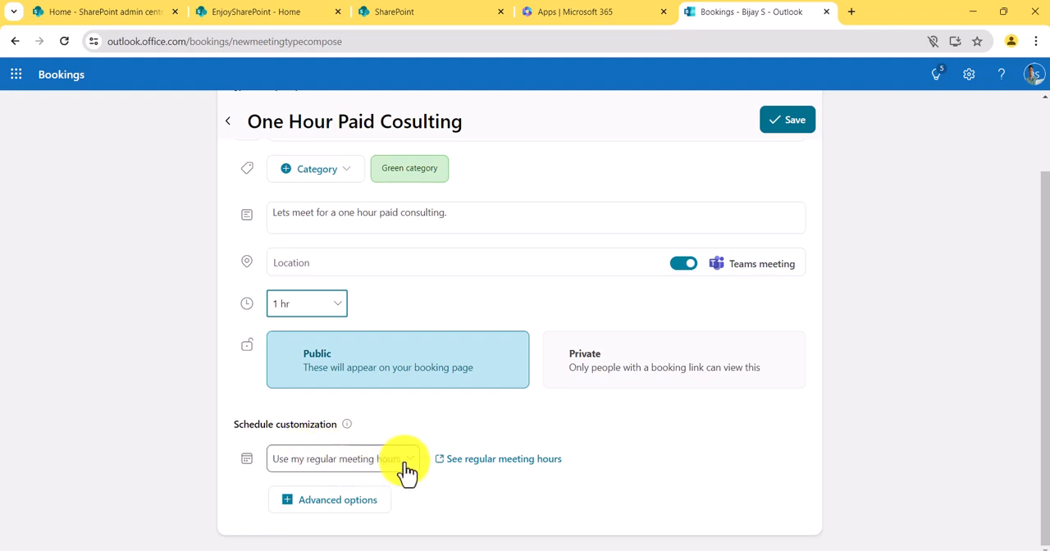
pyautogui.click(498, 464)
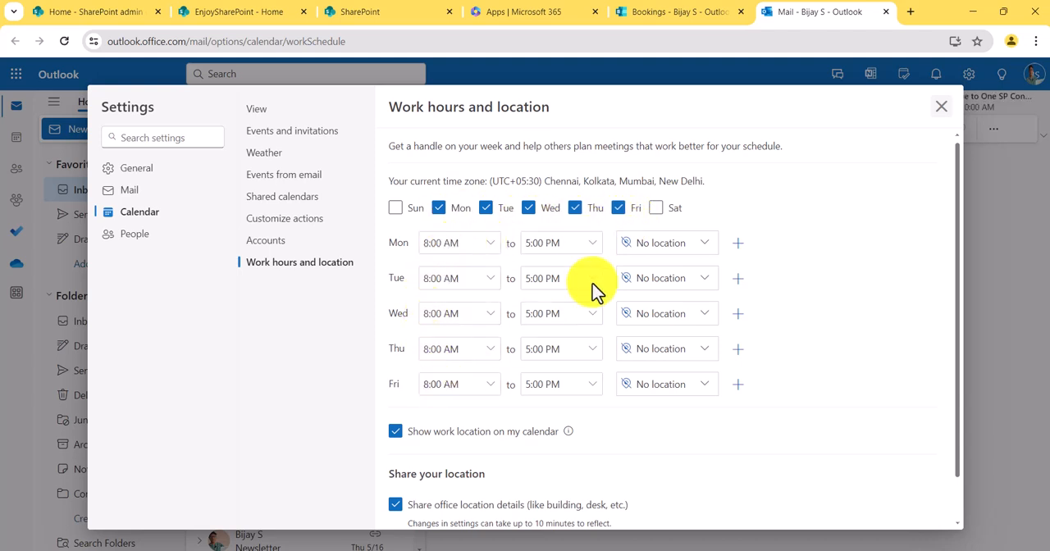
pyautogui.click(617, 208)
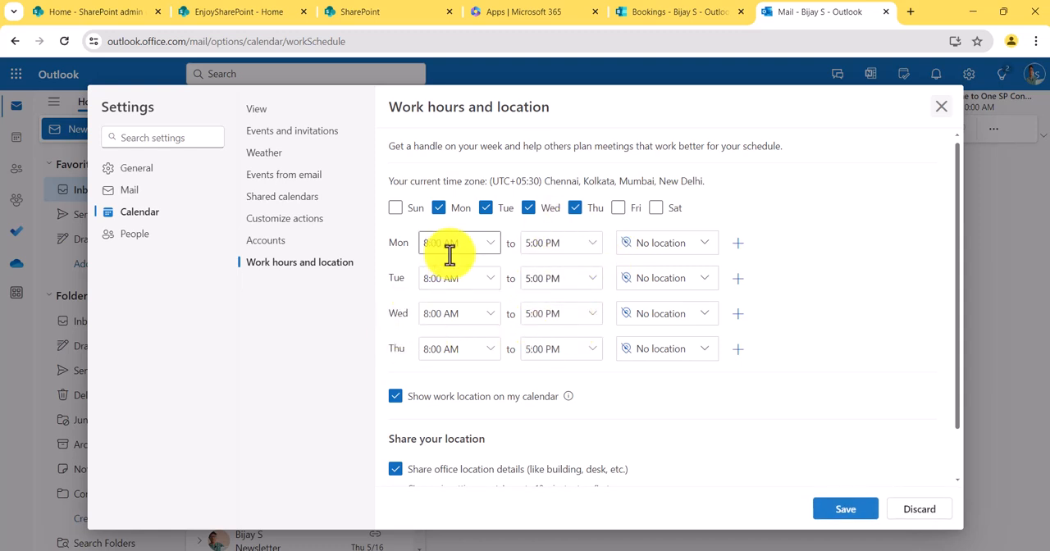
pyautogui.click(618, 208)
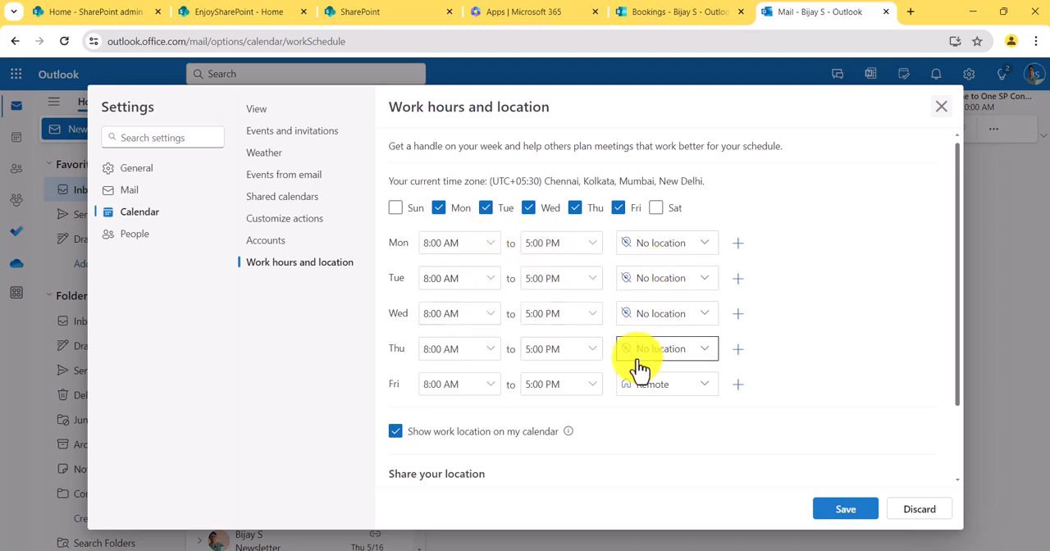
pyautogui.scroll(-1, 638, 369)
pyautogui.scroll(1, 639, 369)
pyautogui.click(943, 109)
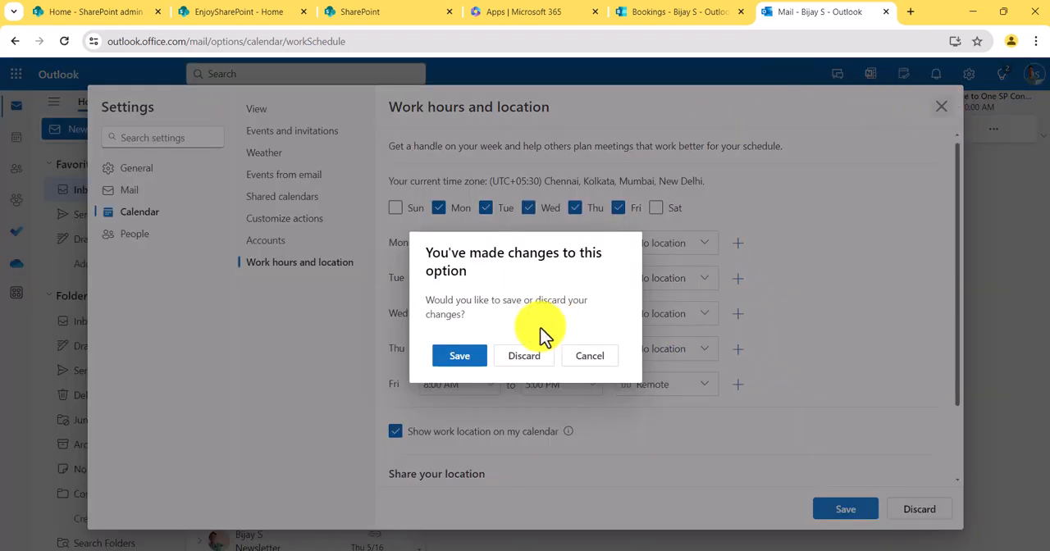
pyautogui.click(470, 356)
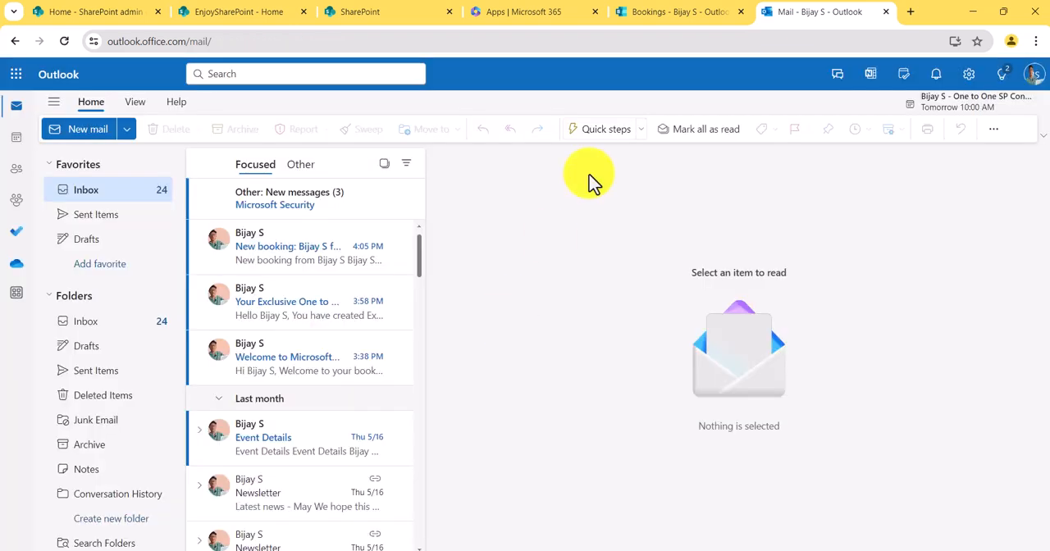
# - Return to the meeting type in Bookings and set the buffer times before and after the meeting to 5 mins in the advanced options
pyautogui.click(715, 15)
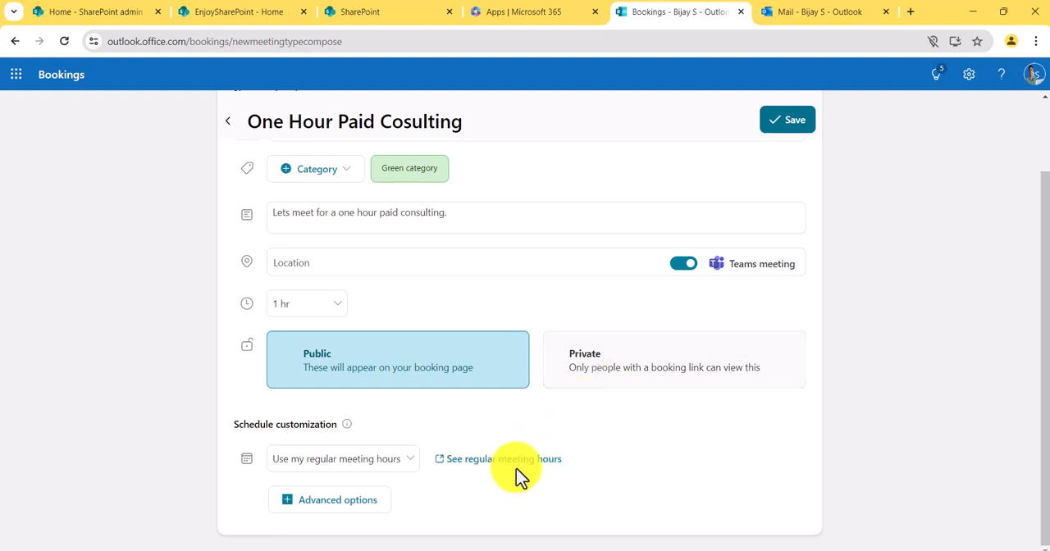
pyautogui.click(359, 508)
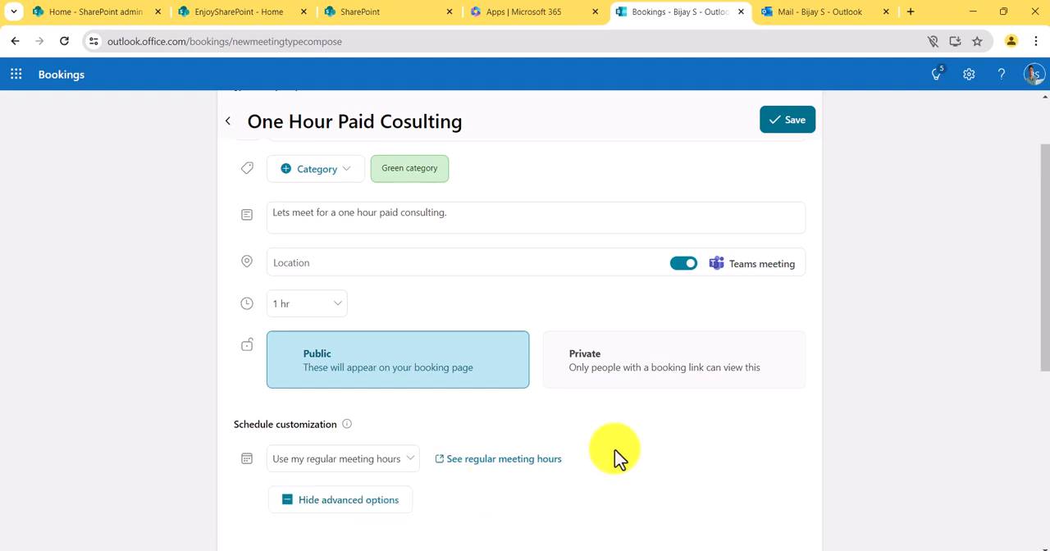
pyautogui.scroll(-3, 617, 457)
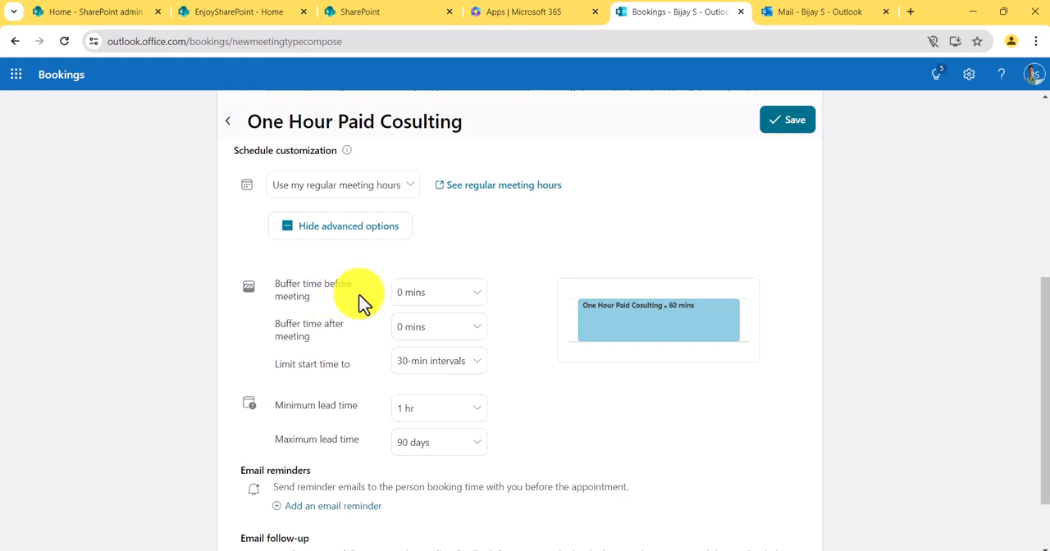
pyautogui.click(432, 297)
pyautogui.click(502, 317)
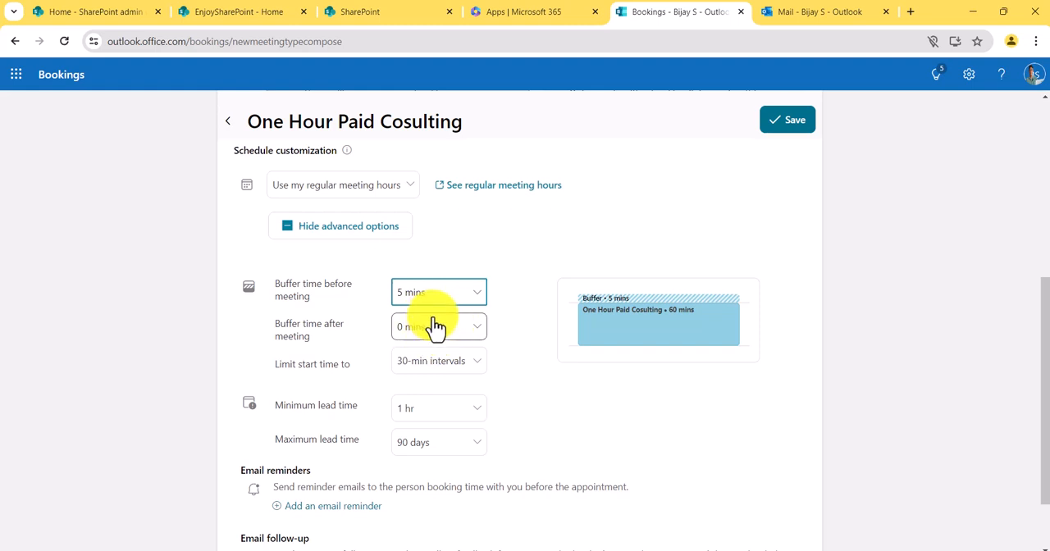
pyautogui.click(434, 326)
pyautogui.click(513, 322)
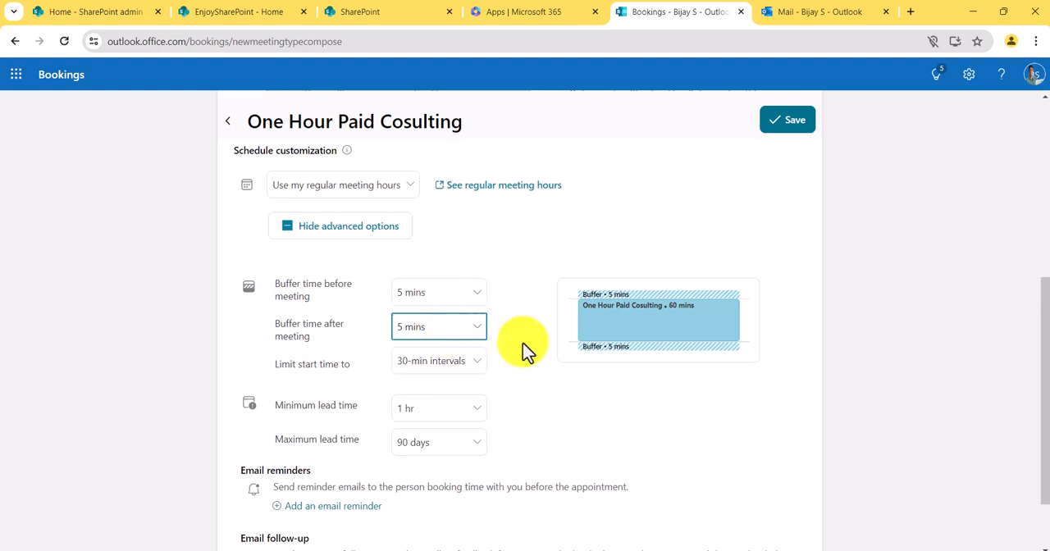
# - Add an email reminder 15 minutes before the appointment with the message "Let connect in 15 mints" and save it
pyautogui.scroll(-1, 574, 403)
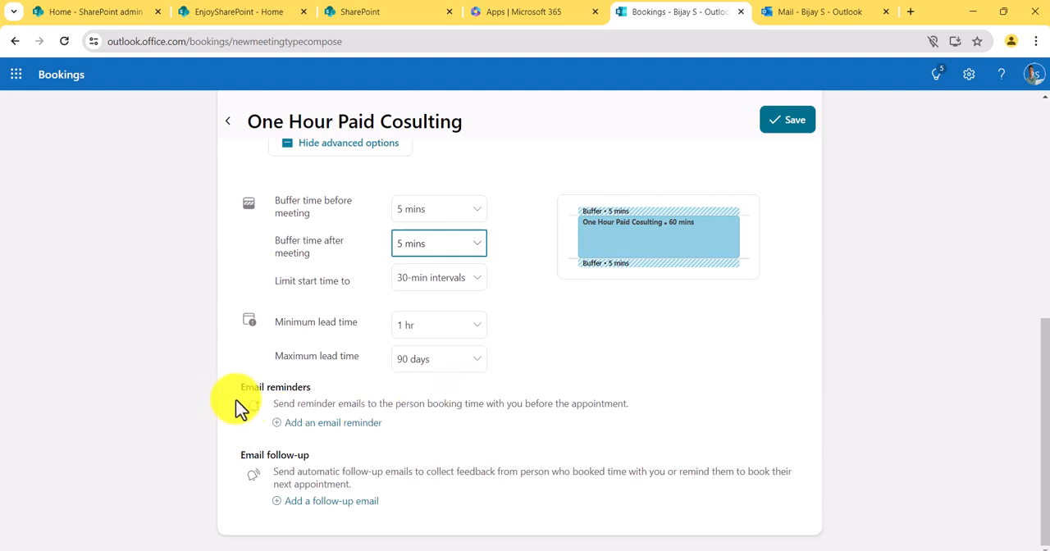
pyautogui.click(328, 424)
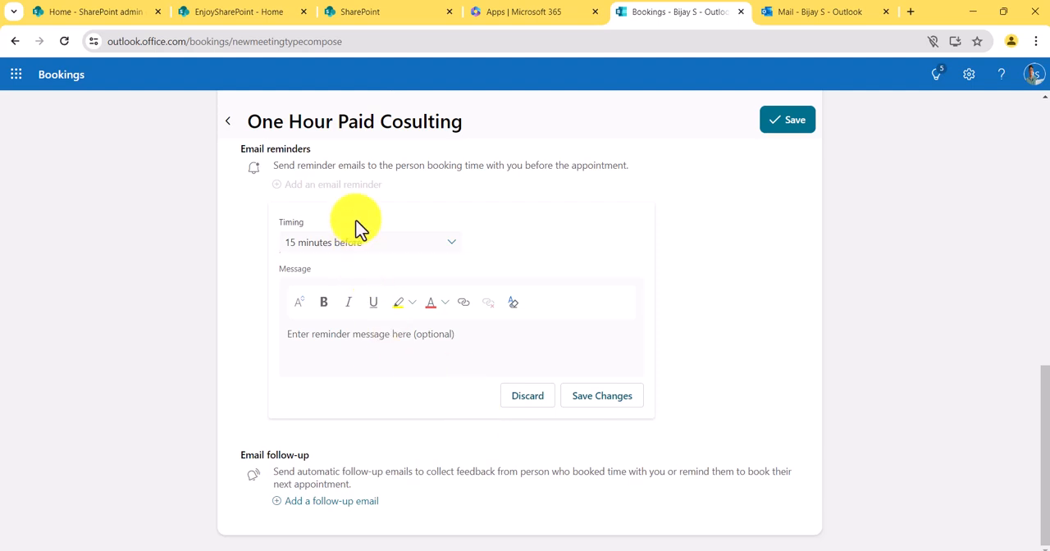
pyautogui.click(354, 336)
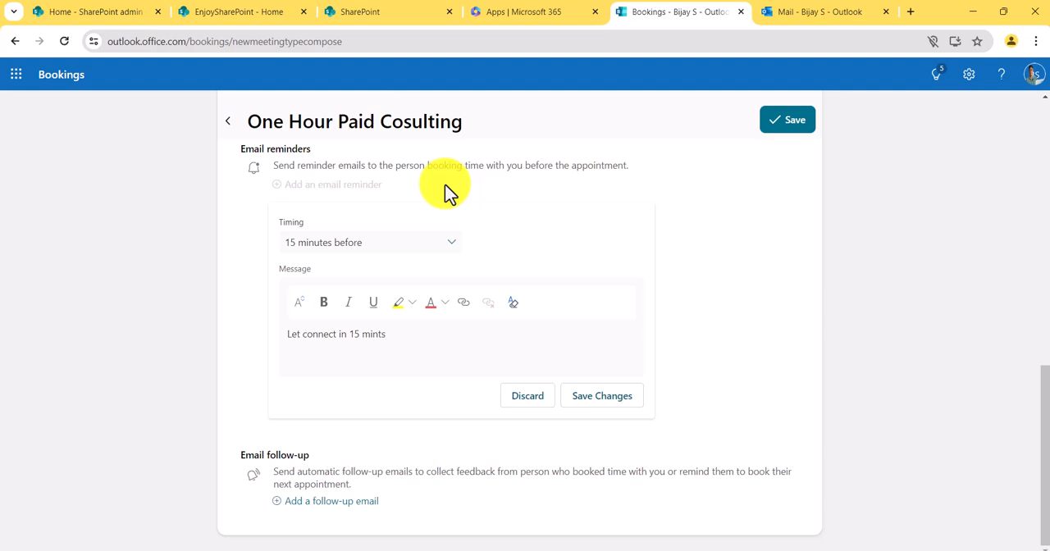
pyautogui.click(597, 400)
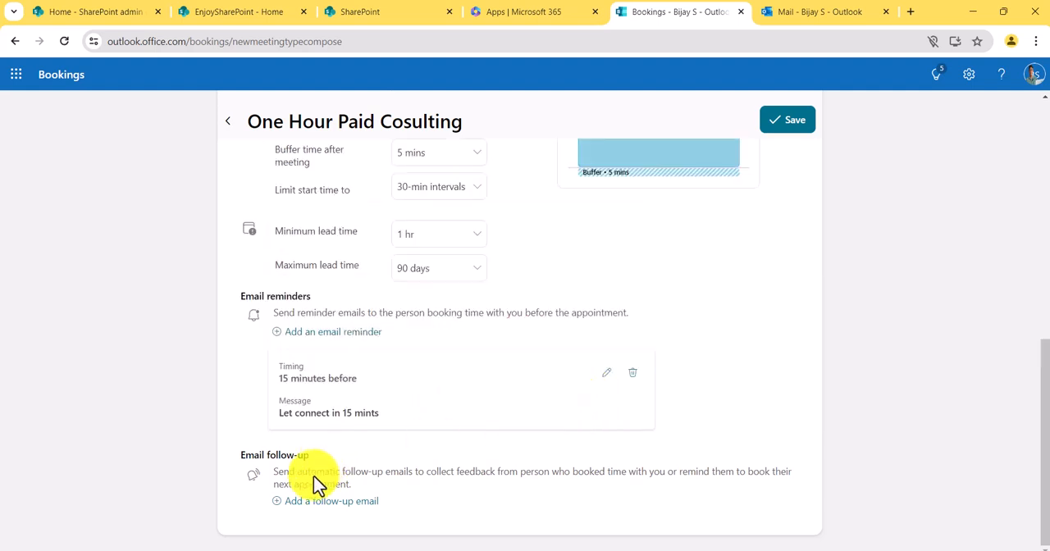
# - Add a follow-up email 15 minutes after the appointment with the message "Do you have any questions?" and save the meeting type
pyautogui.click(306, 501)
pyautogui.scroll(-3, 447, 426)
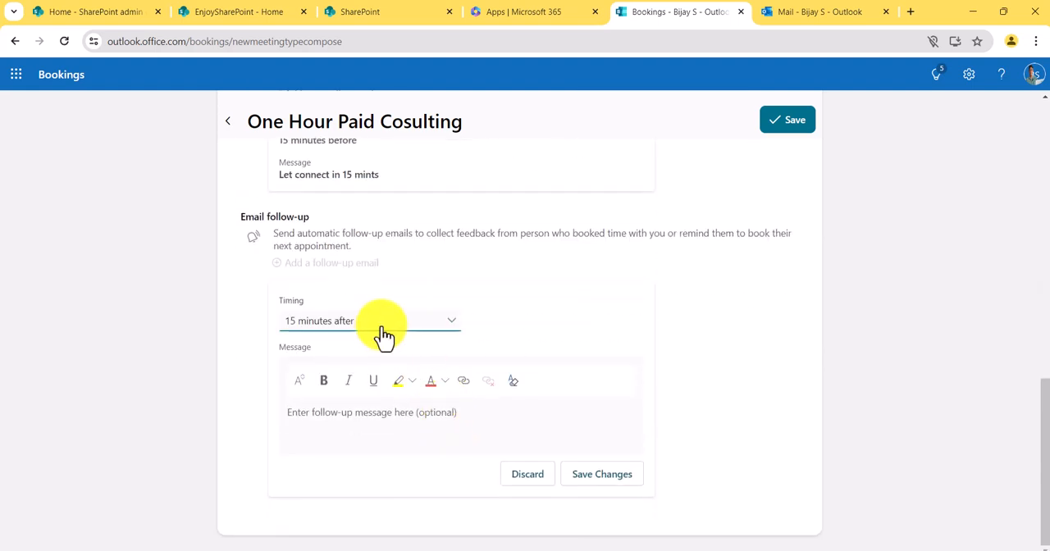
pyautogui.click(407, 419)
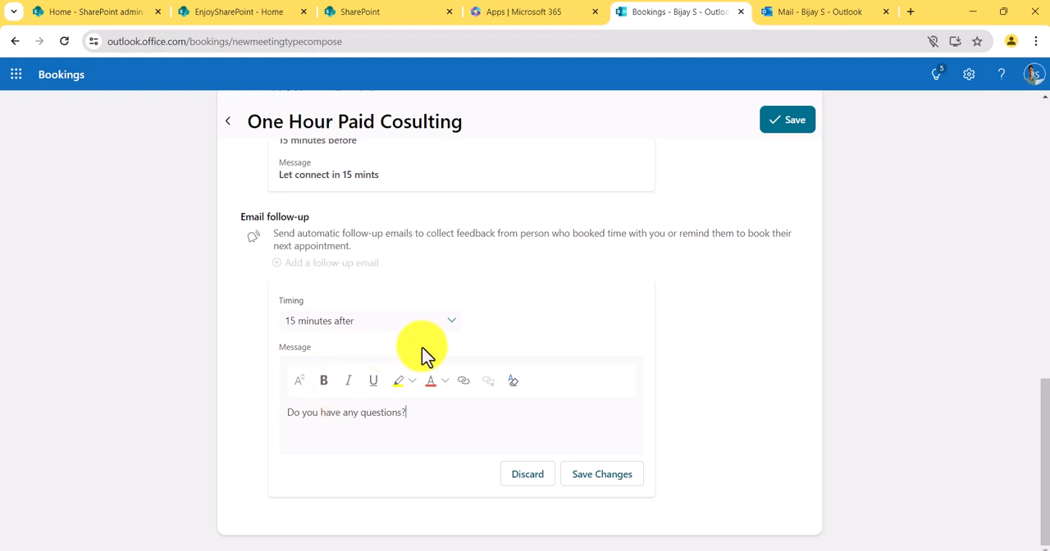
pyautogui.click(587, 474)
pyautogui.scroll(6, 391, 343)
pyautogui.scroll(2, 391, 343)
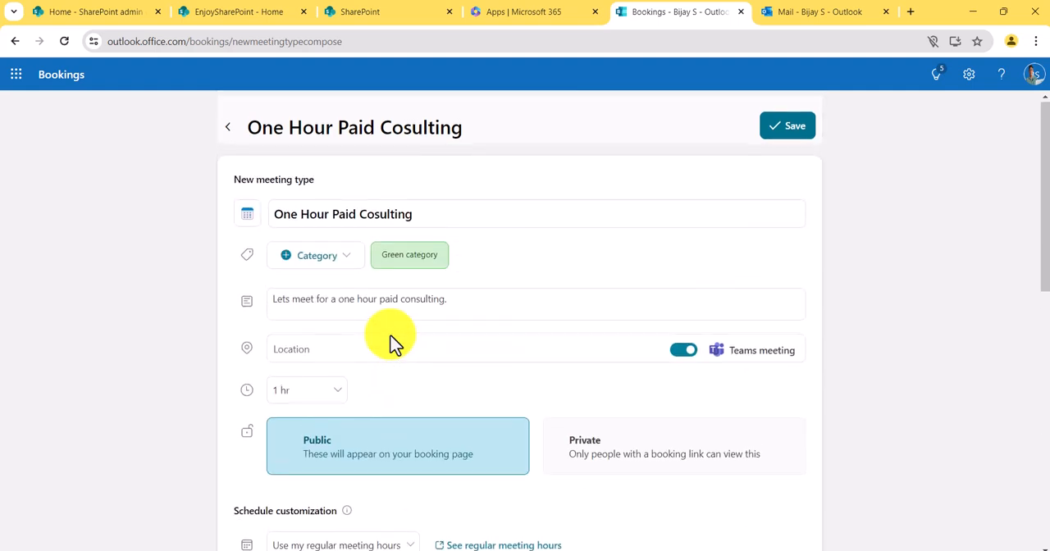
pyautogui.click(792, 128)
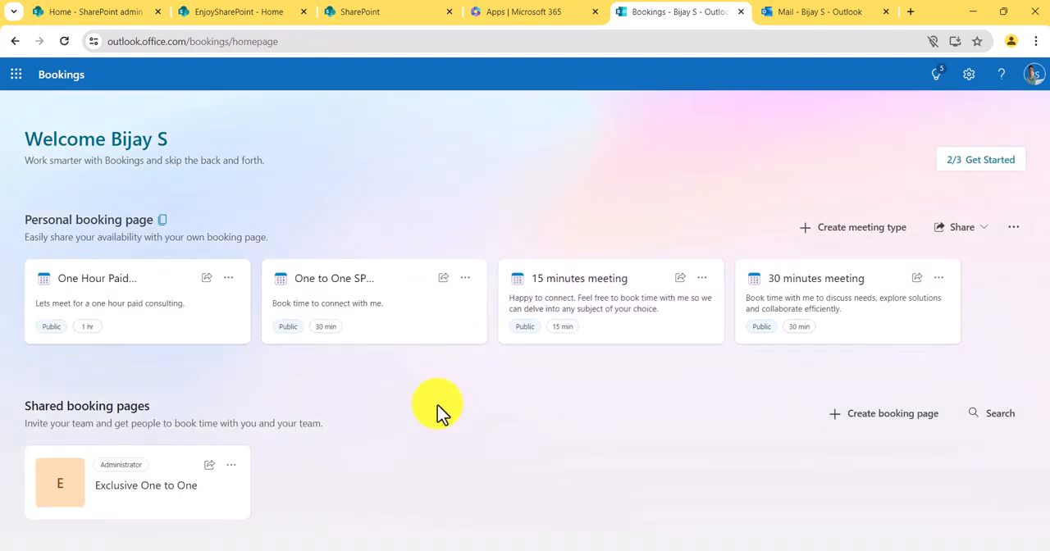
# - Reopen the One Hour Paid Cosulting meeting type and copy its sharing link
pyautogui.click(117, 310)
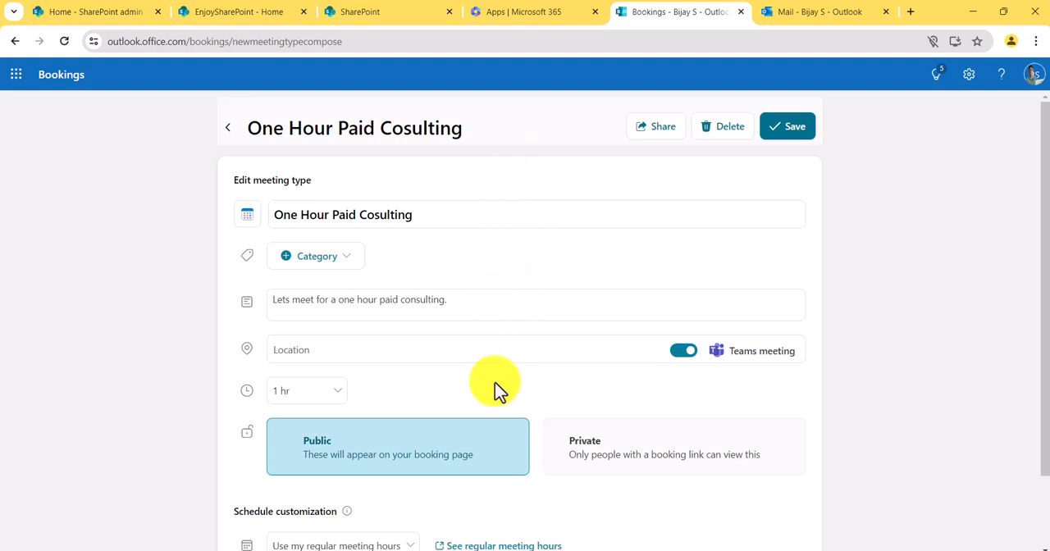
pyautogui.scroll(-1, 497, 386)
pyautogui.scroll(1, 497, 391)
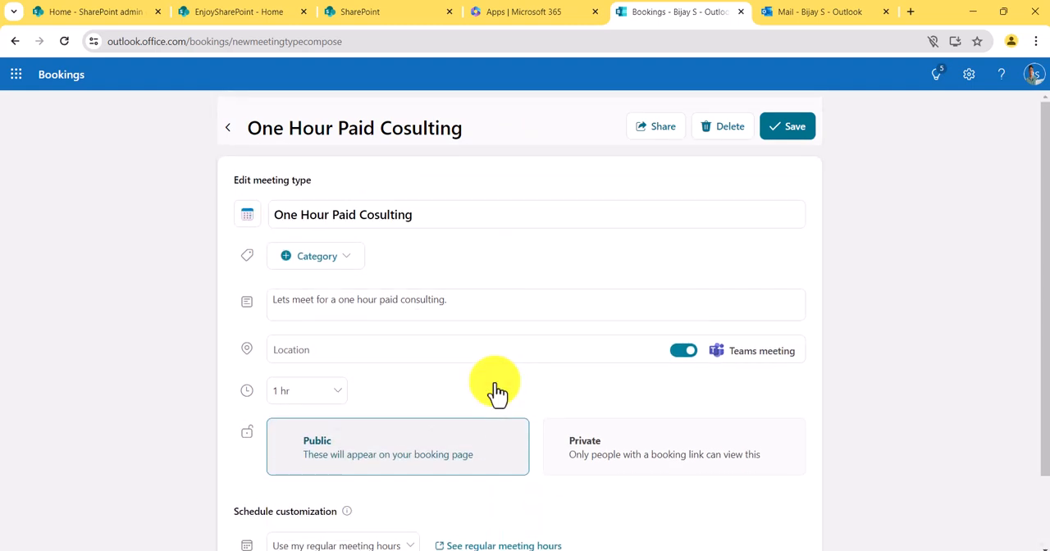
pyautogui.click(663, 133)
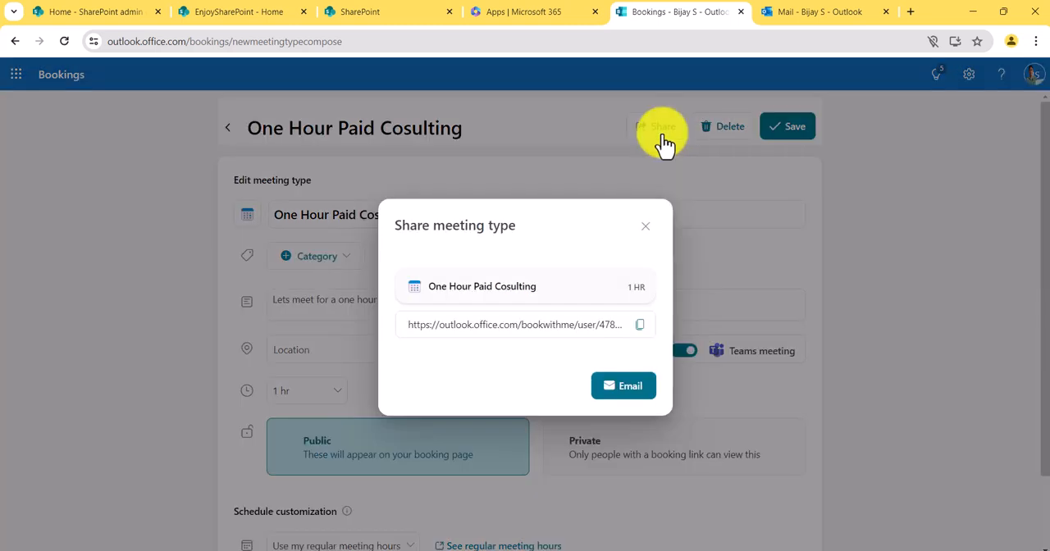
pyautogui.click(638, 324)
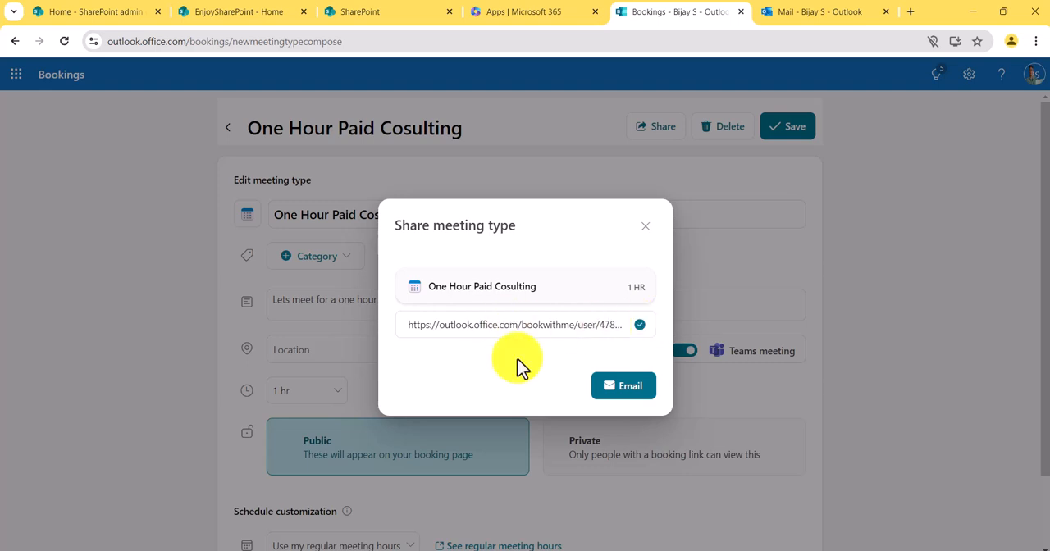
pyautogui.click(644, 228)
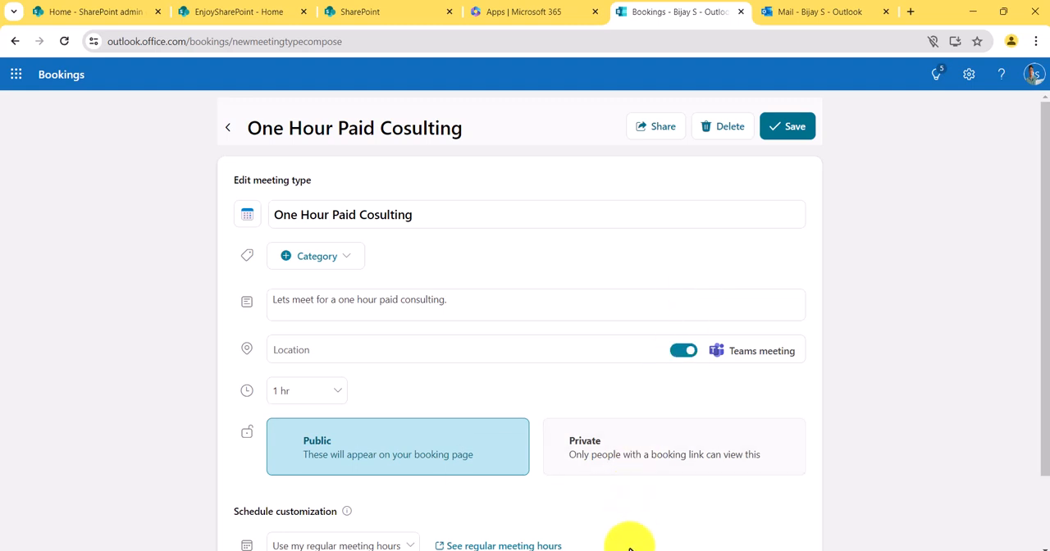
# - Switch to the incognito browser window, open the copied booking link in a new tab and dismiss the booking page suggestion
pyautogui.moveTo(632, 548)
pyautogui.click(645, 512)
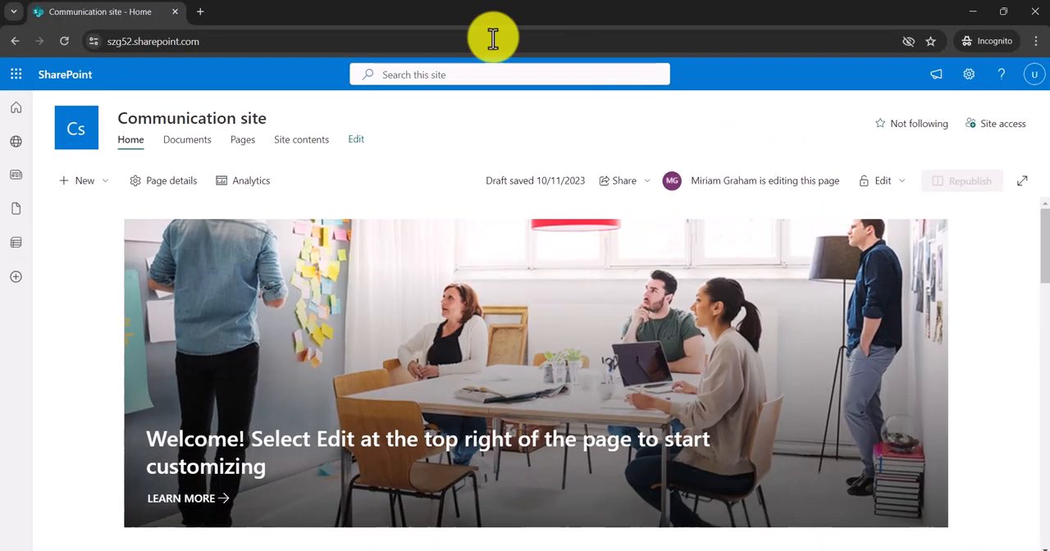
pyautogui.click(203, 12)
pyautogui.hotkey('ctrl', 'v')
pyautogui.press('Return')
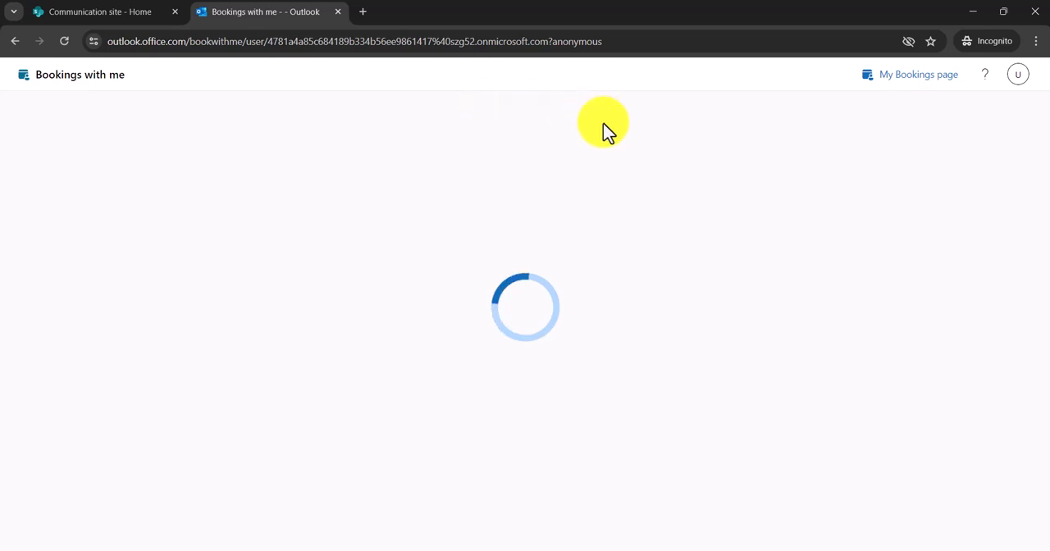
pyautogui.scroll(-3, 463, 172)
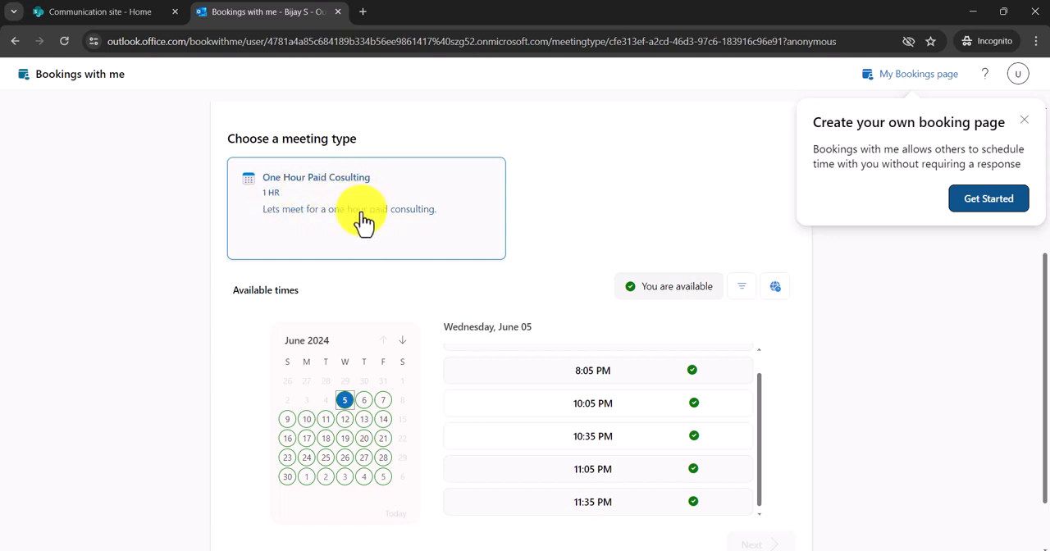
pyautogui.click(1024, 120)
# - Choose the 10:05 PM slot on Wednesday, June 12 for the one-hour consulting meeting and continue to the booking details
pyautogui.scroll(-1, 426, 354)
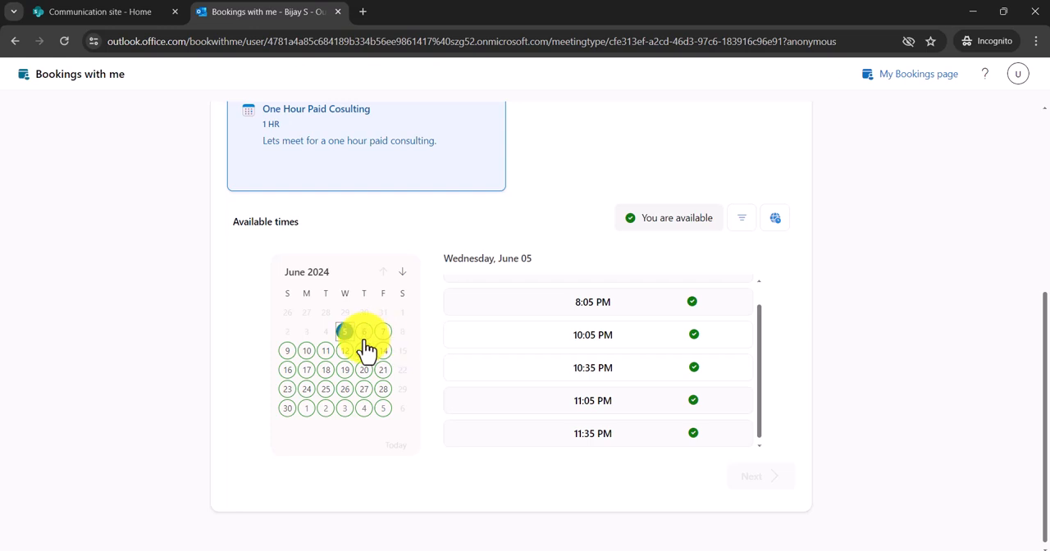
pyautogui.click(363, 332)
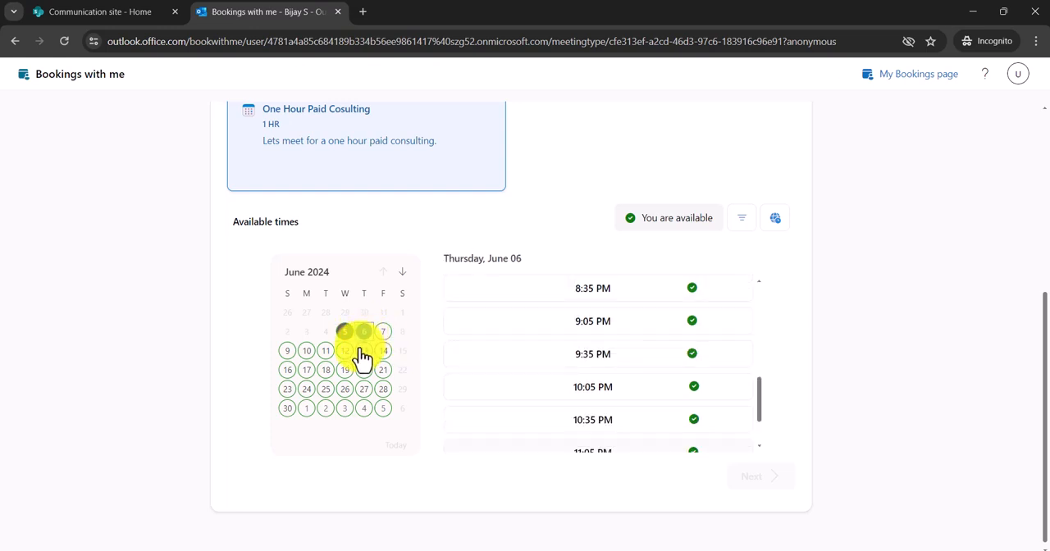
pyautogui.click(346, 351)
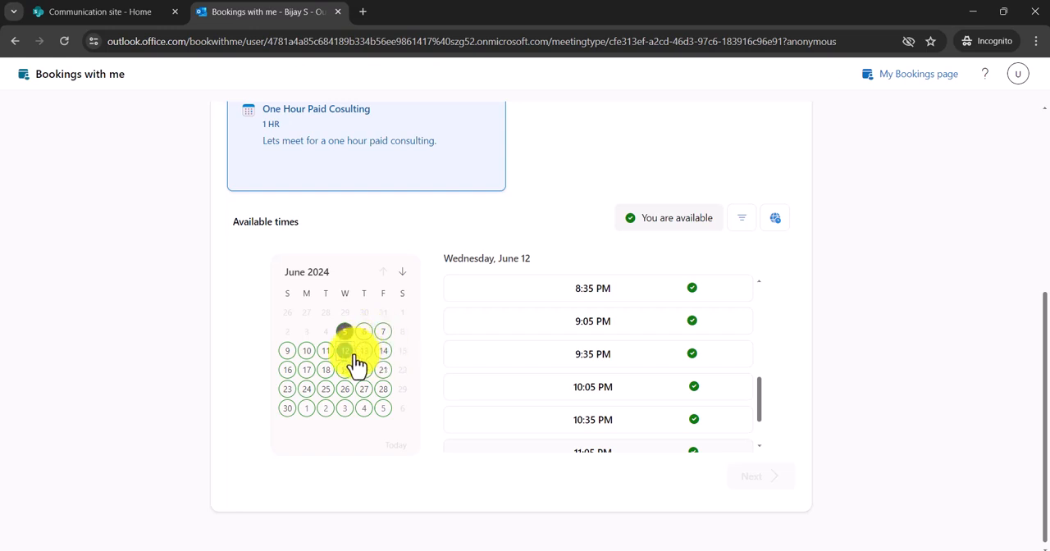
pyautogui.click(677, 365)
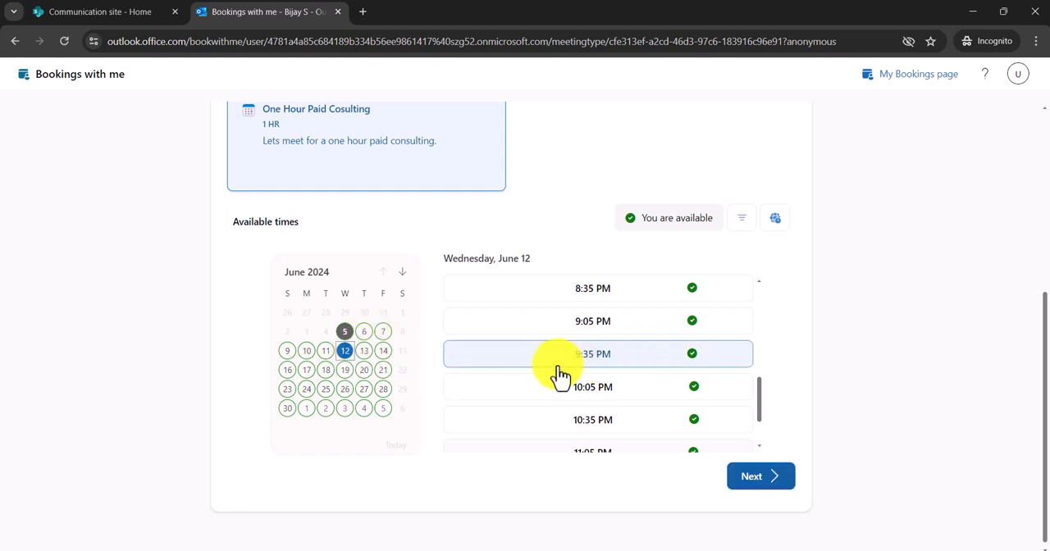
pyautogui.click(602, 398)
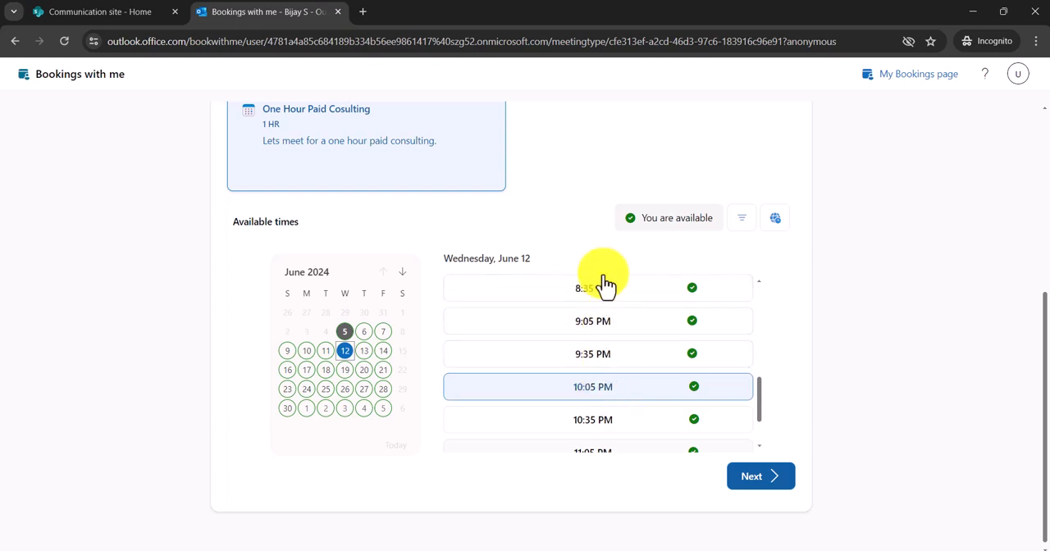
pyautogui.click(735, 480)
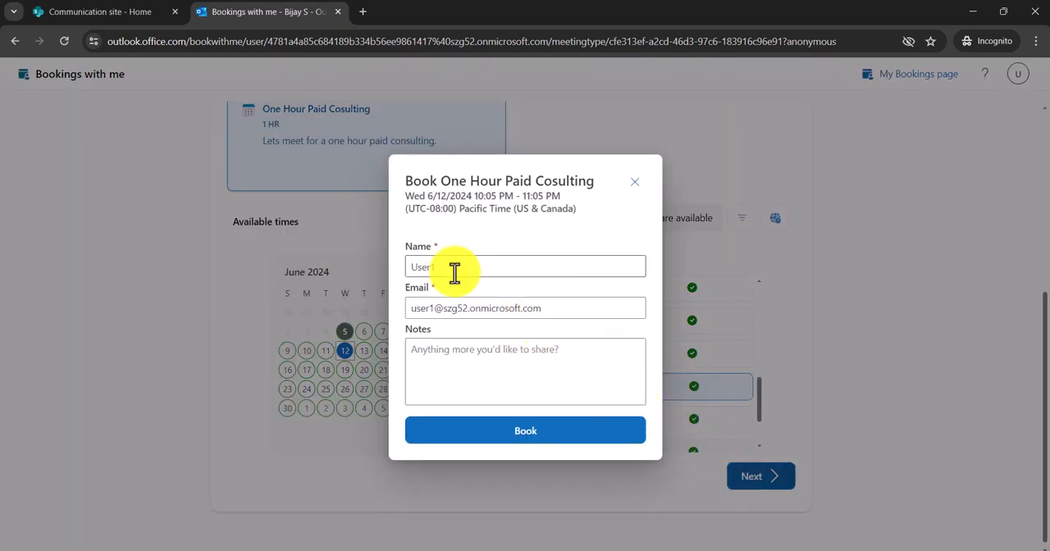
# - Add the note "Lets meet.." to the booking, book the meeting and close the confirmation
pyautogui.click(447, 356)
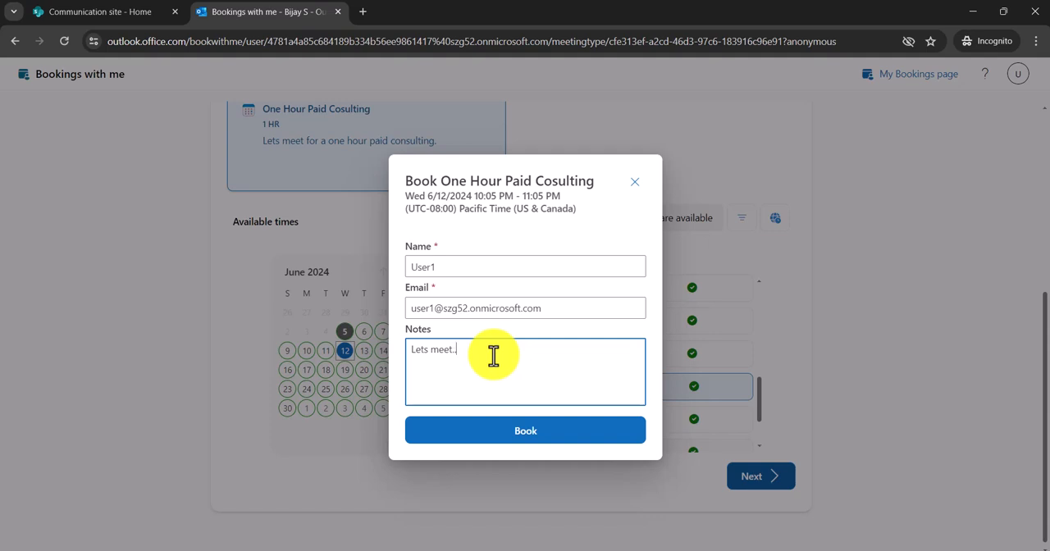
pyautogui.click(516, 443)
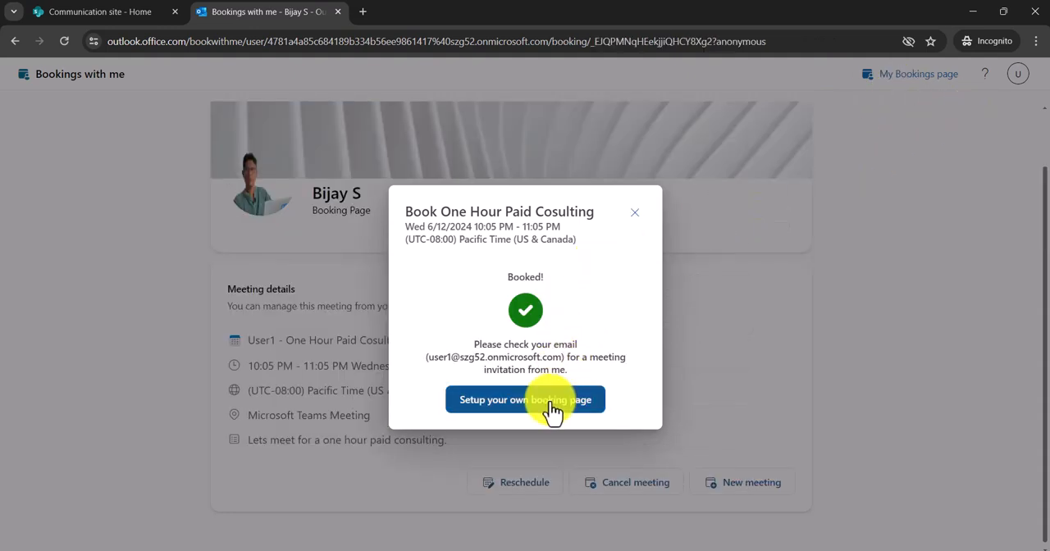
pyautogui.click(634, 213)
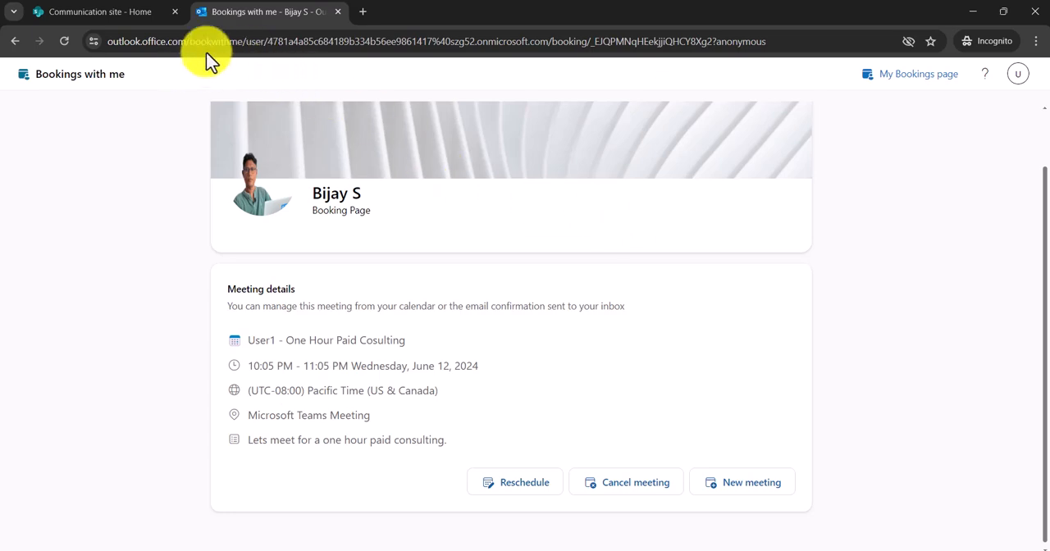
# - Open the attendee's Outlook mailbox from the SharePoint site and read through the One Hour Paid Cosulting meeting invitation
pyautogui.click(128, 20)
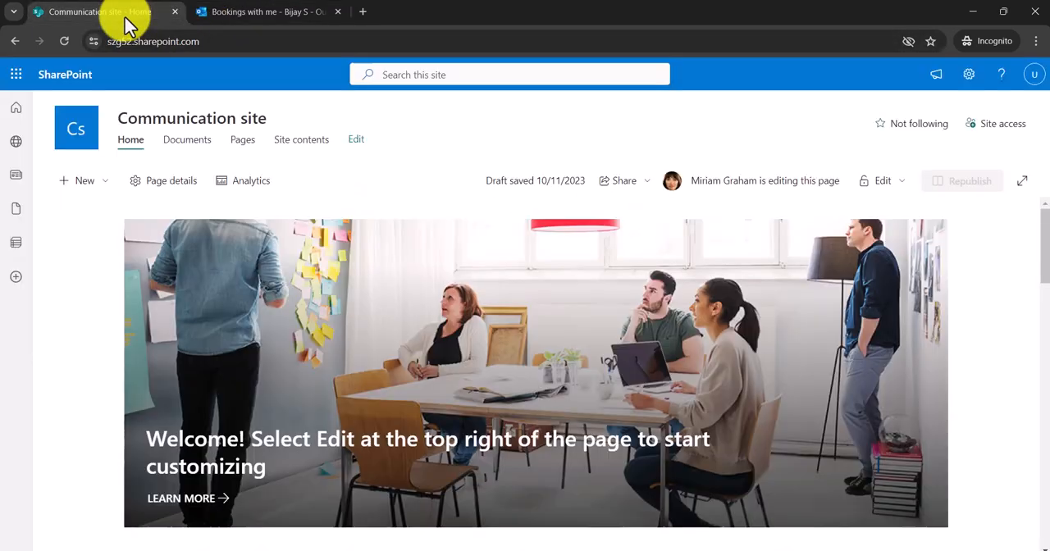
pyautogui.click(16, 82)
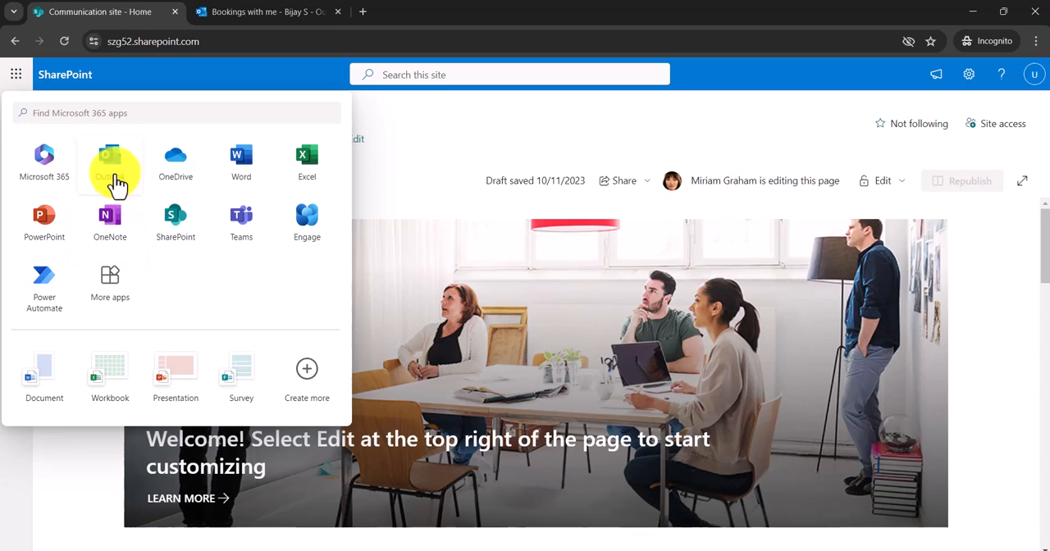
pyautogui.click(112, 168)
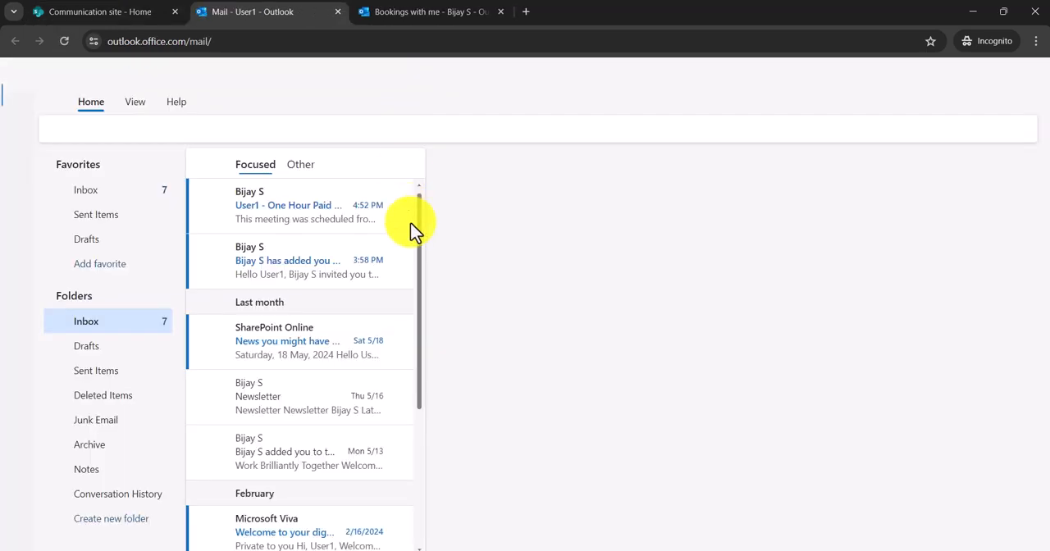
pyautogui.click(324, 228)
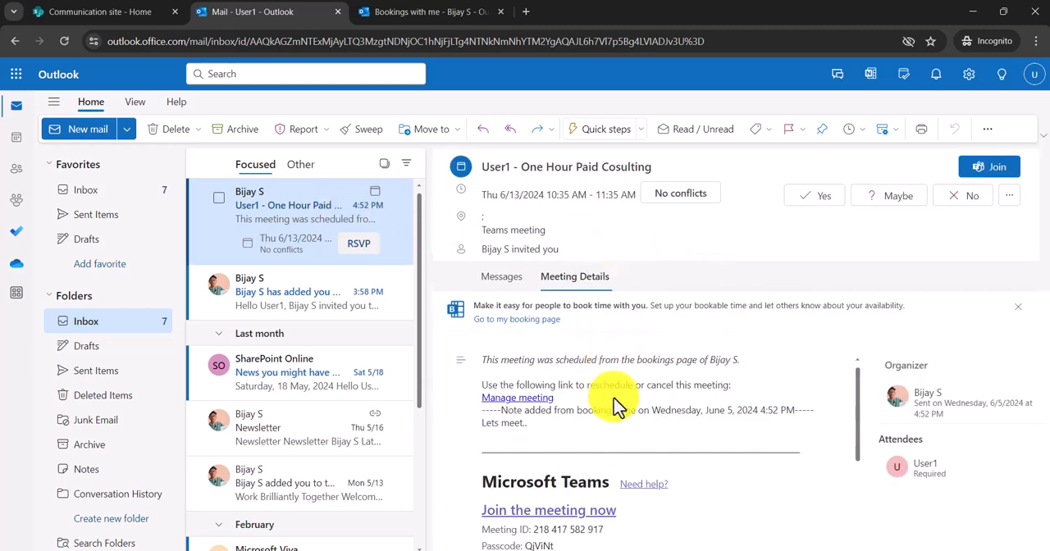
pyautogui.scroll(-2, 619, 403)
pyautogui.scroll(2, 614, 402)
pyautogui.scroll(-2, 610, 403)
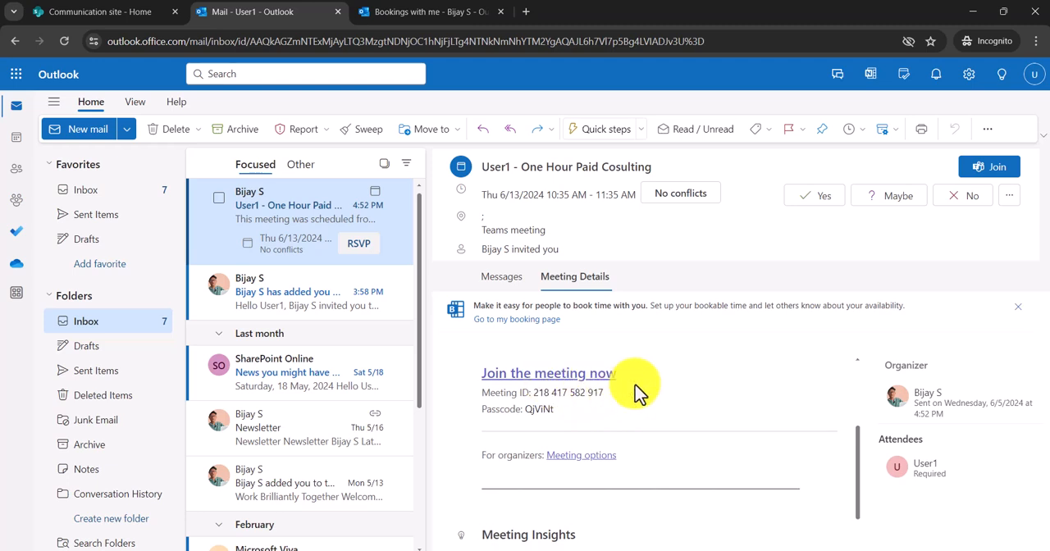
pyautogui.scroll(2, 629, 397)
pyautogui.scroll(-3, 627, 397)
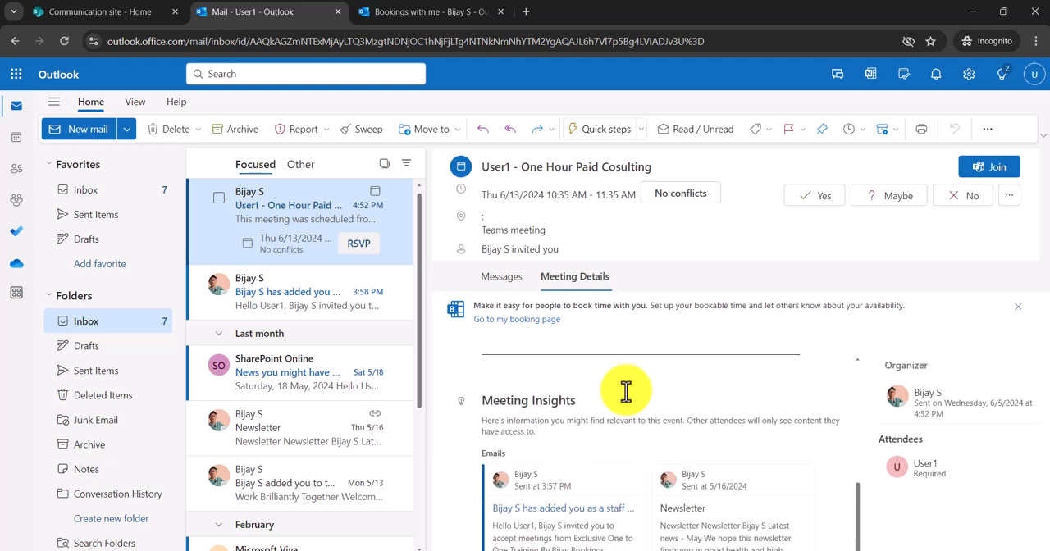
pyautogui.scroll(3, 625, 400)
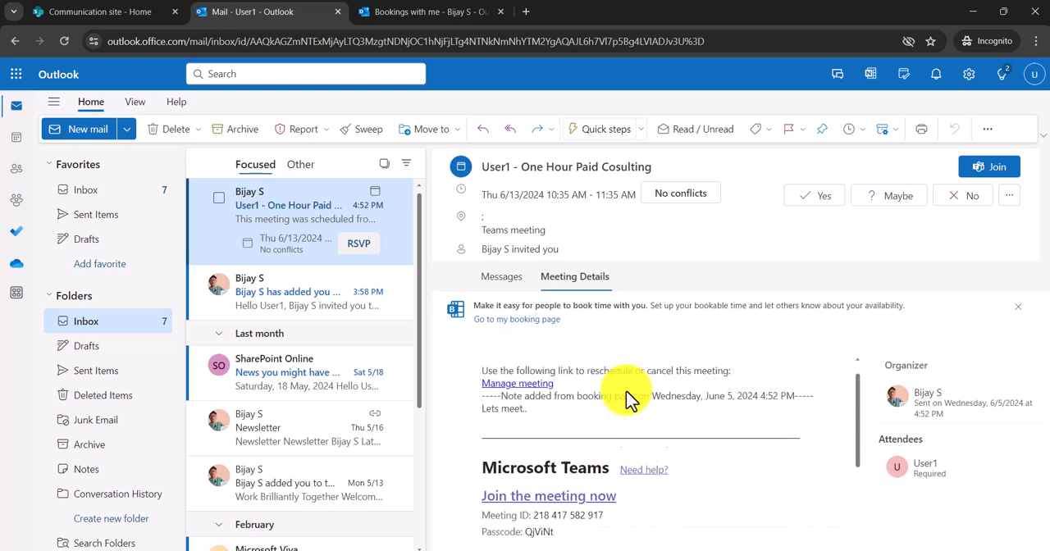
# - View the booked consulting event's details in the attendee's June 2024 calendar
pyautogui.click(17, 144)
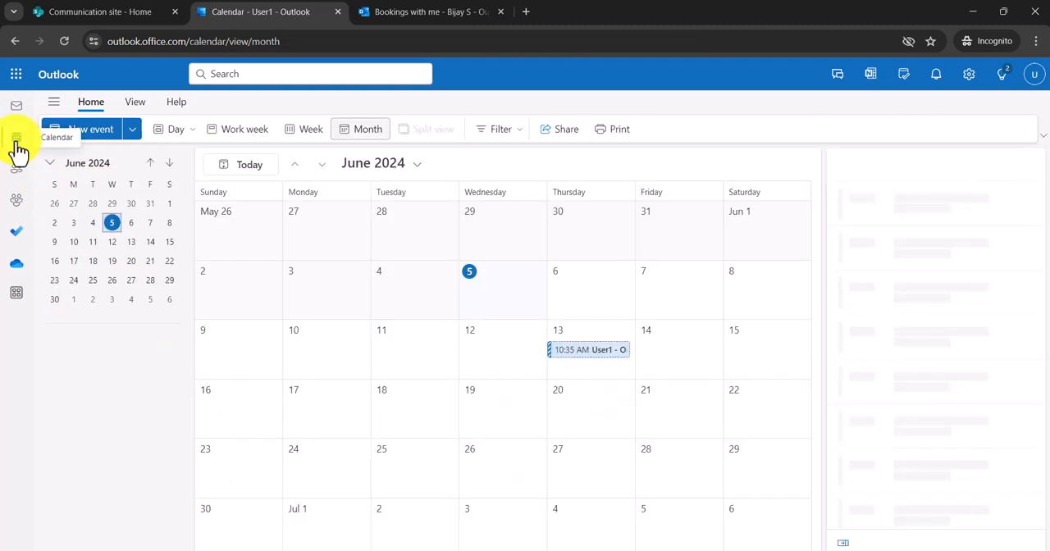
pyautogui.click(607, 365)
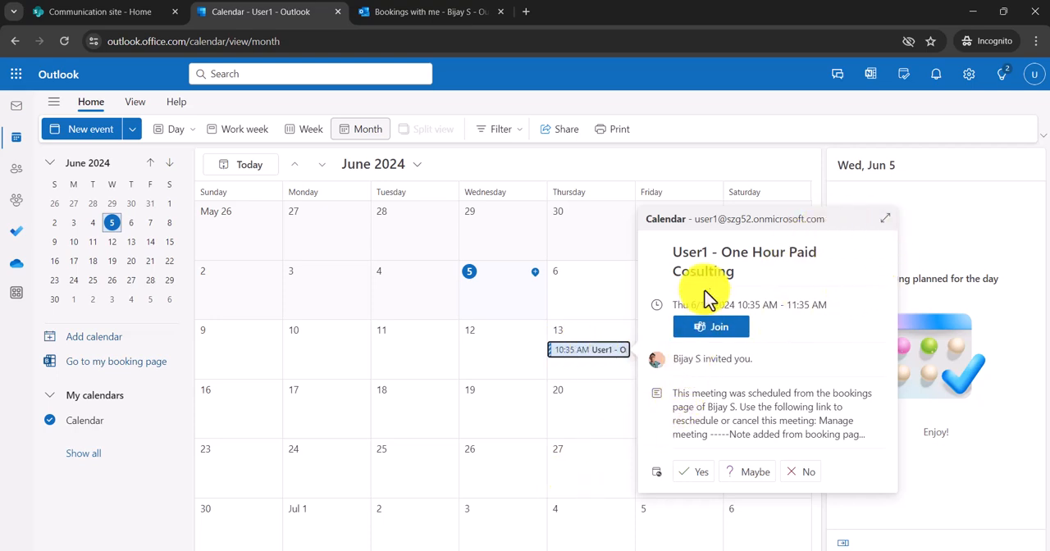
# - Switch back to the organizer's browser window and read the new booking notification for the consulting meeting in the Outlook inbox
pyautogui.moveTo(631, 546)
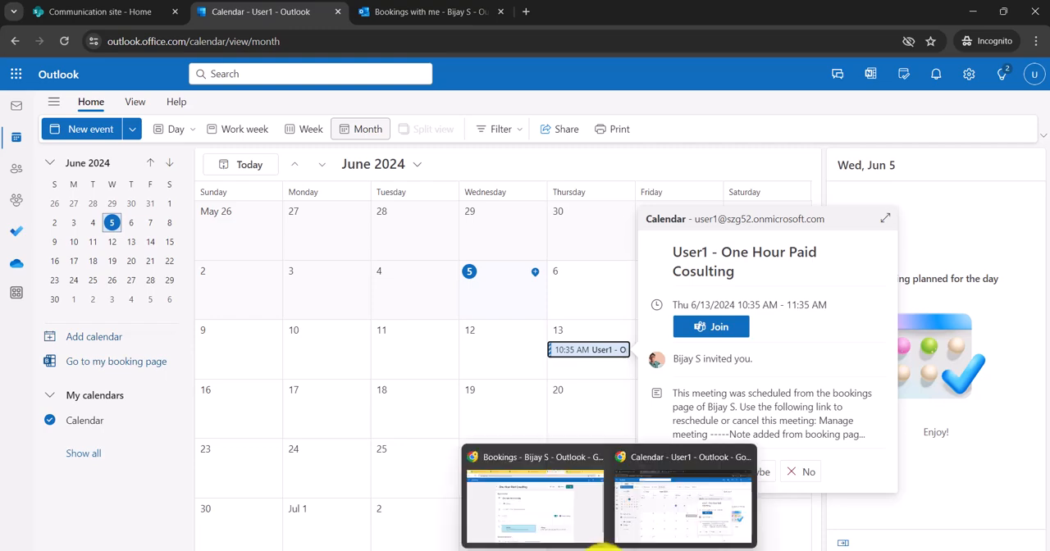
pyautogui.click(583, 533)
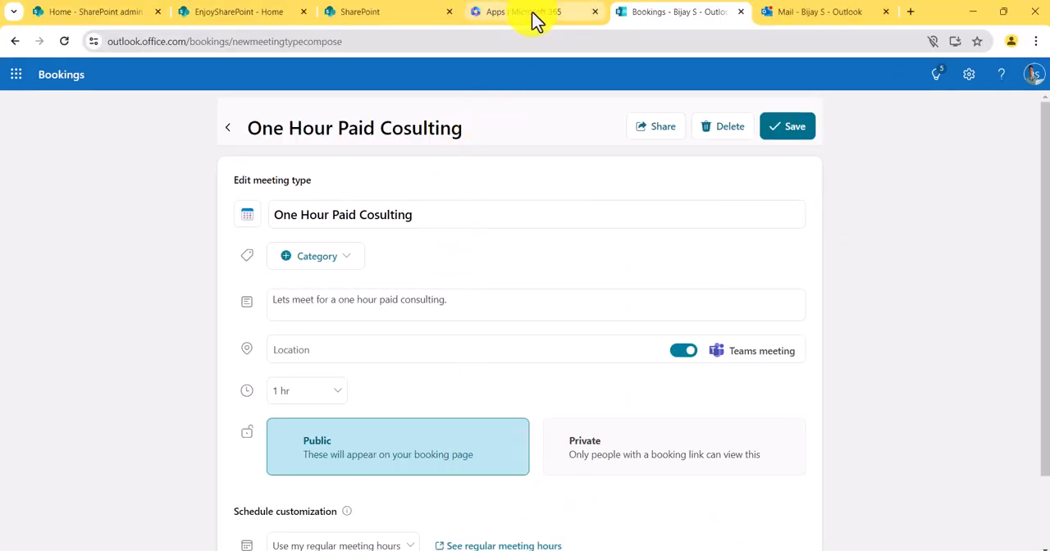
pyautogui.click(789, 15)
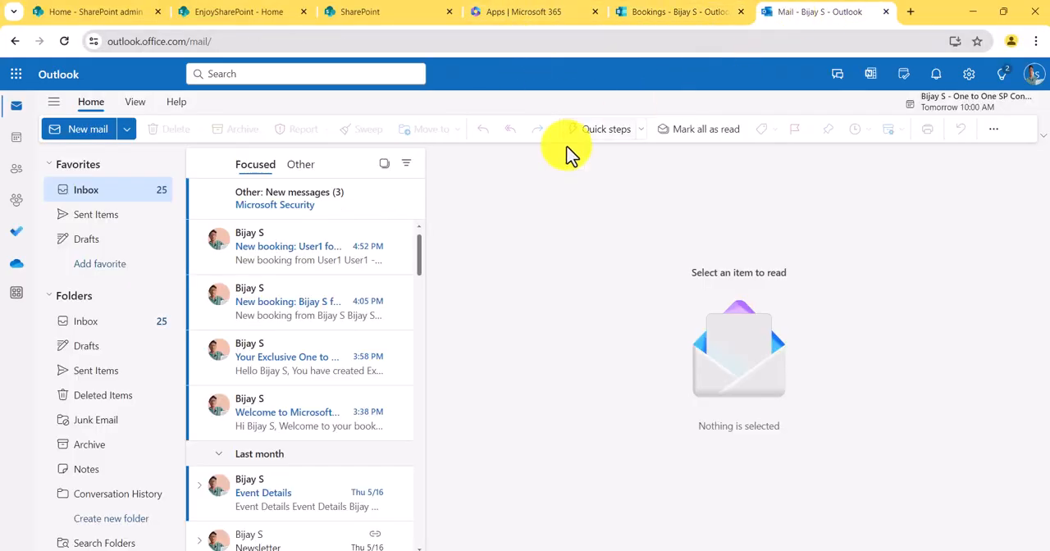
pyautogui.click(273, 257)
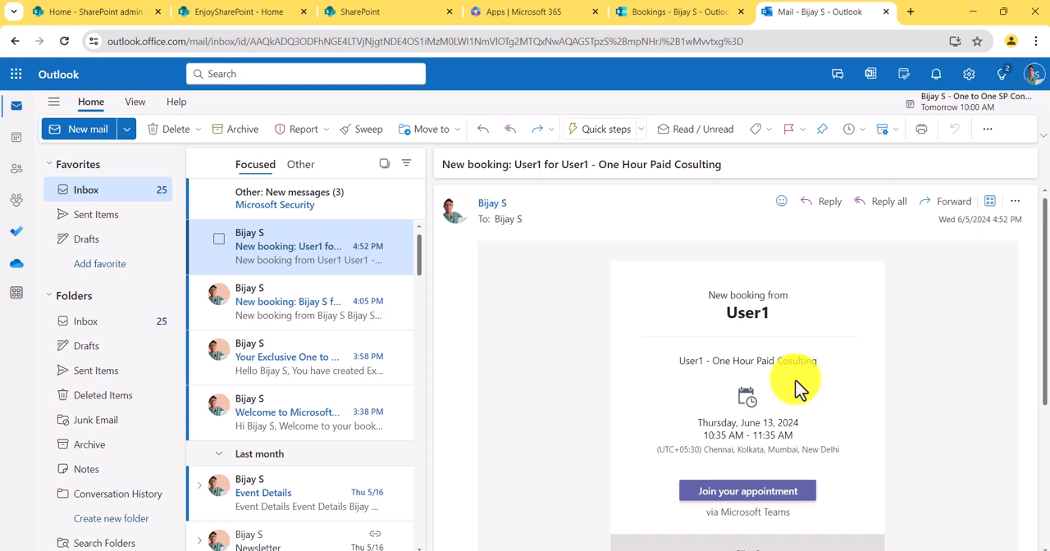
pyautogui.scroll(-2, 763, 465)
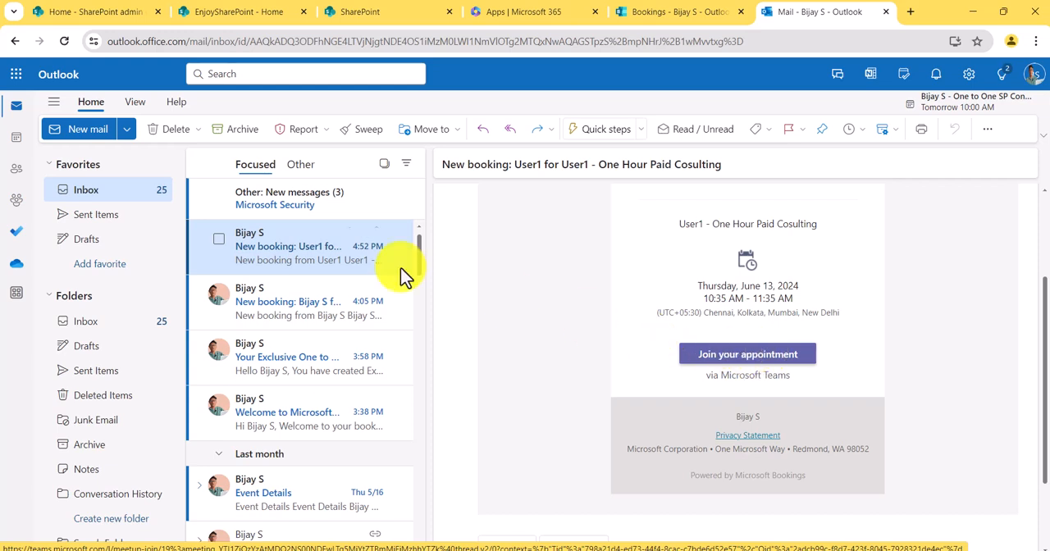
# - View the One Hour Paid Cosulting event's details on June 13 in the organizer's June 2024 calendar
pyautogui.click(20, 144)
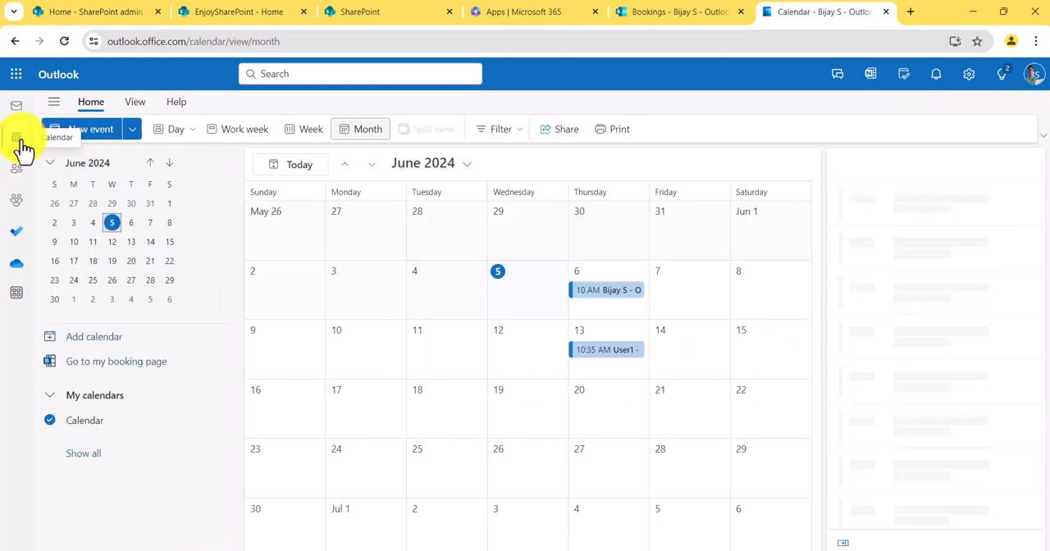
pyautogui.click(593, 358)
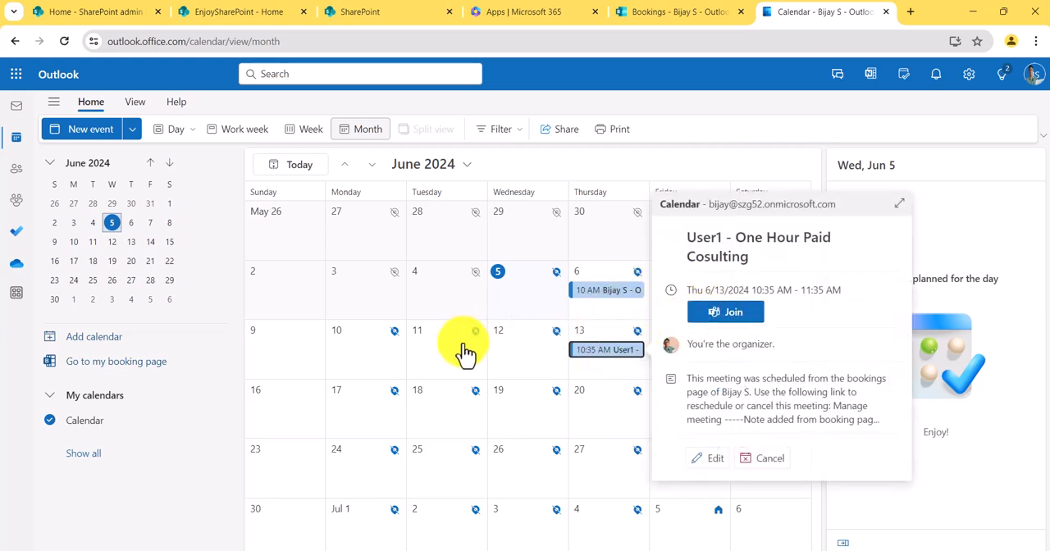
# - Open the Bookings homepage from the calendar and look through the personal booking page's sharing options
pyautogui.click(119, 362)
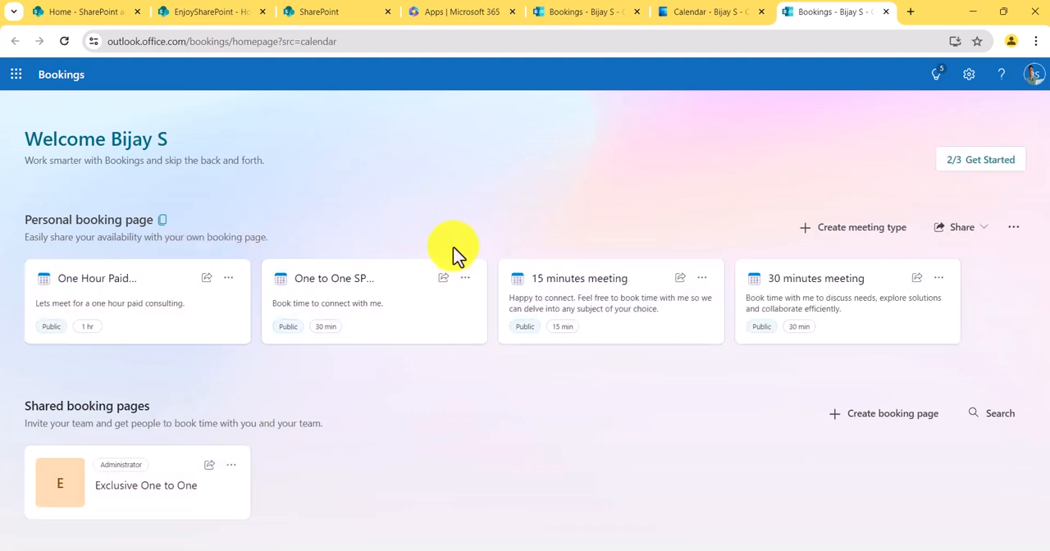
pyautogui.click(985, 236)
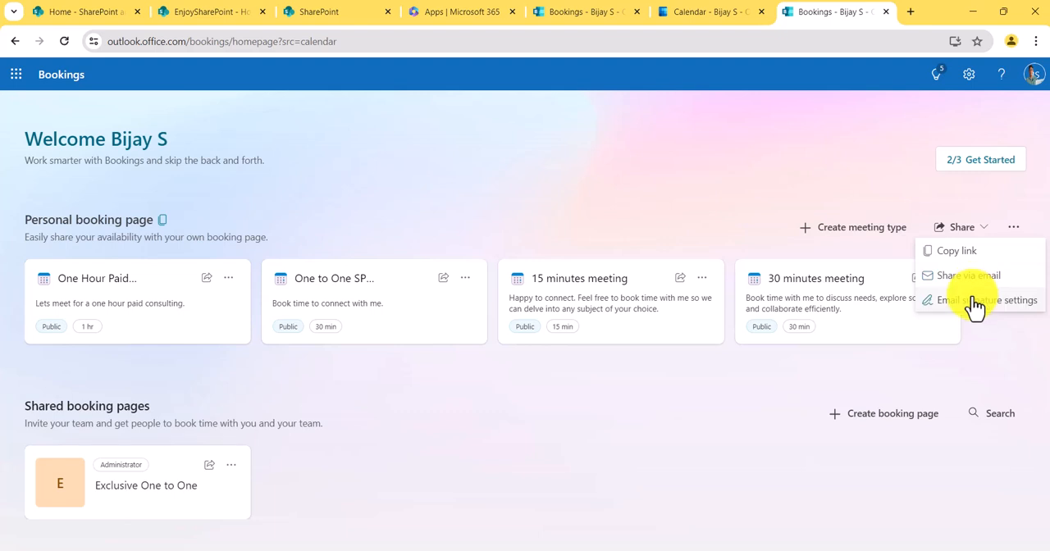
pyautogui.press('Escape')
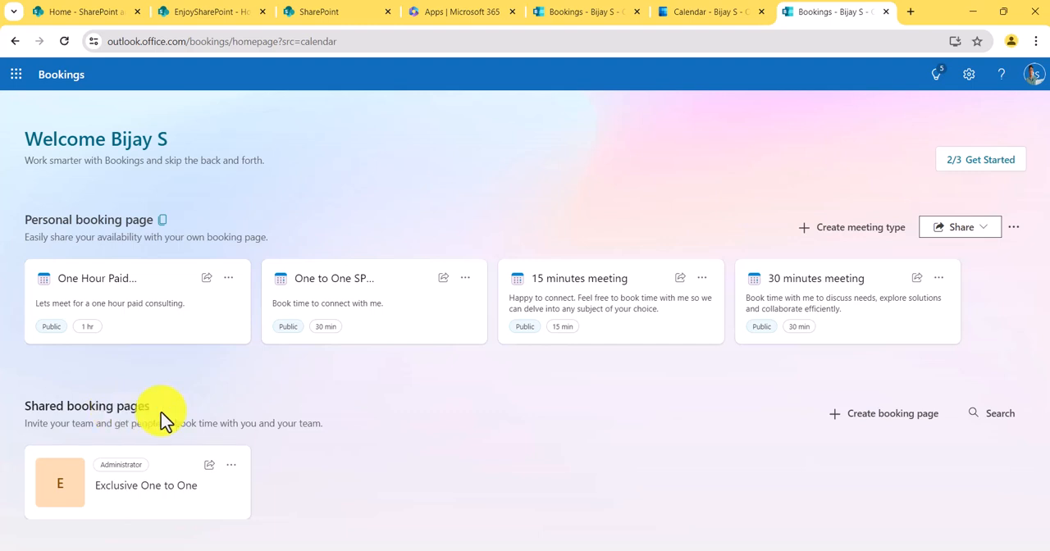
# - Start a new shared booking page from scratch and name it "Support Issues Esclation Call"
pyautogui.click(857, 423)
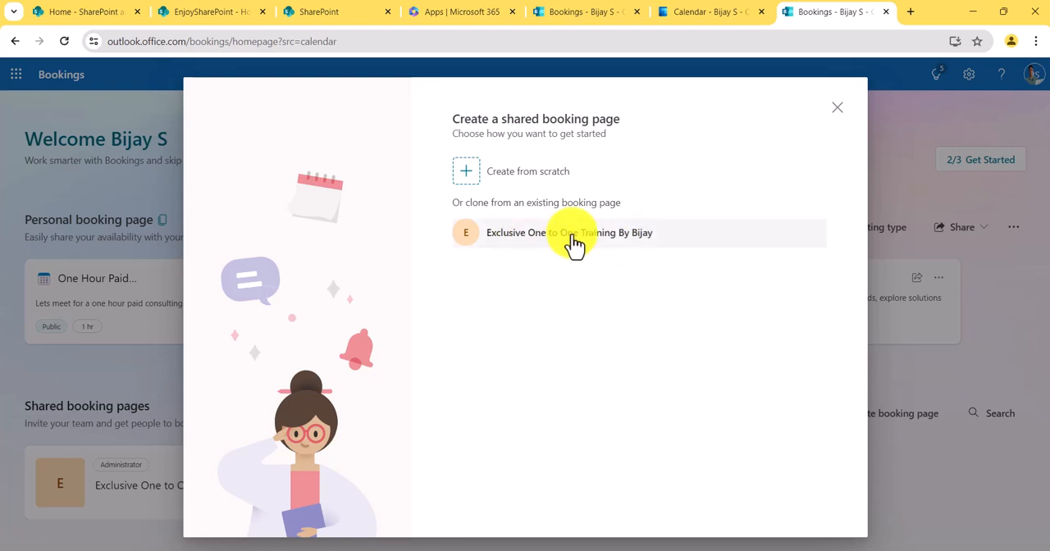
pyautogui.click(533, 172)
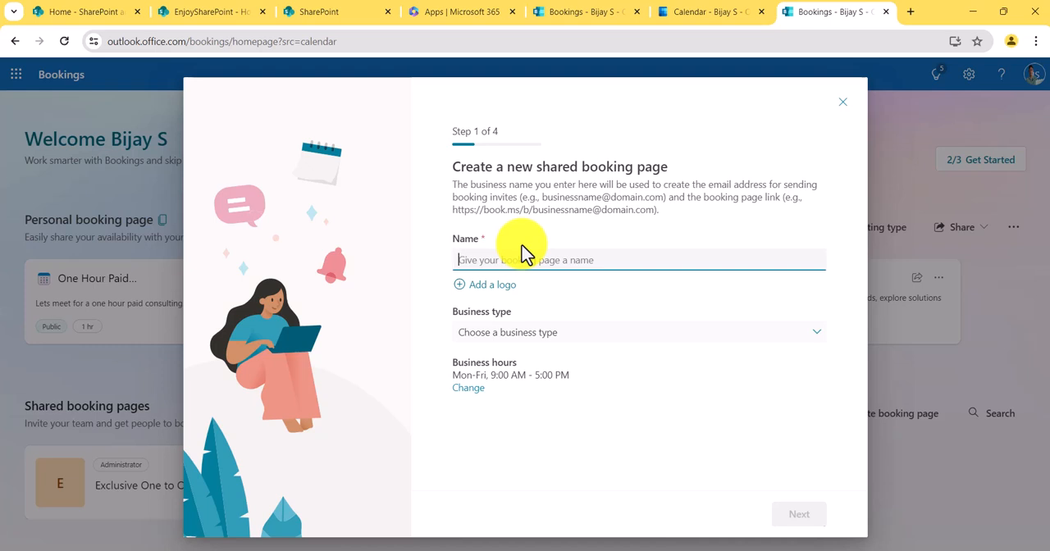
pyautogui.write('Support Issue Escalation Call')
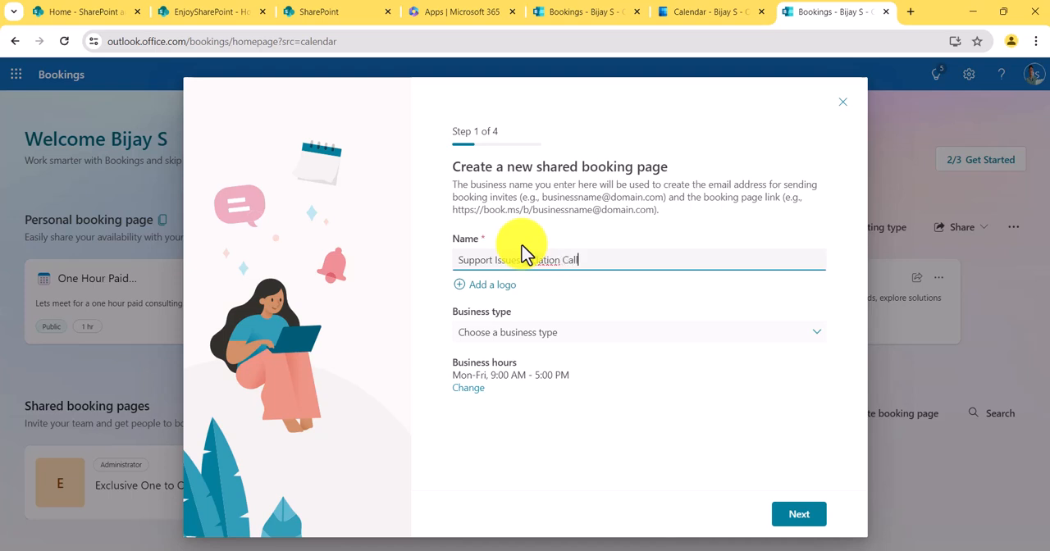
# - Upload the portrait image with a laptop from the Downloads folder as the shared booking page's logo
pyautogui.click(492, 287)
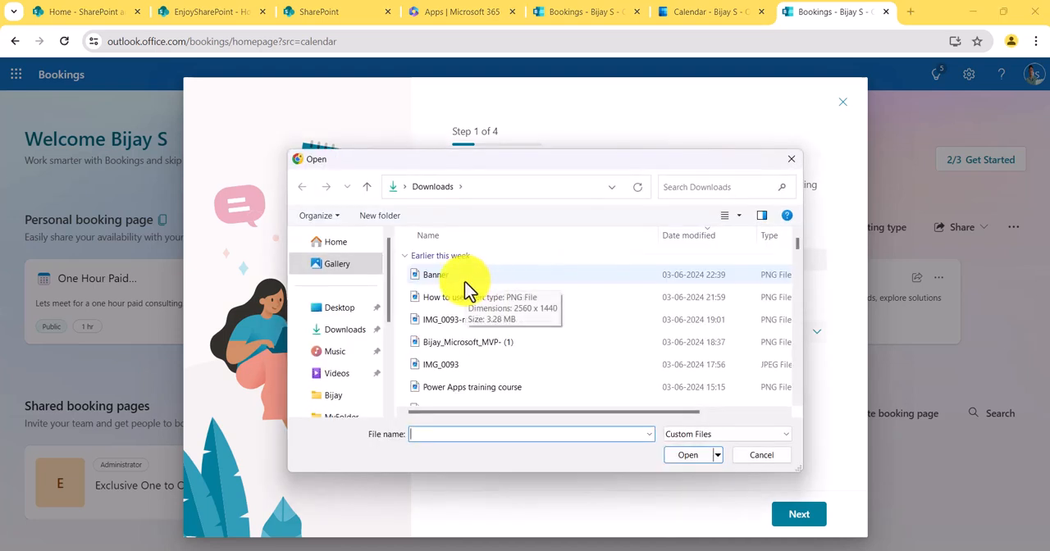
pyautogui.click(471, 343)
pyautogui.click(693, 454)
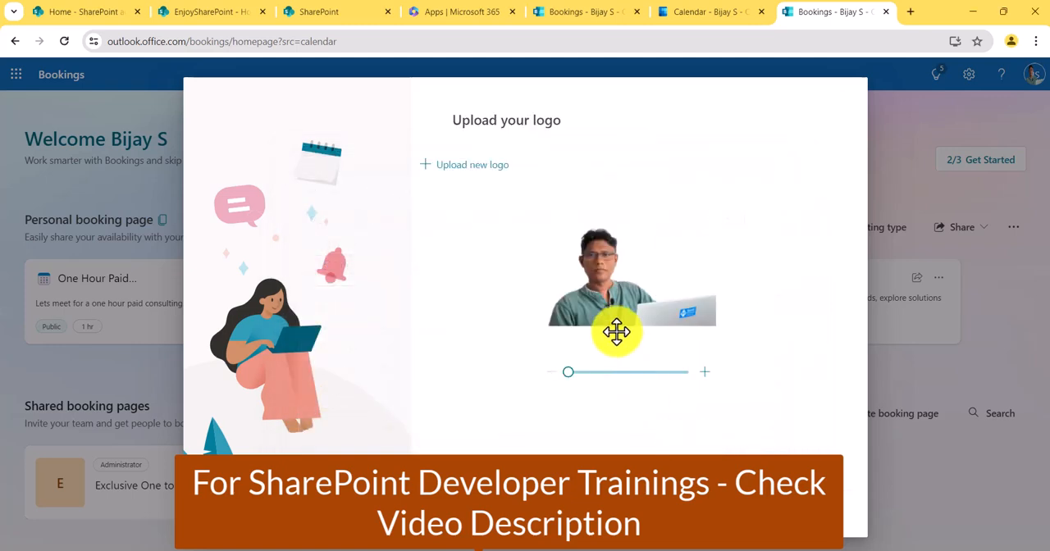
pyautogui.click(705, 512)
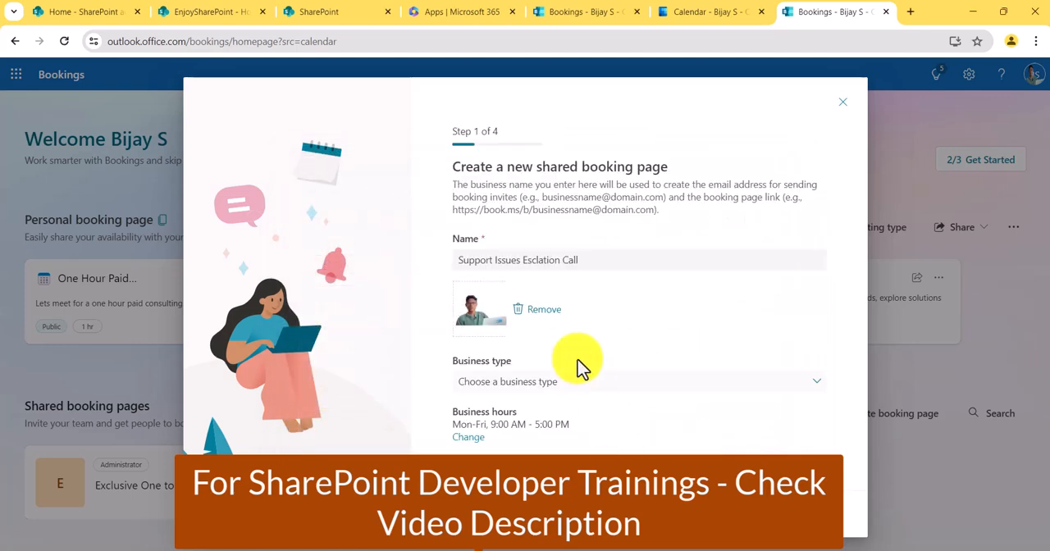
# - Set the business type to IT support and keep the Monday to Friday business hours, continuing to the staff setup
pyautogui.click(541, 400)
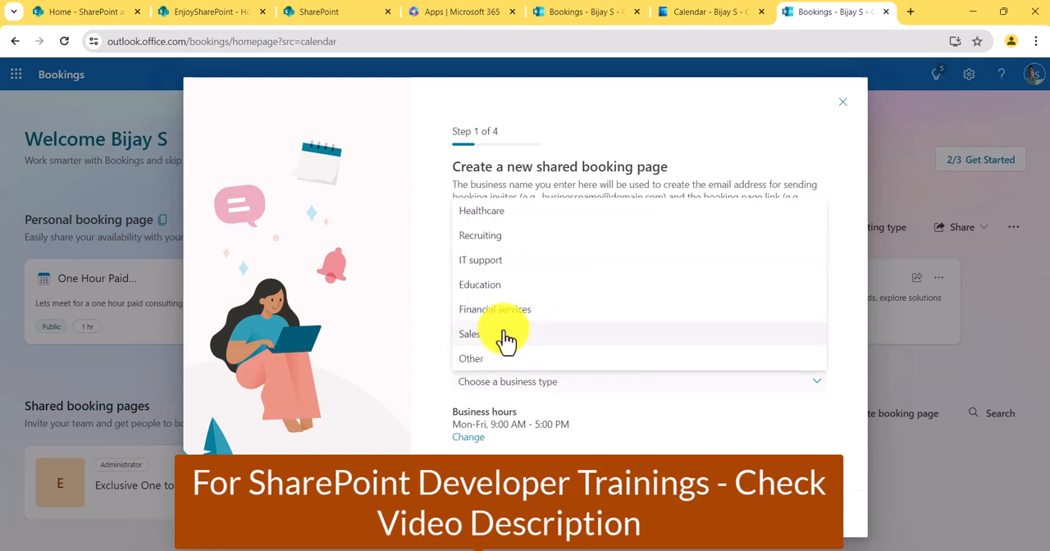
pyautogui.click(500, 284)
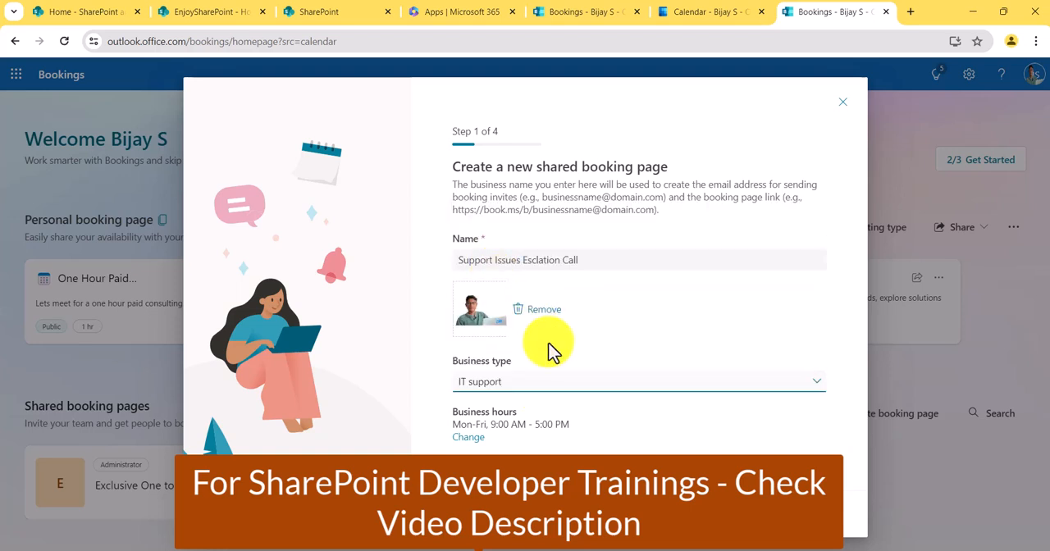
pyautogui.click(481, 441)
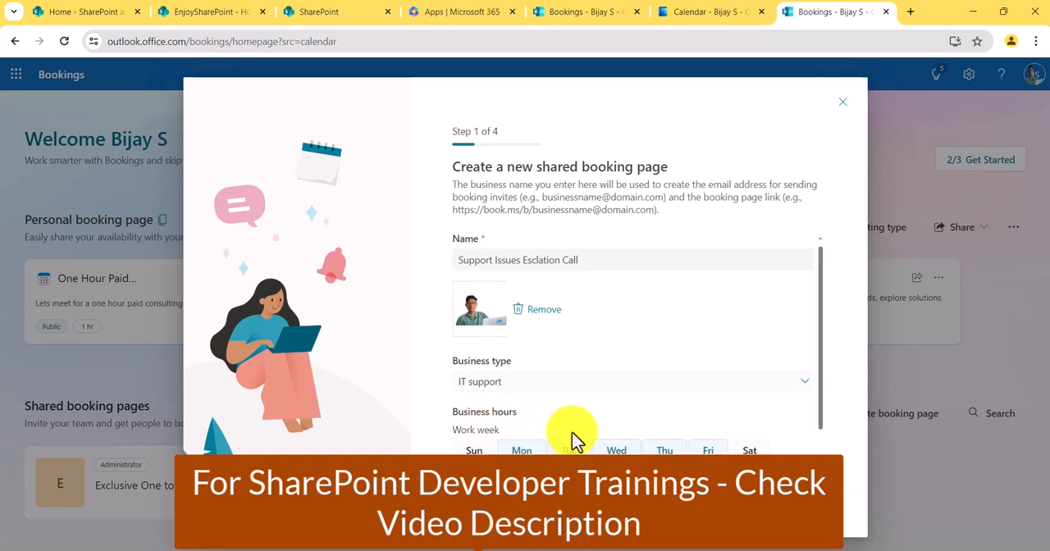
pyautogui.scroll(-1, 570, 441)
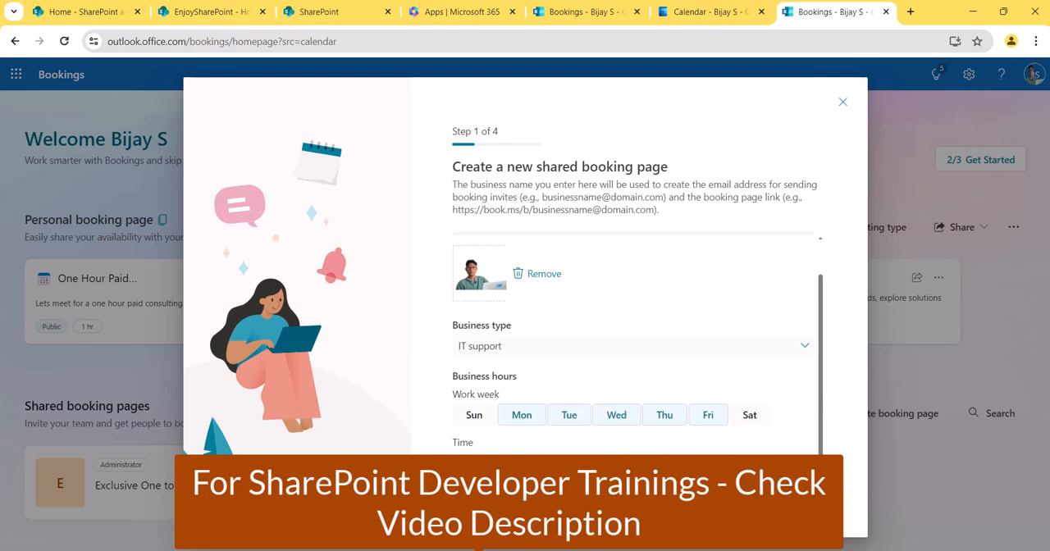
pyautogui.click(791, 514)
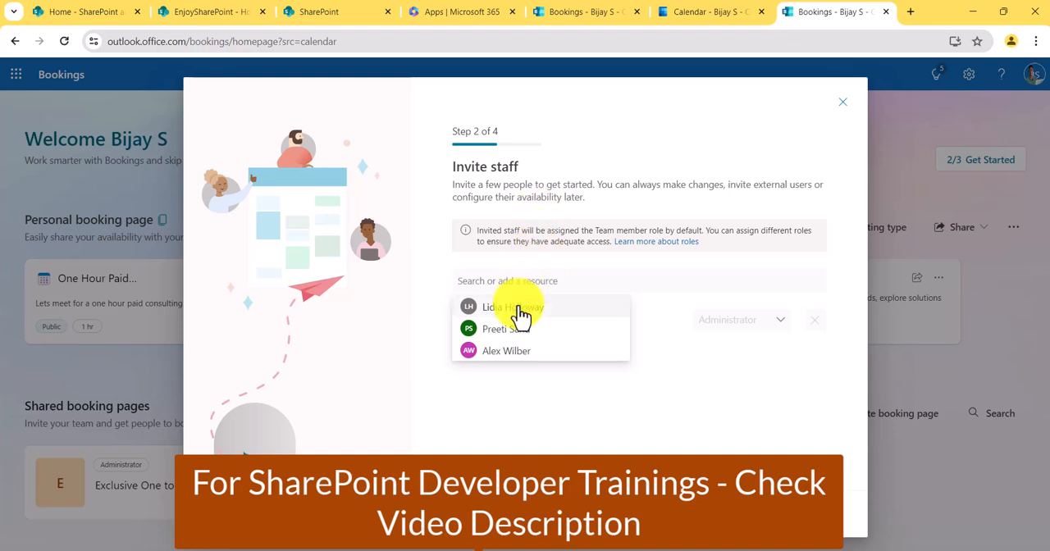
# - Invite the first suggested colleague and User1 as staff with the Team member role and continue to the service setup
pyautogui.click(516, 308)
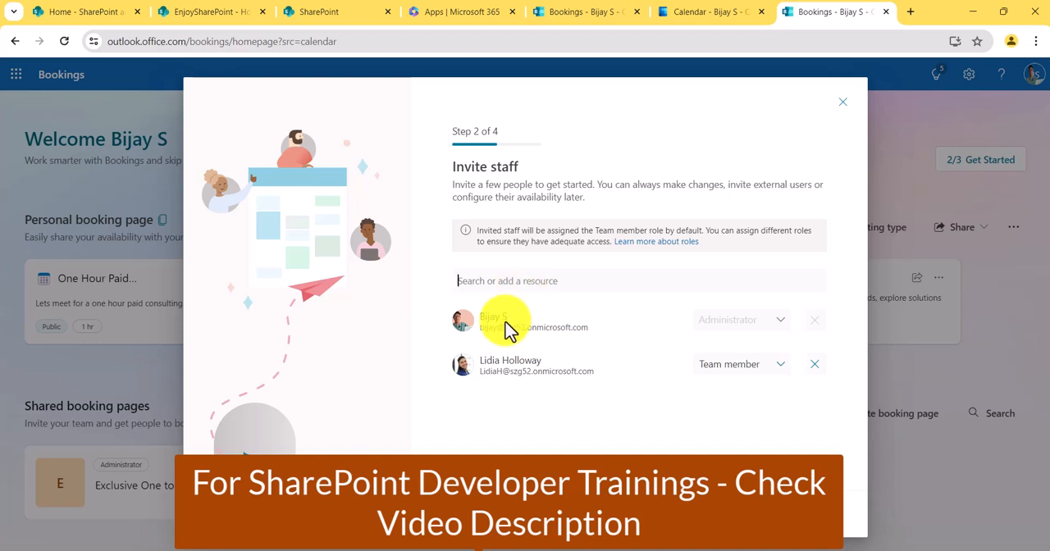
pyautogui.write('user')
pyautogui.click(515, 308)
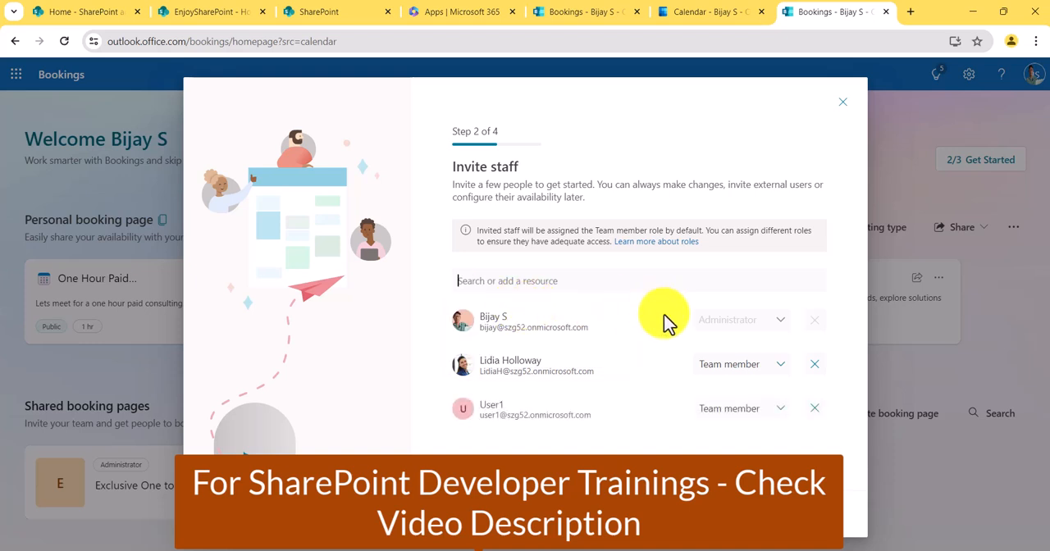
pyautogui.click(776, 418)
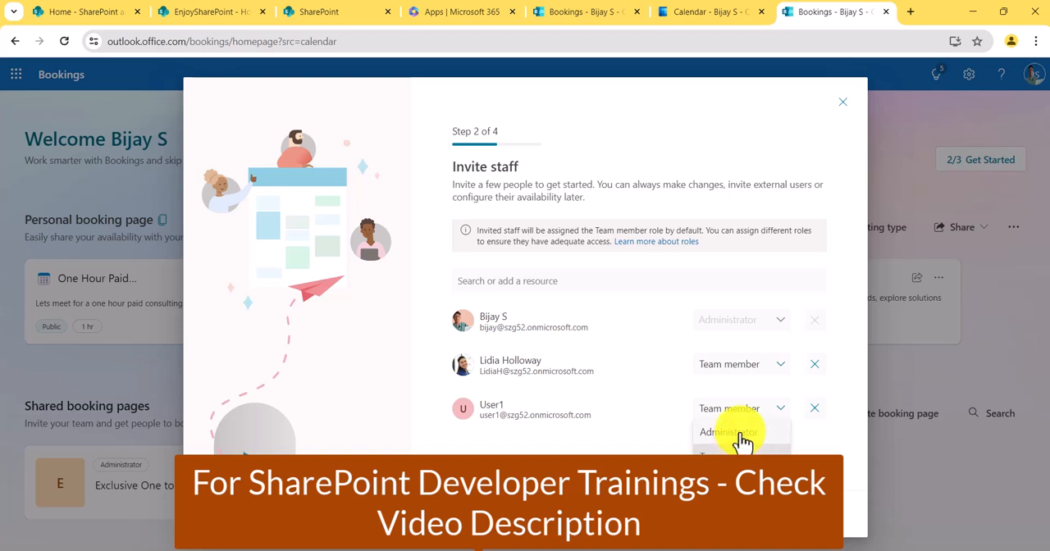
pyautogui.click(635, 445)
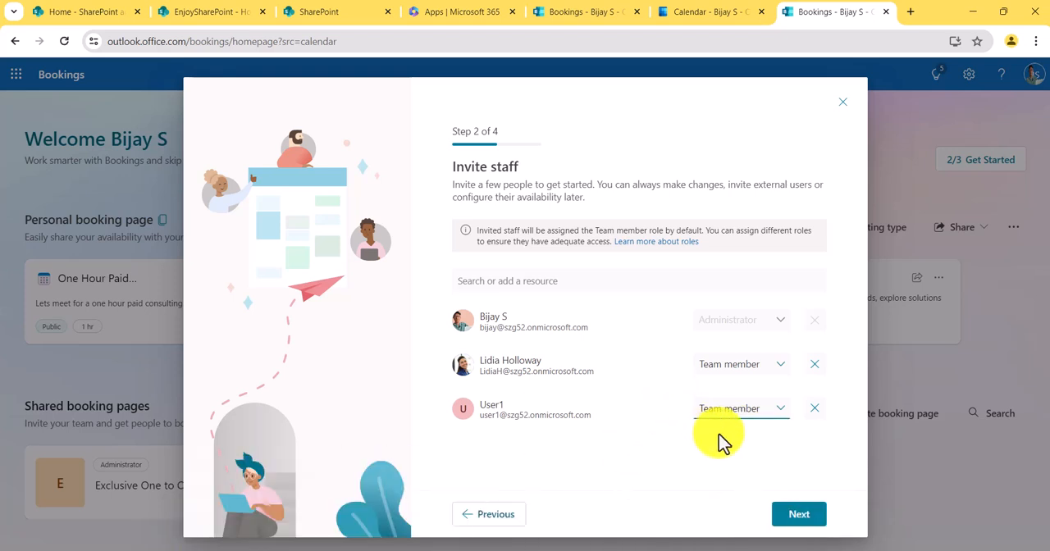
pyautogui.click(794, 520)
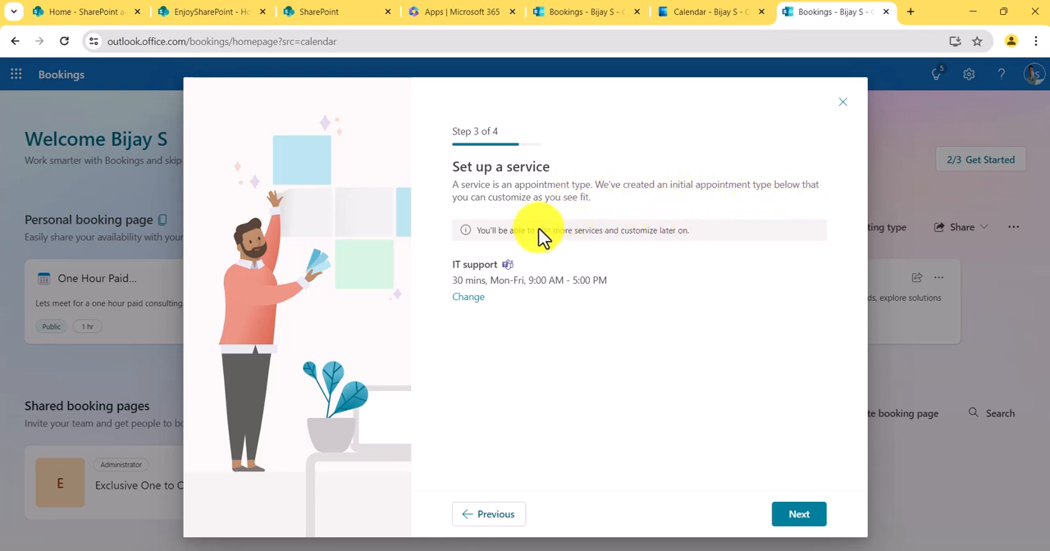
# - Rename the initial service to "IT support service" and update it
pyautogui.click(469, 298)
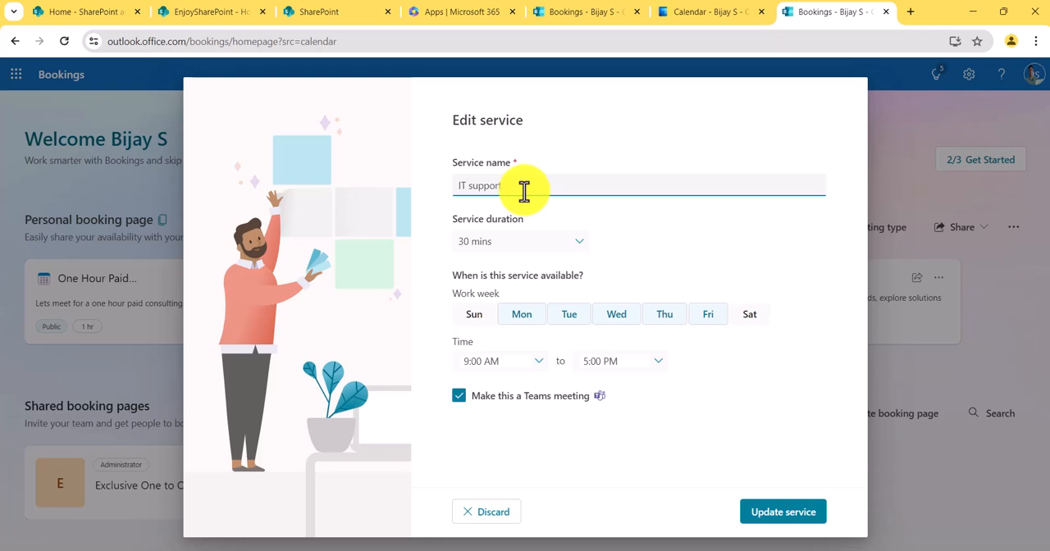
pyautogui.press('BackSpace')
pyautogui.press('BackSpace')
pyautogui.click(761, 514)
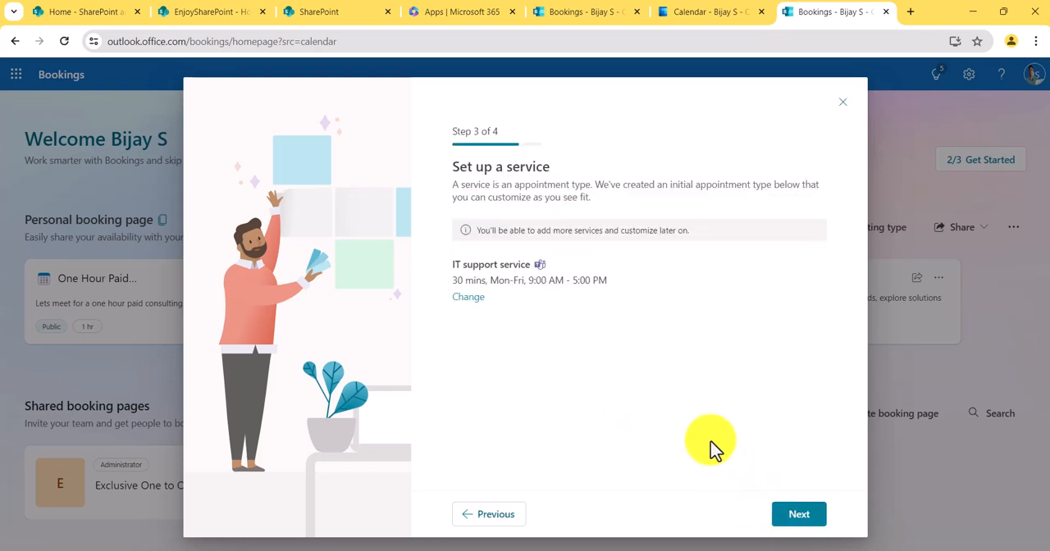
# - Create the shared booking page with booking permission for People in my organization and copy its booking link
pyautogui.click(798, 516)
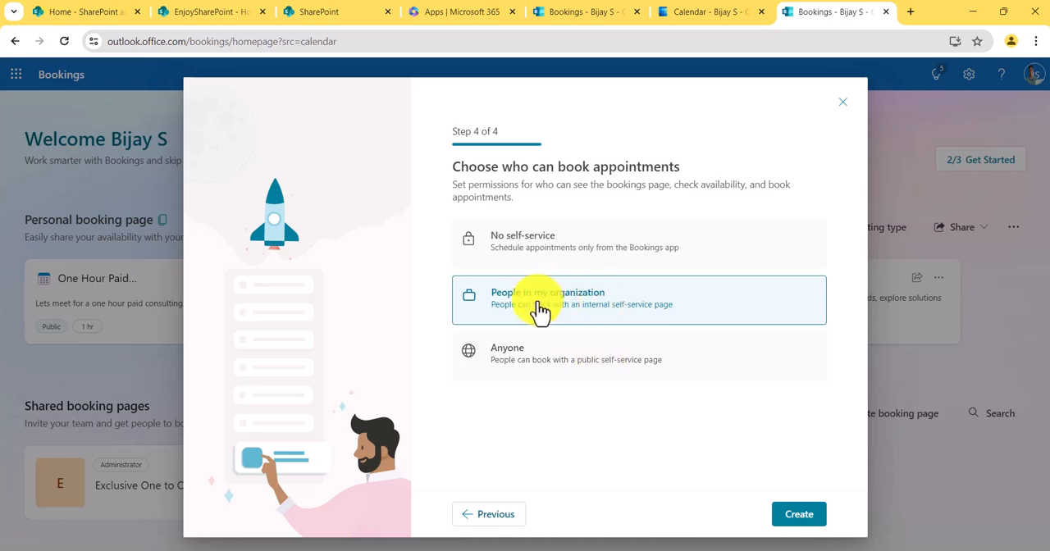
pyautogui.click(790, 516)
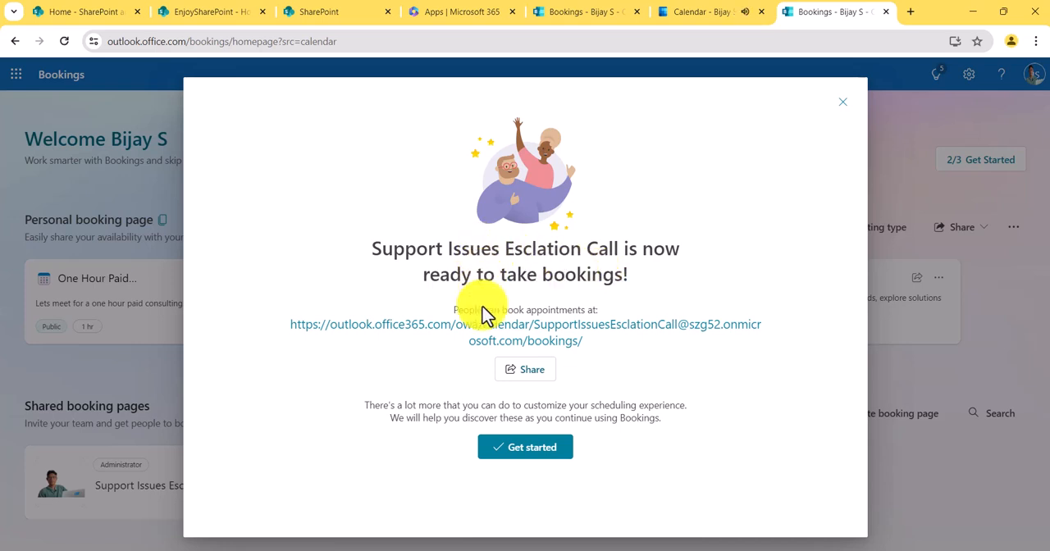
pyautogui.click(529, 376)
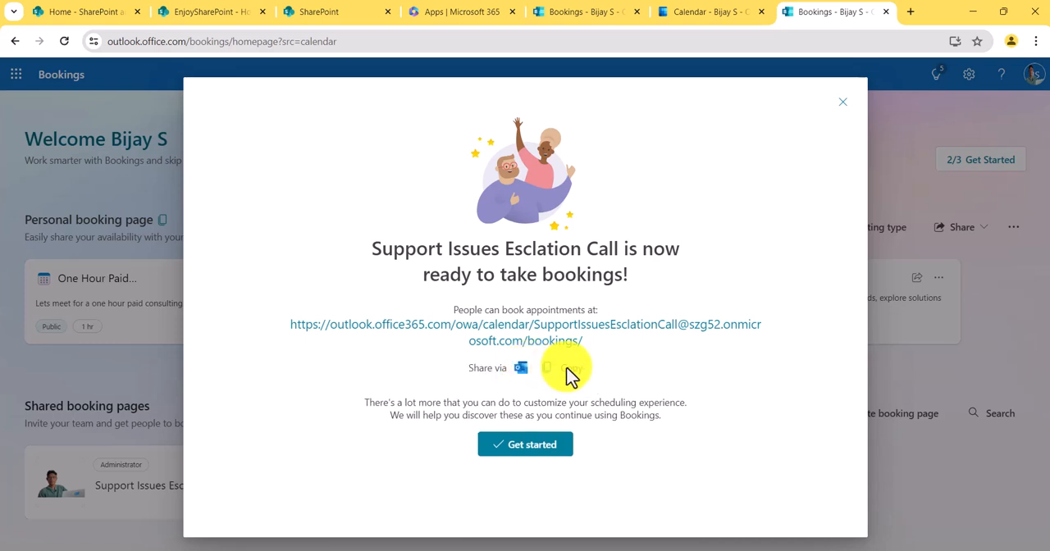
pyautogui.click(552, 371)
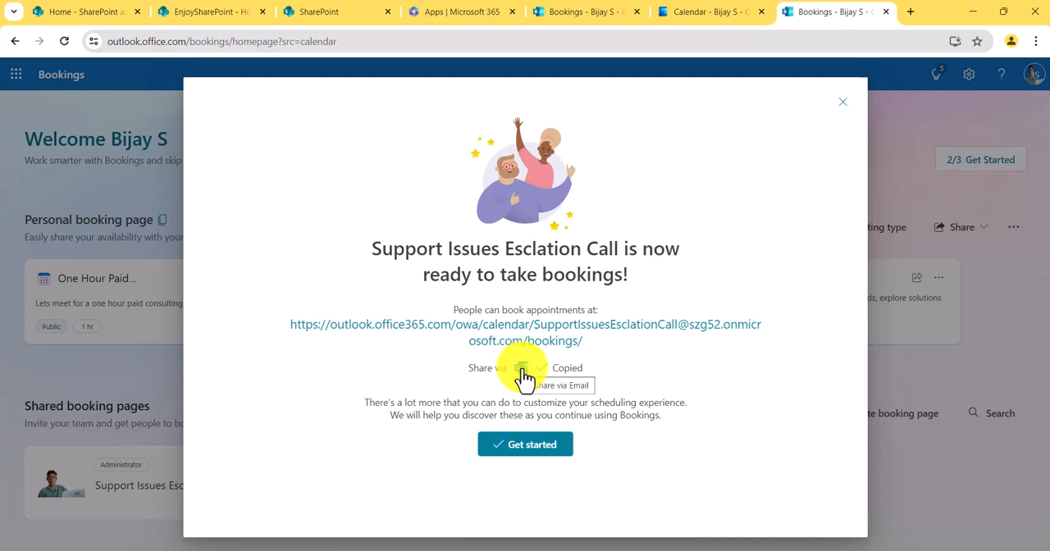
pyautogui.click(537, 447)
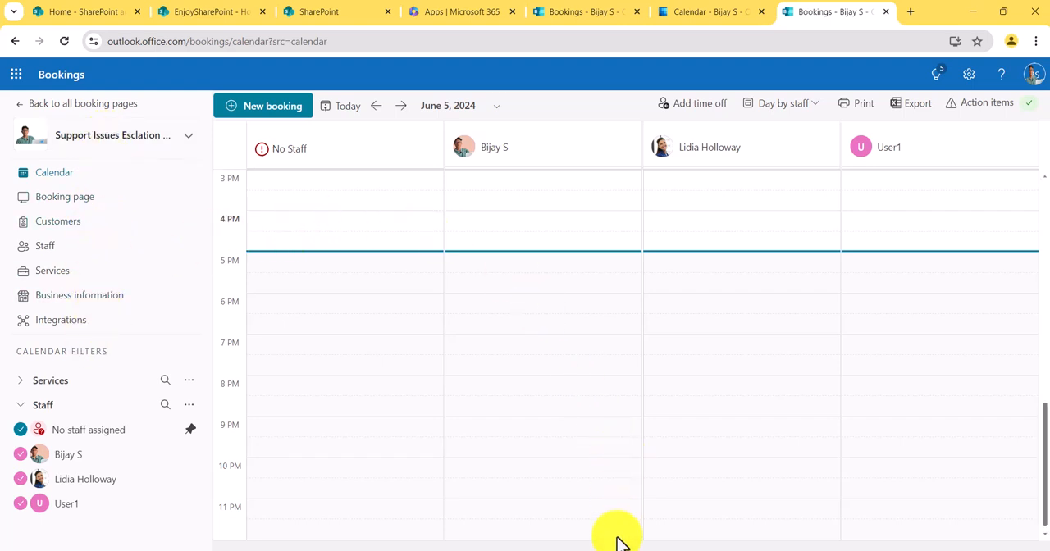
# - Switch to User1's incognito browser window and open the copied booking page link in a new tab
pyautogui.click(651, 525)
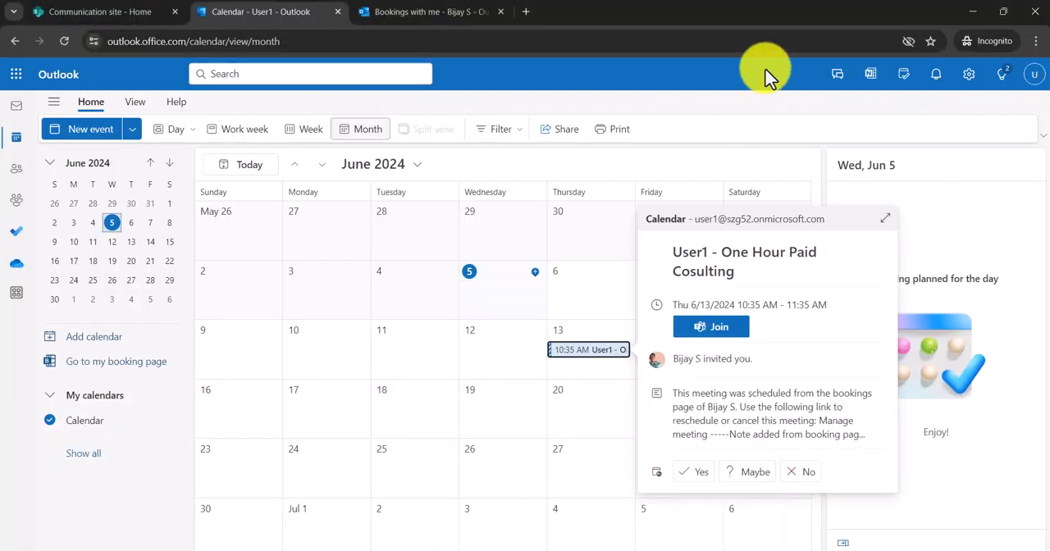
pyautogui.click(531, 12)
pyautogui.hotkey('ctrl', 'v')
pyautogui.press('Return')
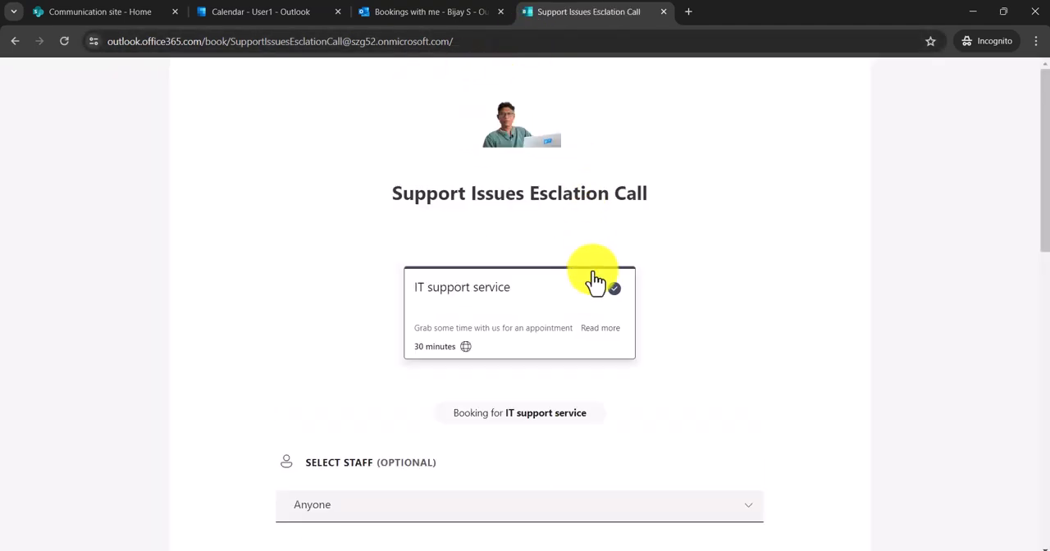
# - Choose the first named staff member listed below Anyone for the IT support service booking
pyautogui.scroll(-1, 541, 199)
pyautogui.scroll(-1, 541, 201)
pyautogui.scroll(2, 539, 205)
pyautogui.scroll(-2, 627, 234)
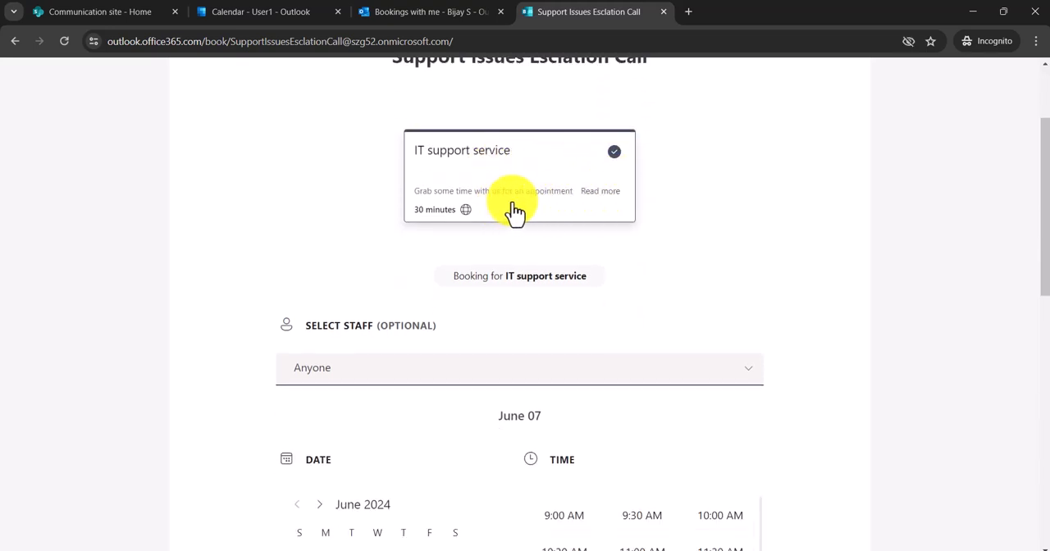
pyautogui.scroll(-2, 544, 235)
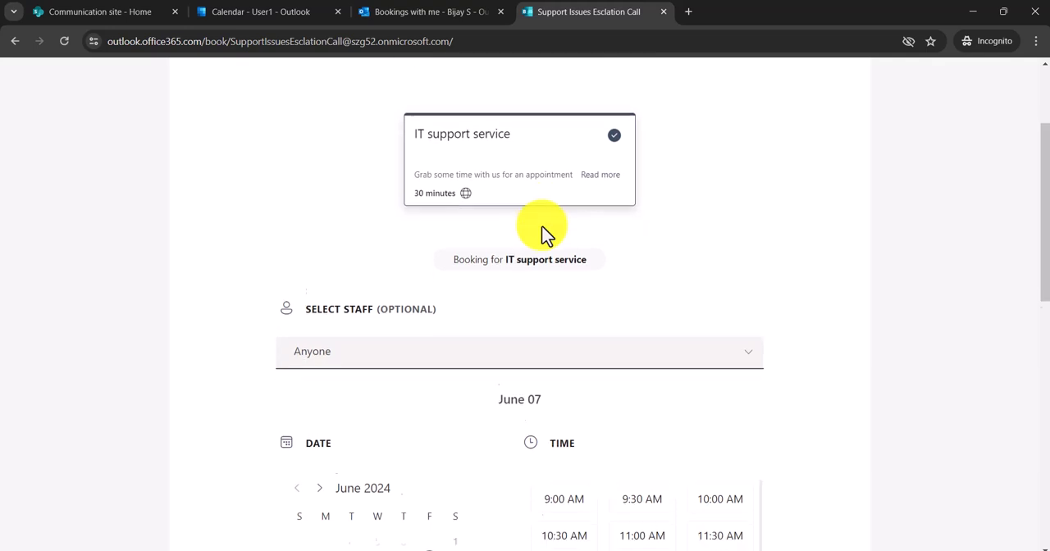
pyautogui.click(418, 233)
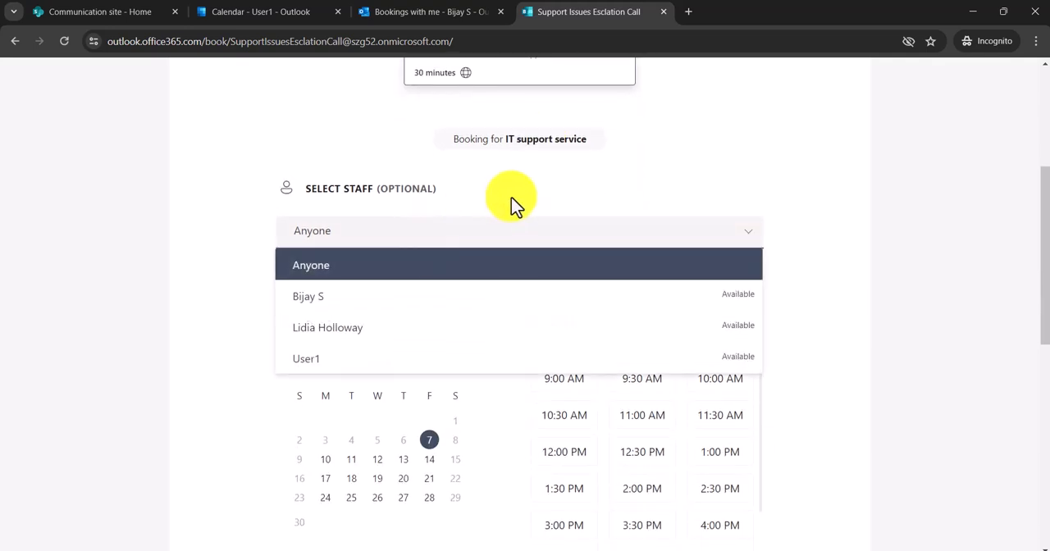
pyautogui.click(408, 297)
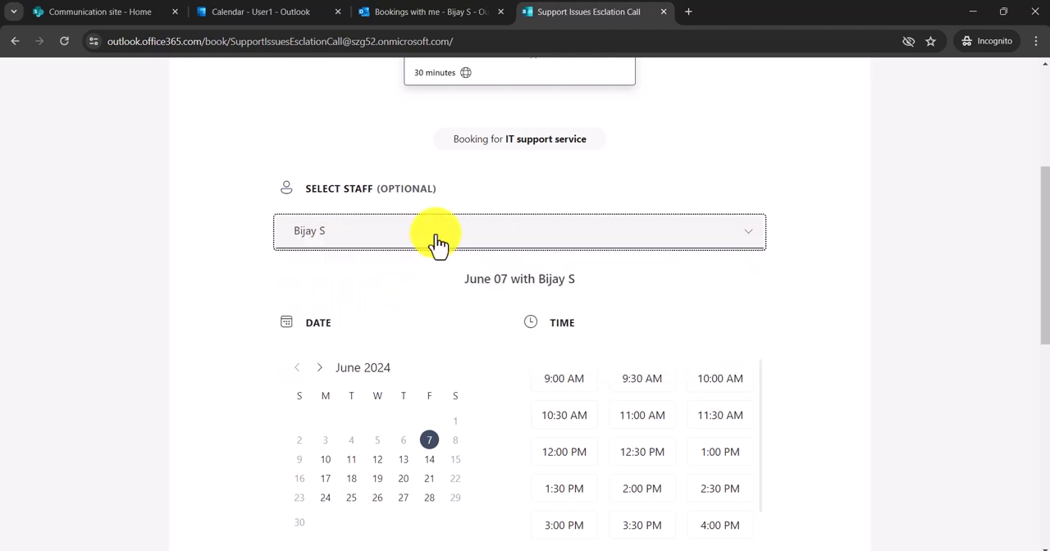
pyautogui.click(346, 233)
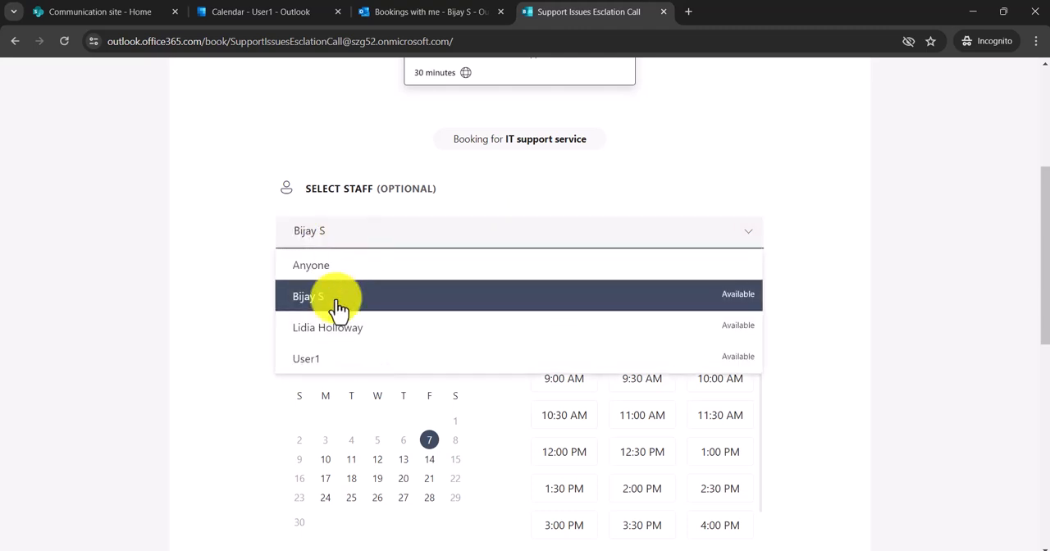
pyautogui.click(410, 234)
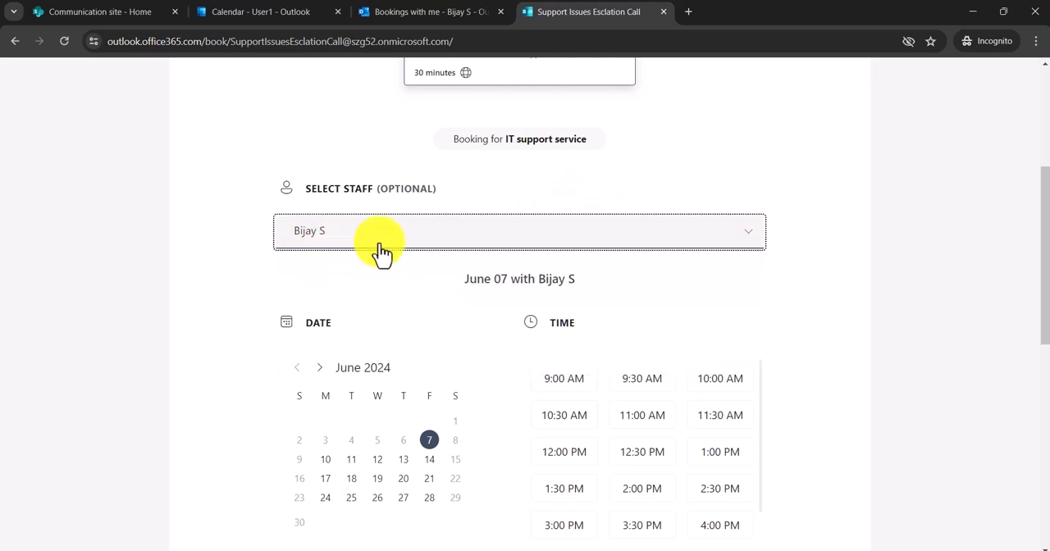
# - Book the IT support service appointment for June 14, 2024 at 2:00 PM using the prefilled customer details
pyautogui.scroll(-2, 379, 248)
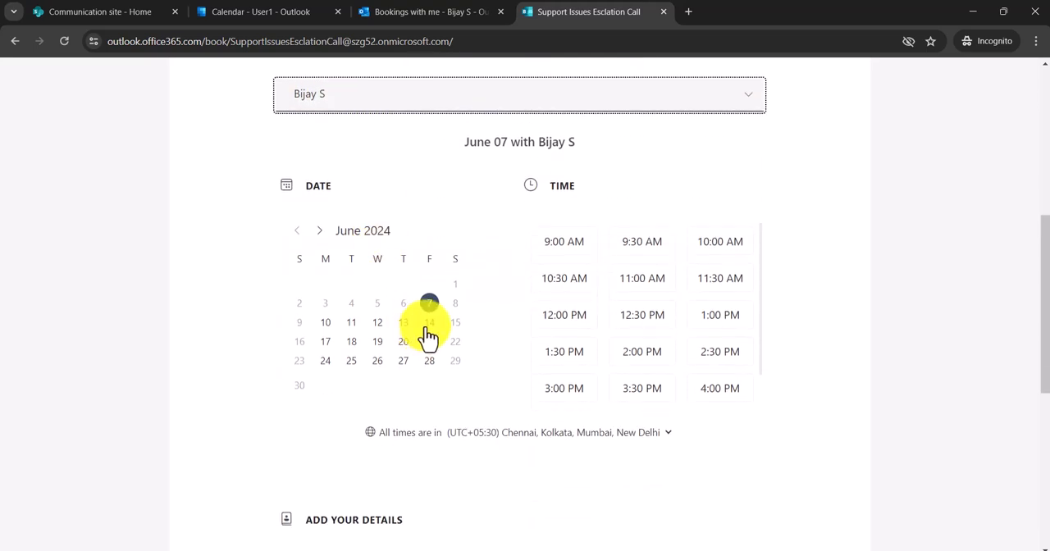
pyautogui.click(429, 323)
pyautogui.scroll(-1, 648, 345)
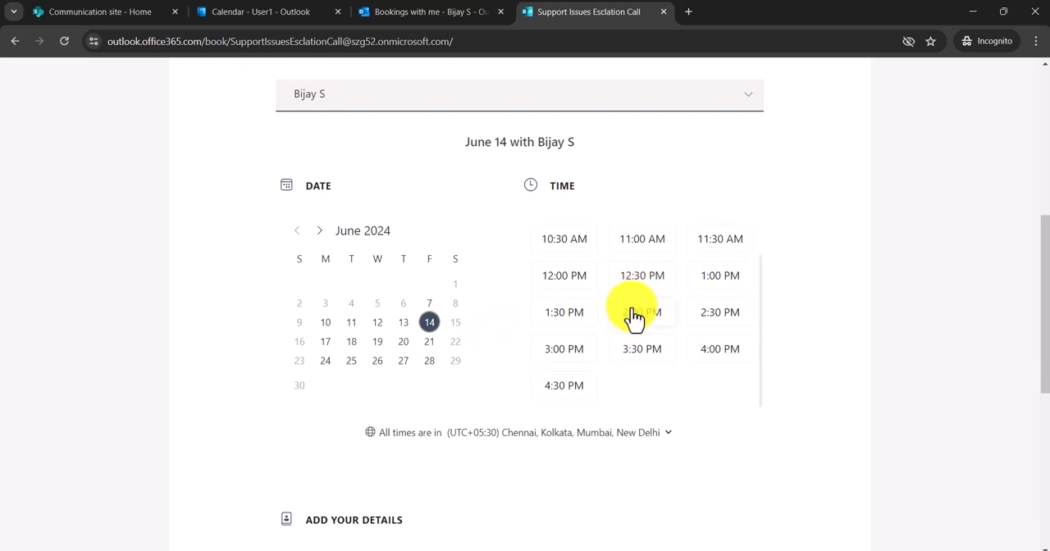
pyautogui.click(633, 314)
pyautogui.scroll(-3, 326, 439)
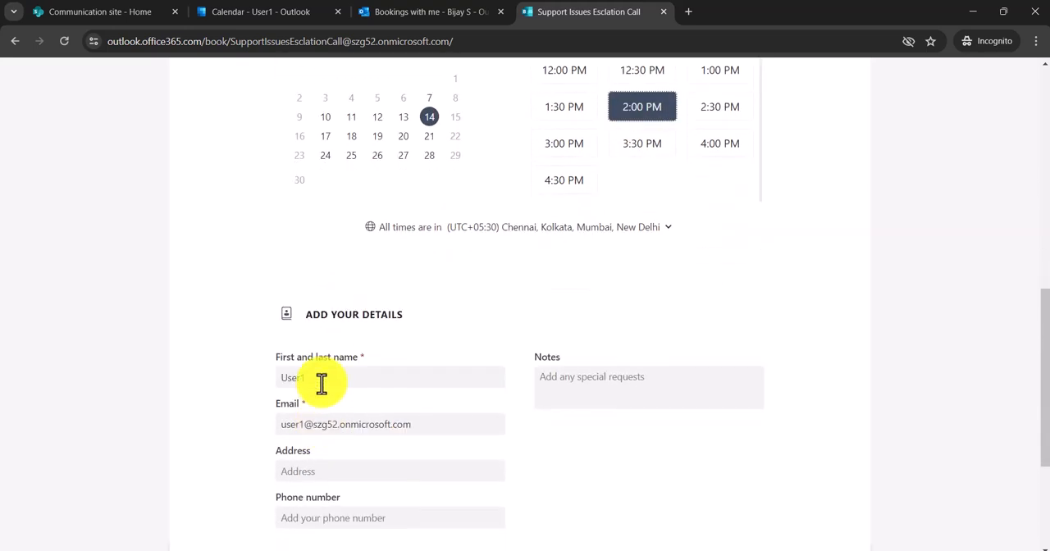
pyautogui.scroll(-3, 344, 369)
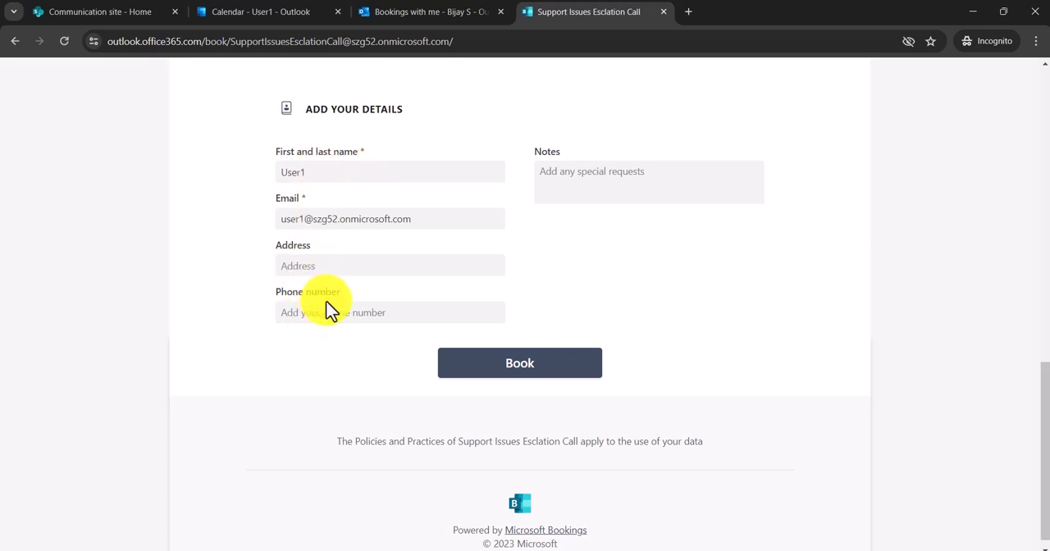
pyautogui.click(506, 373)
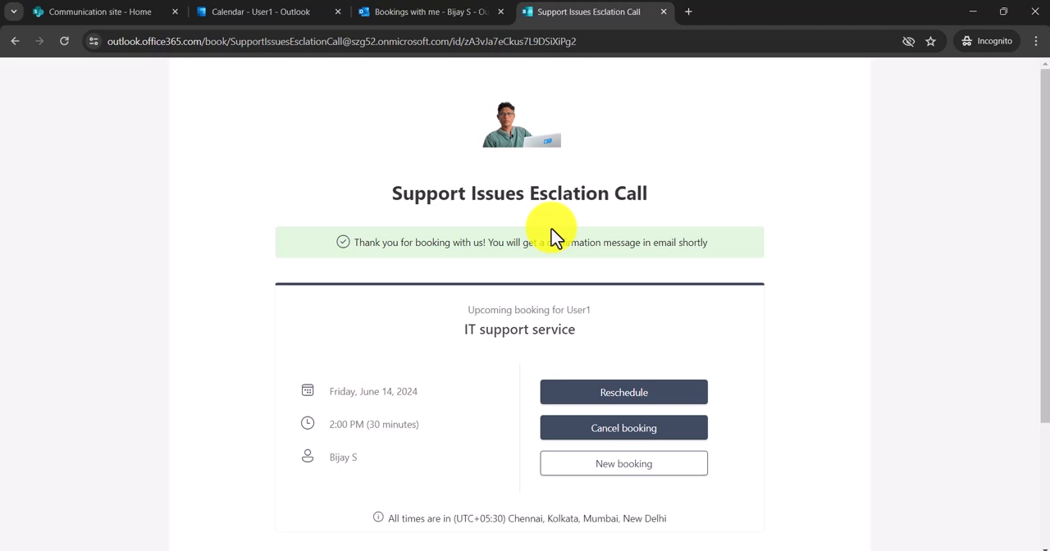
pyautogui.scroll(-1, 466, 311)
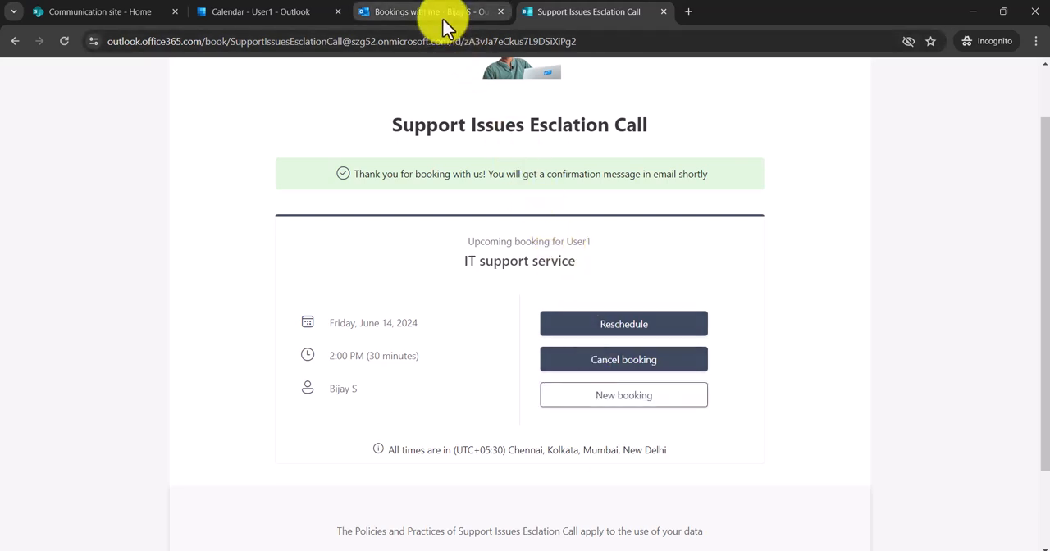
# - Open User1's Outlook inbox and read the IT support service confirmation email
pyautogui.click(291, 17)
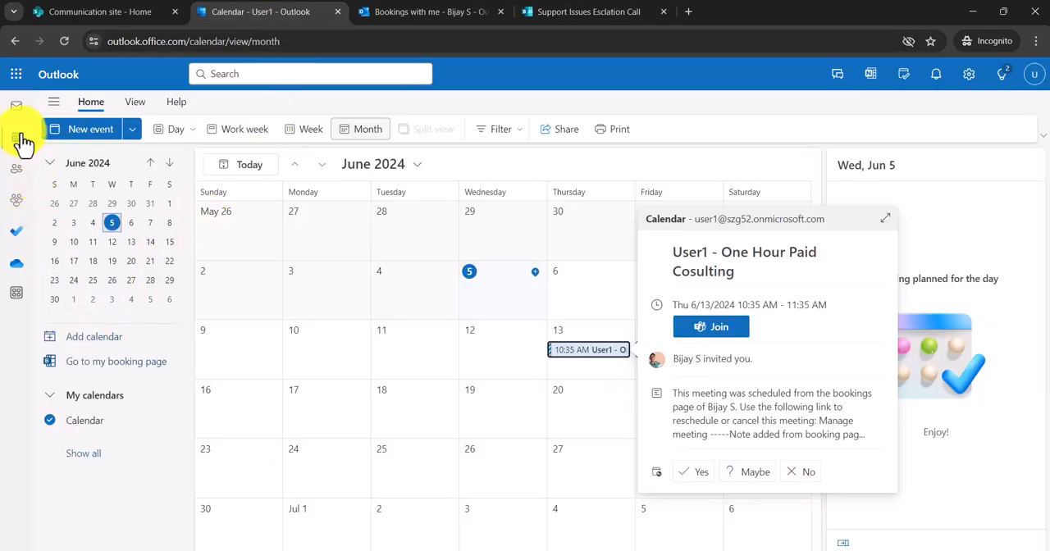
pyautogui.click(16, 106)
pyautogui.click(246, 205)
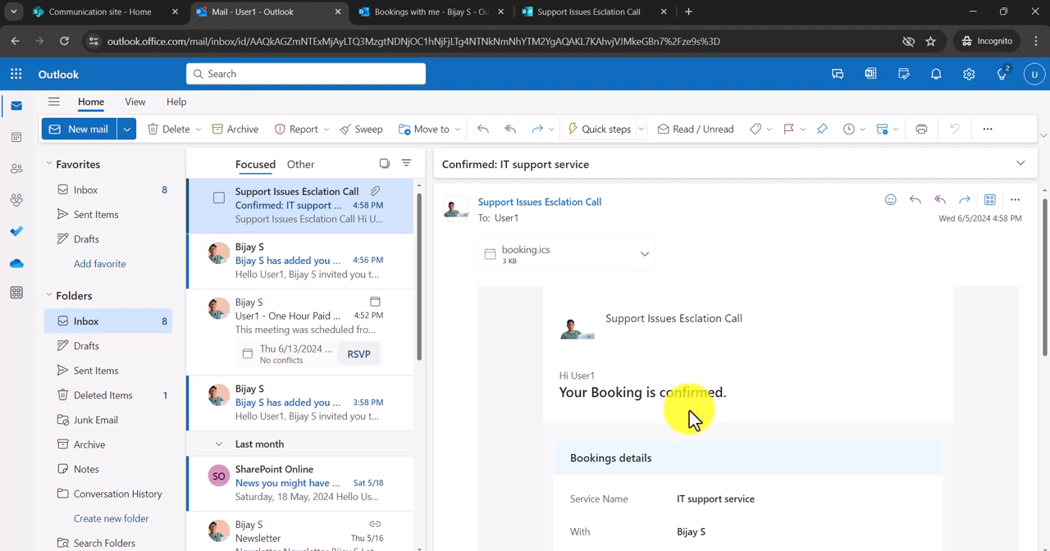
pyautogui.scroll(-2, 692, 418)
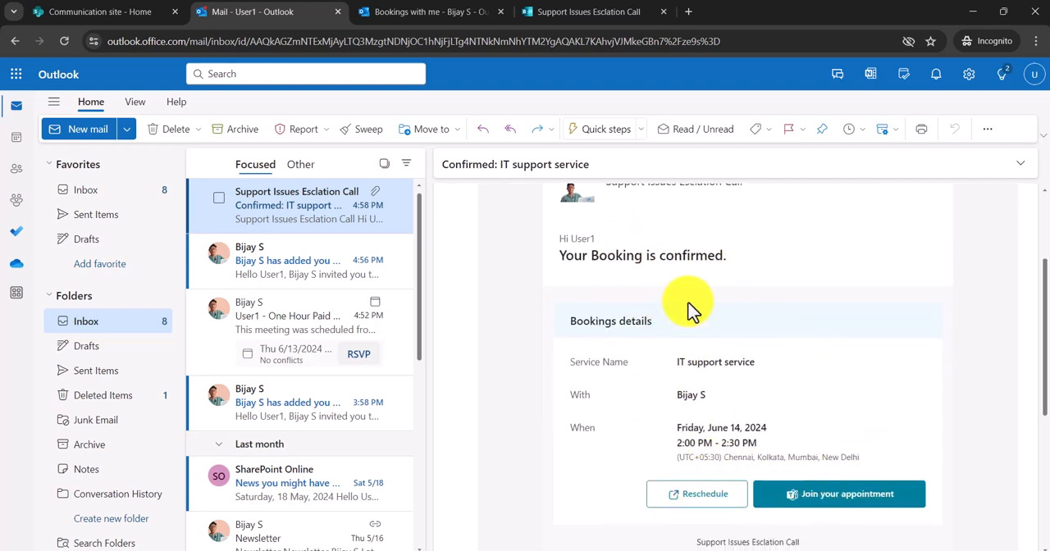
# - Open User1's Outlook calendar to check the June 14 appointment
pyautogui.click(466, 15)
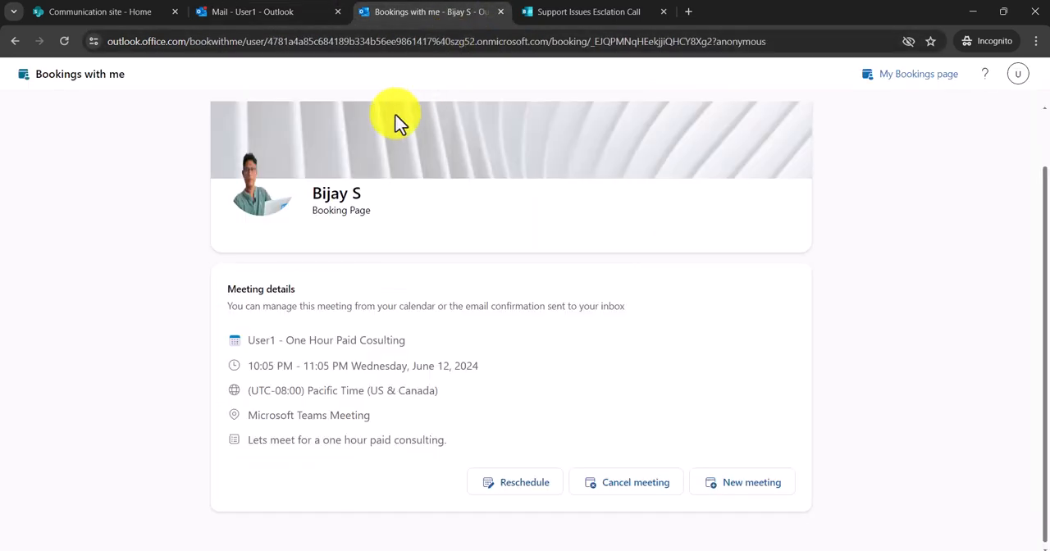
pyautogui.click(318, 20)
pyautogui.click(16, 150)
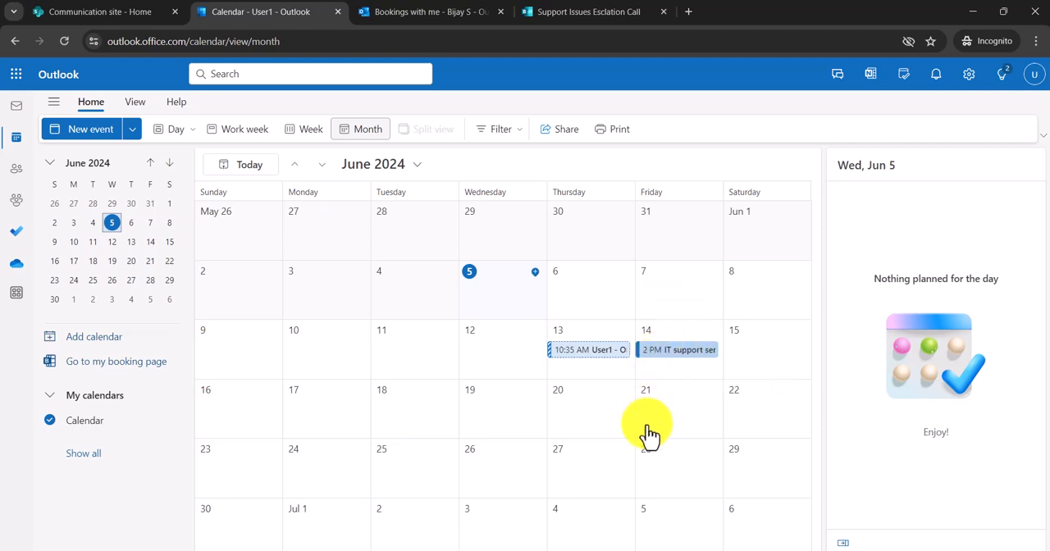
# - Switch to the page owner's Bookings window and select the Support Issues Esclation Call booking page
pyautogui.moveTo(614, 548)
pyautogui.click(569, 529)
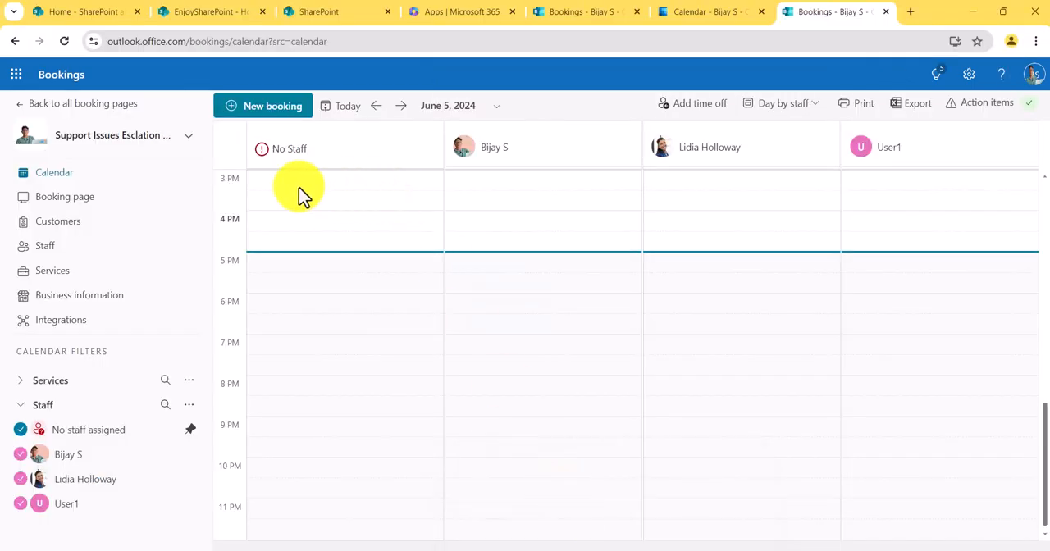
pyautogui.click(159, 140)
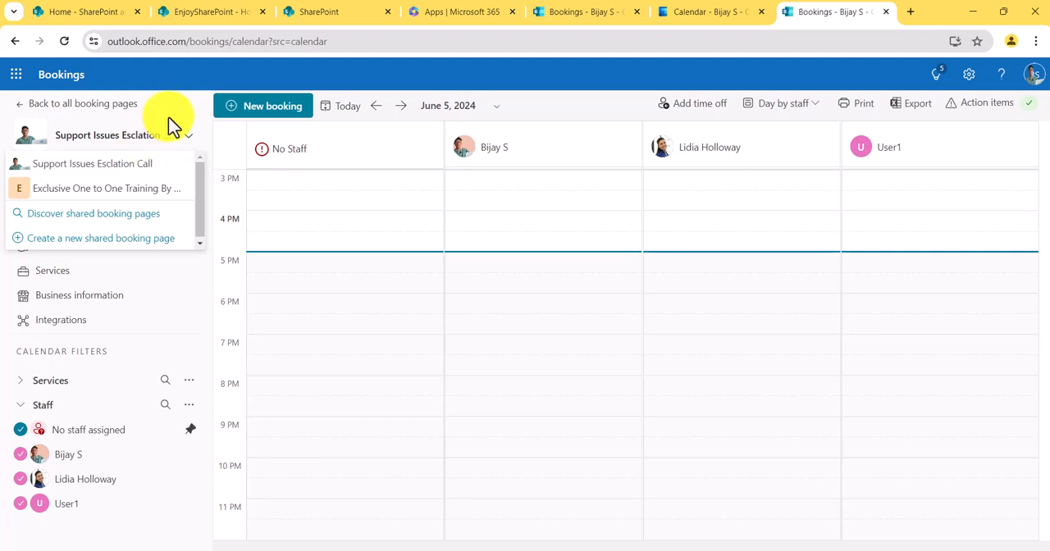
pyautogui.click(138, 166)
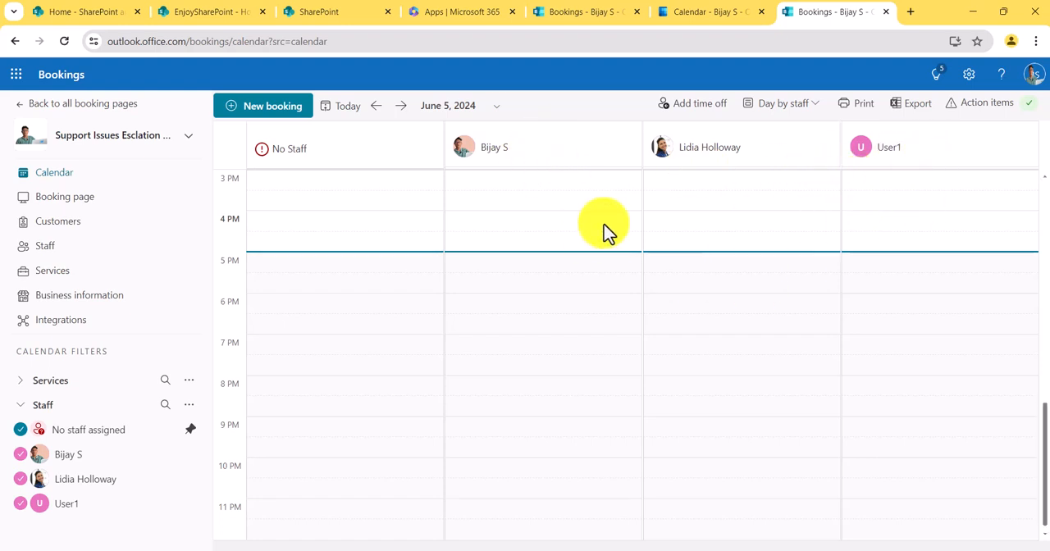
pyautogui.click(60, 51)
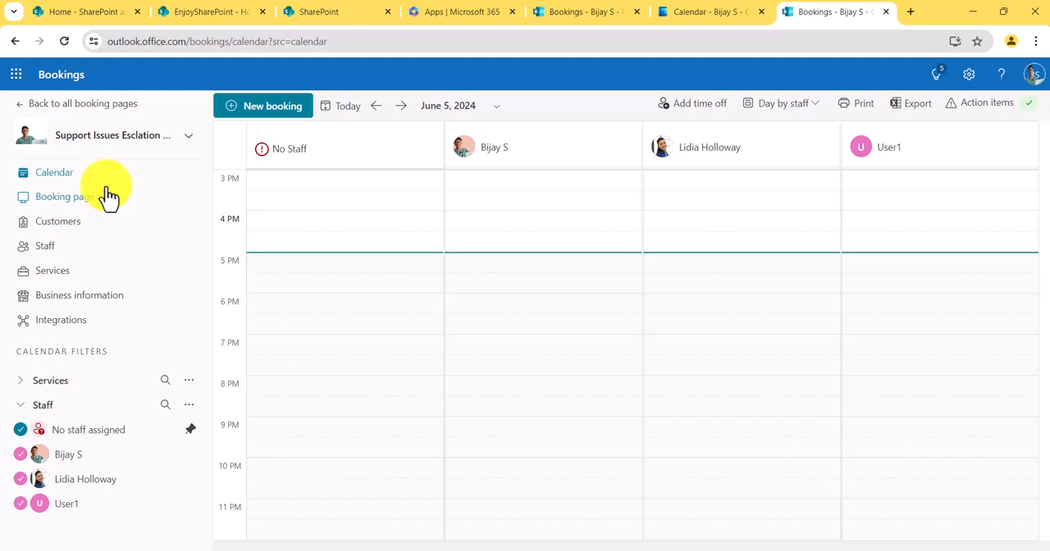
# - Advance the Bookings calendar to June 14, 2024 to check the IT support service appointment, and return to today
pyautogui.click(401, 106)
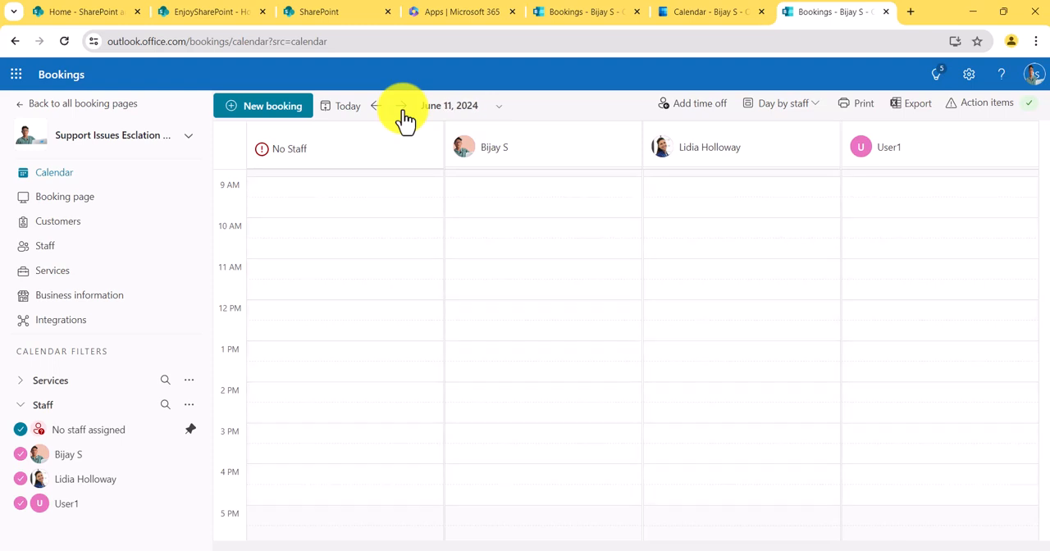
pyautogui.click(401, 106)
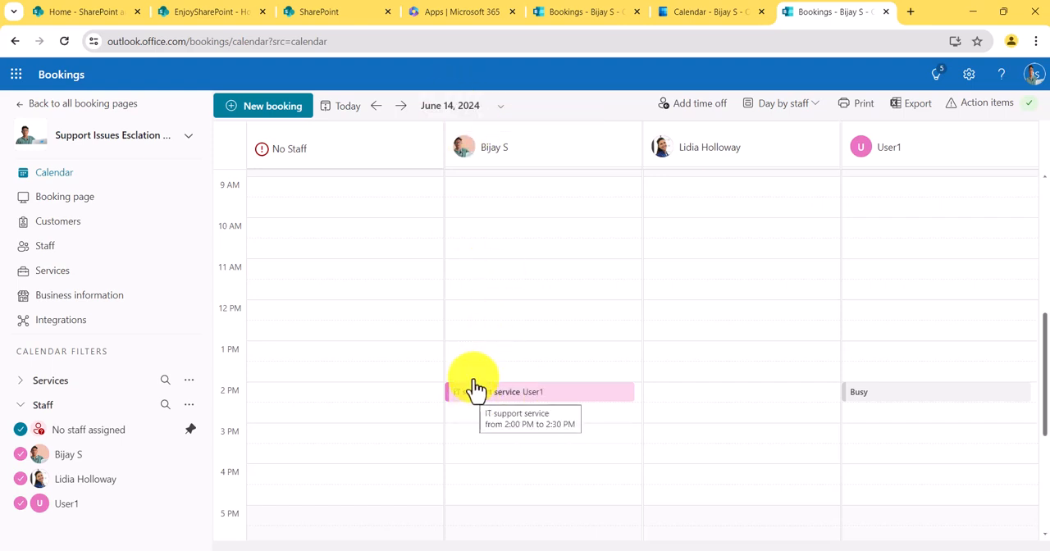
pyautogui.click(327, 115)
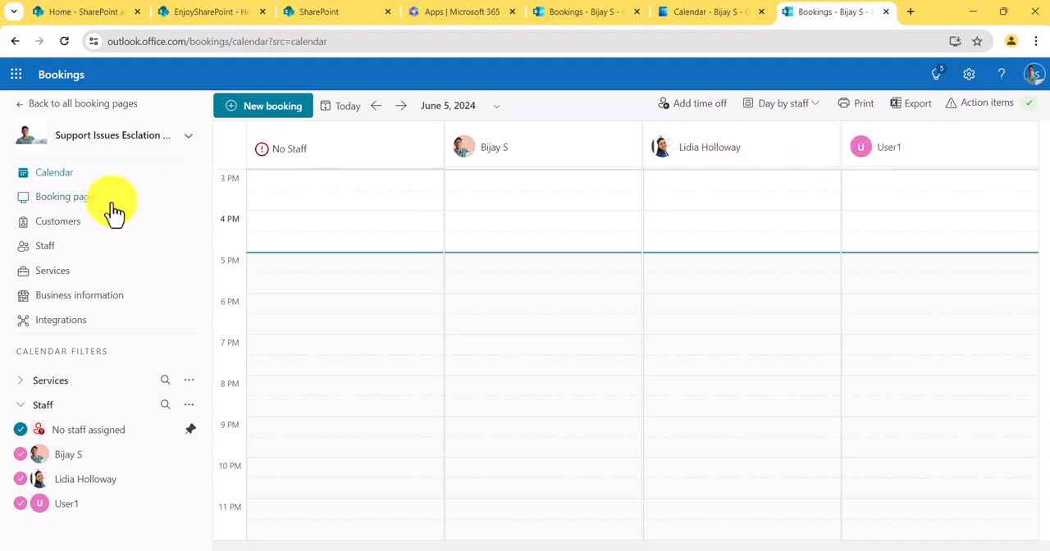
# - Open the shared booking page's settings and set its access to Available to anyone
pyautogui.click(87, 210)
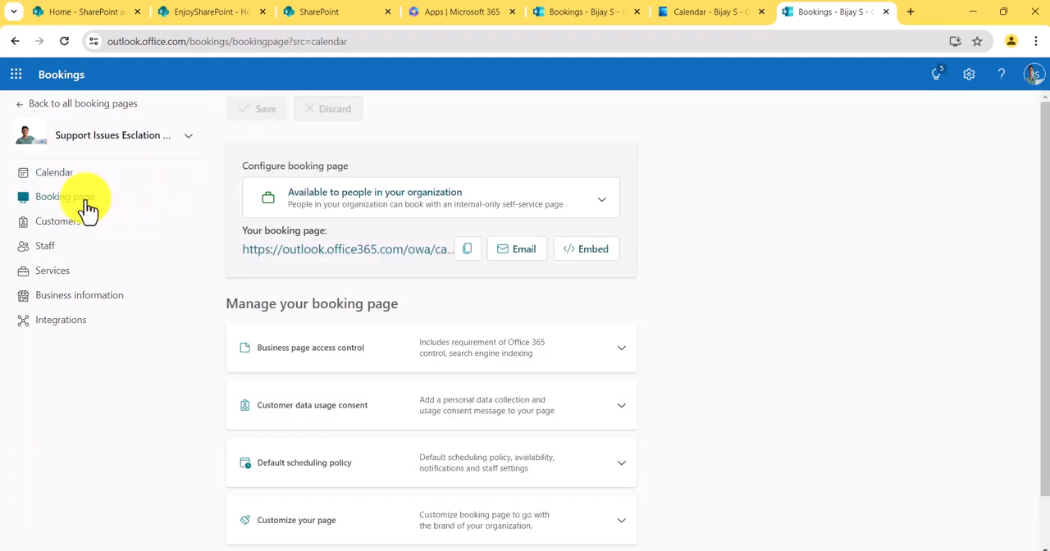
pyautogui.click(381, 209)
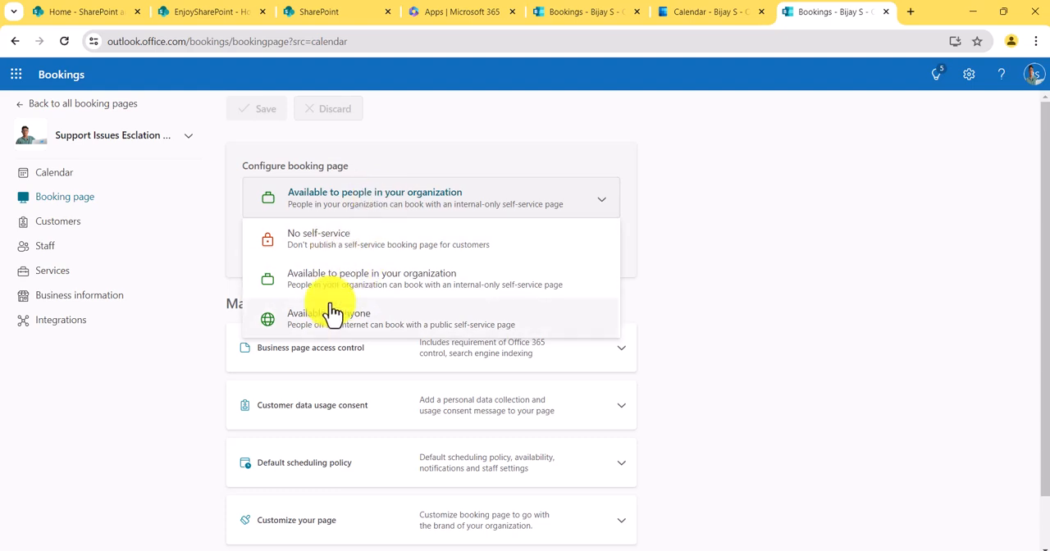
pyautogui.click(750, 251)
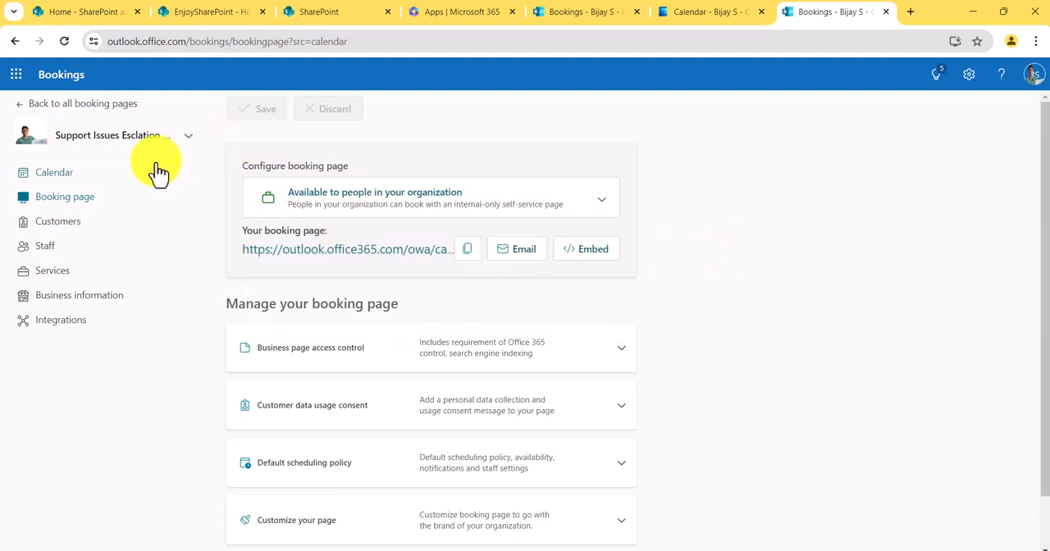
pyautogui.click(328, 199)
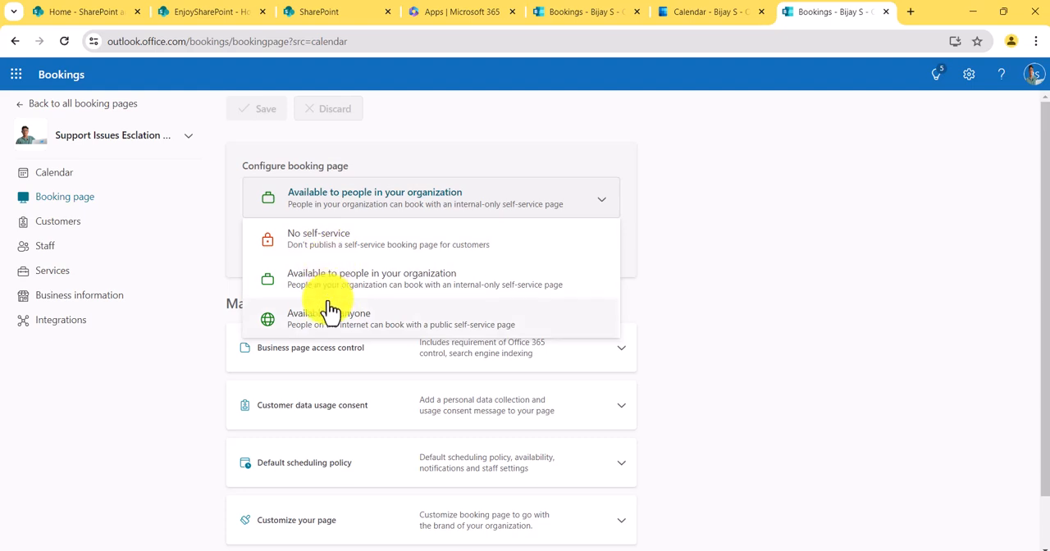
pyautogui.click(440, 332)
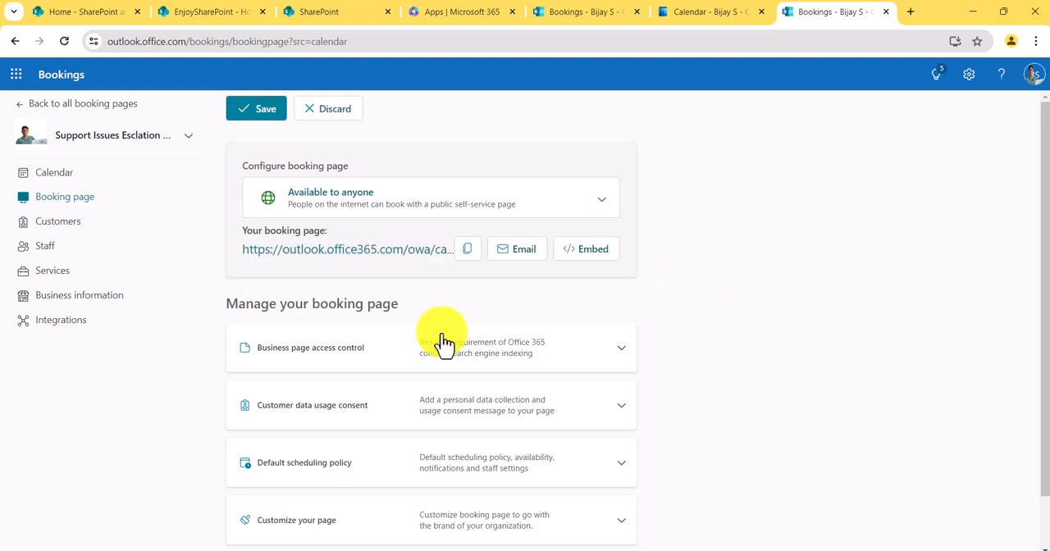
# - Examine the Business page access control options under Manage your booking page and collapse them
pyautogui.scroll(-1, 634, 315)
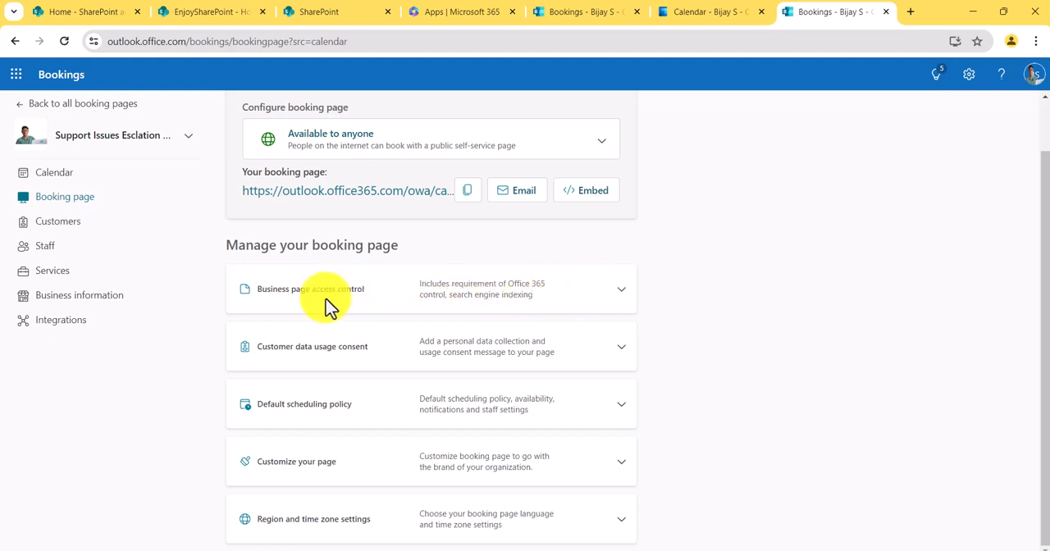
pyautogui.click(612, 294)
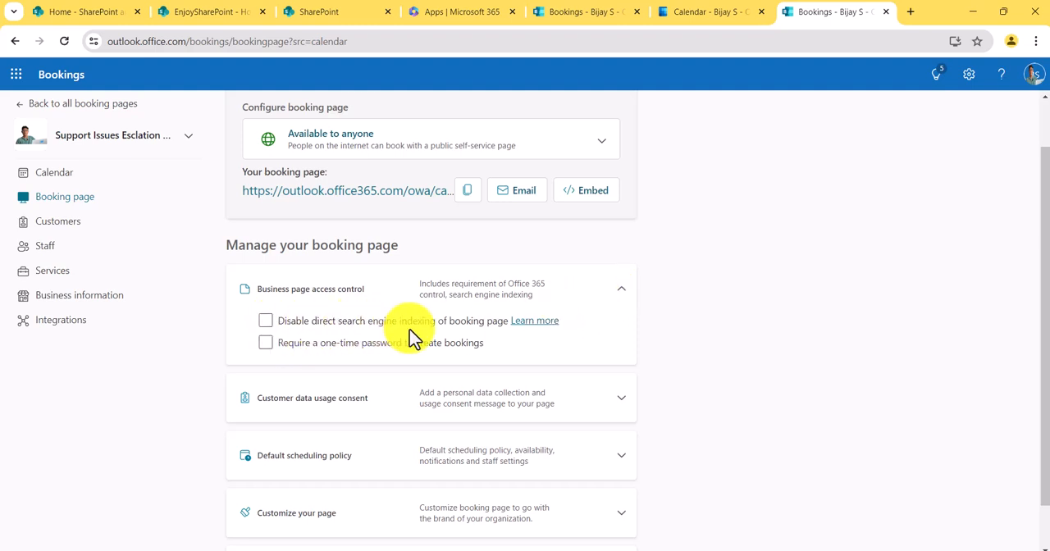
pyautogui.click(620, 294)
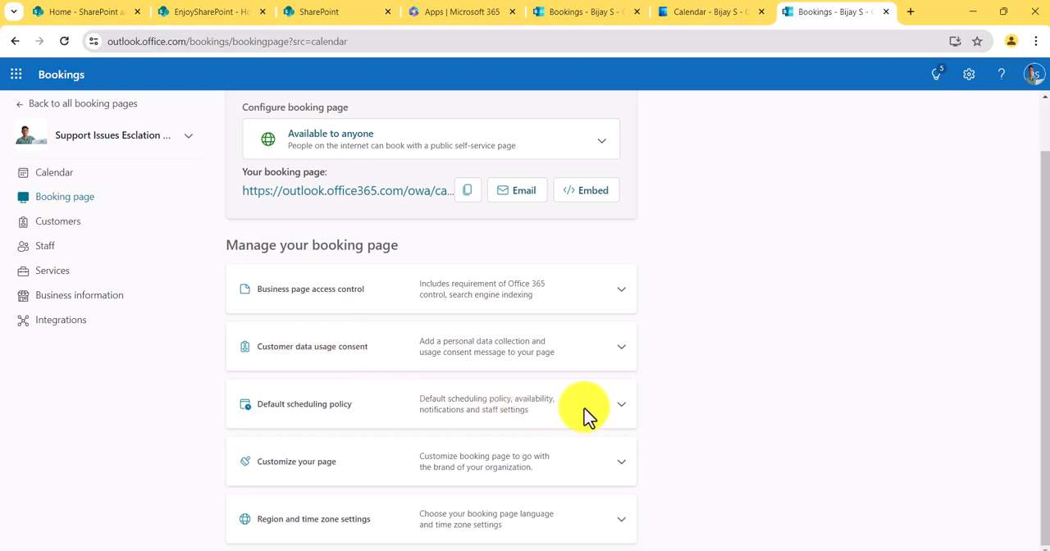
# - Review the Default scheduling policy's lead times, notifications, staff control and availability, and collapse the section
pyautogui.click(617, 417)
pyautogui.scroll(-3, 616, 416)
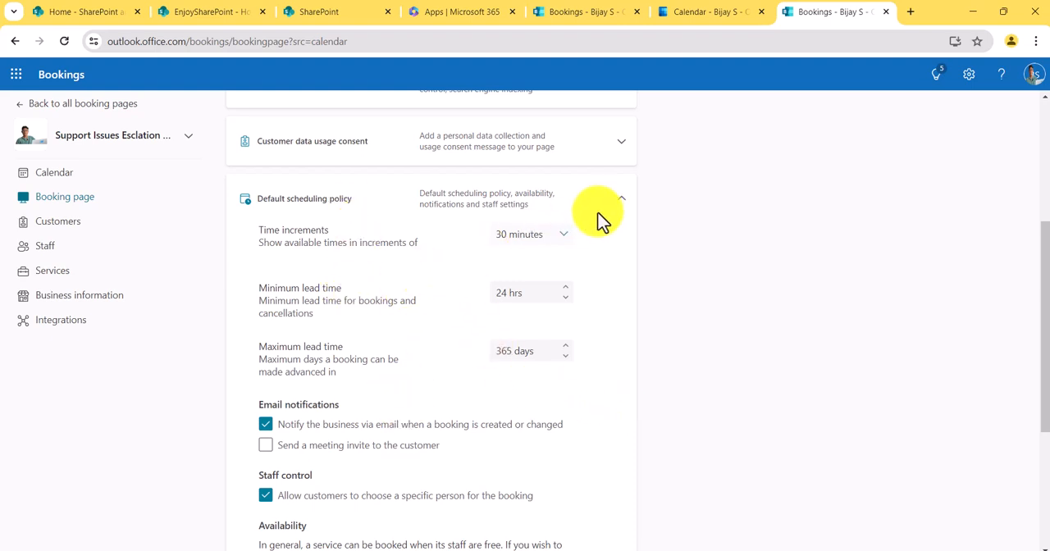
pyautogui.scroll(-3, 440, 352)
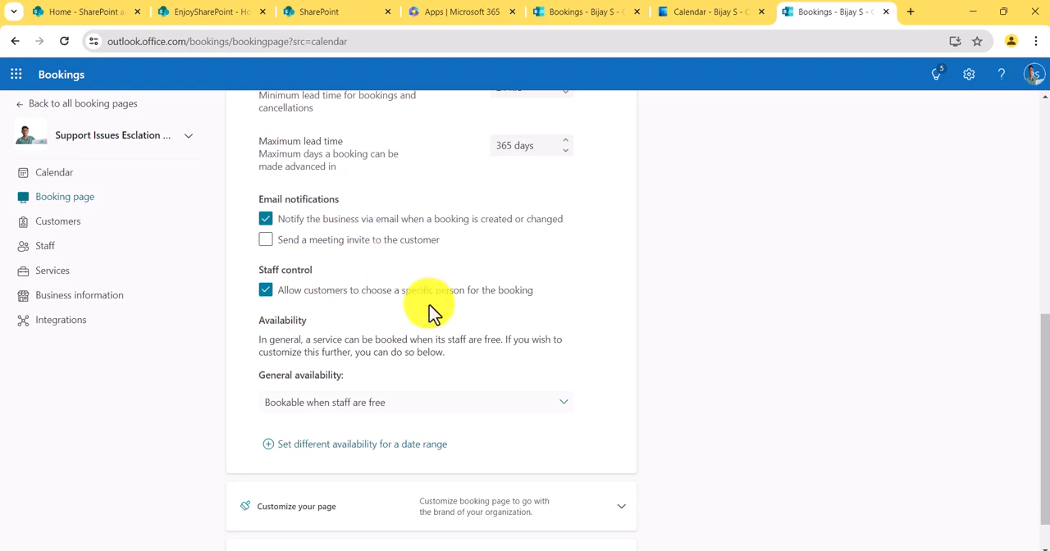
pyautogui.scroll(3, 451, 296)
pyautogui.click(620, 205)
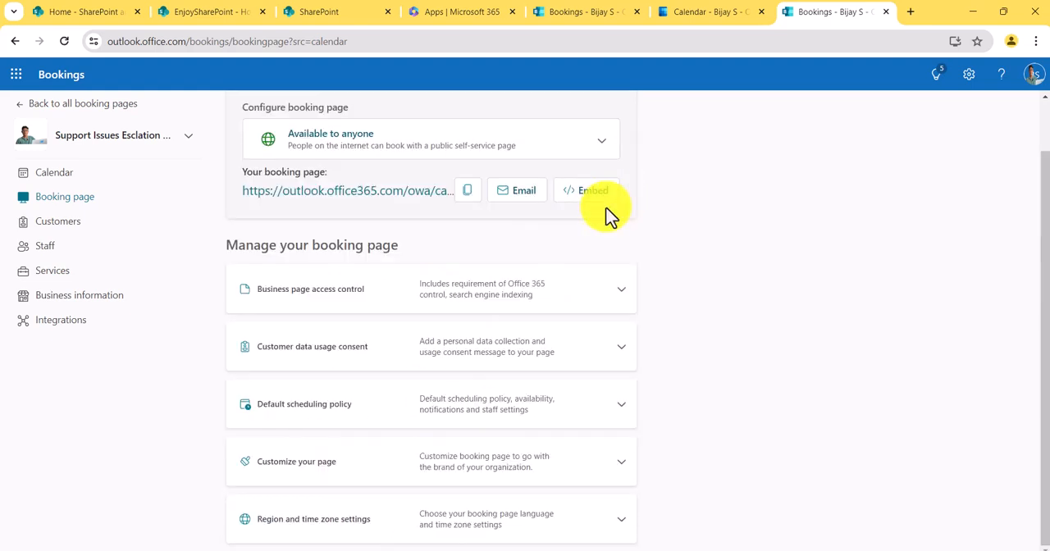
# - Under Customize your page, set the booking page's color theme to green and collapse the section
pyautogui.click(621, 467)
pyautogui.scroll(-1, 621, 468)
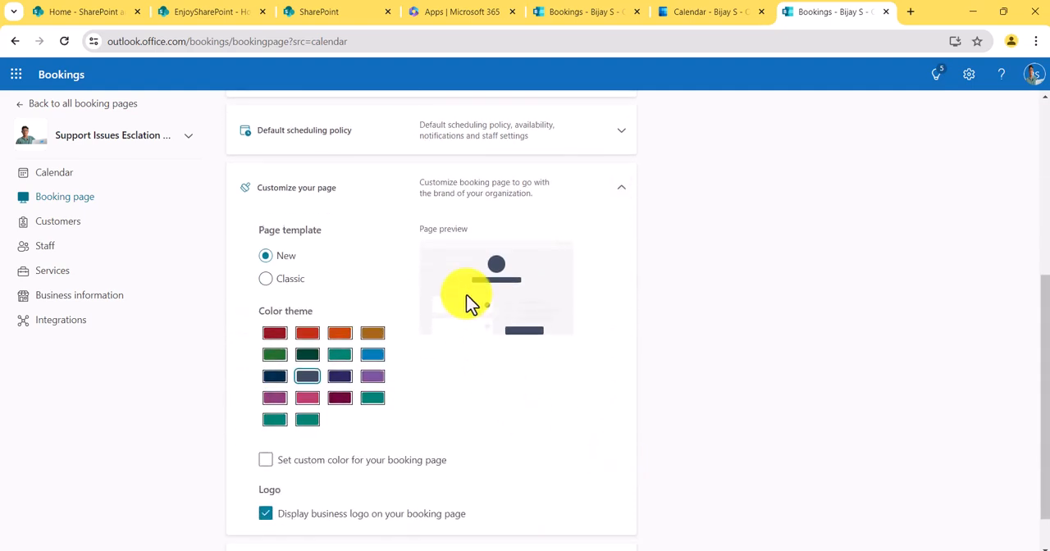
pyautogui.scroll(-1, 302, 344)
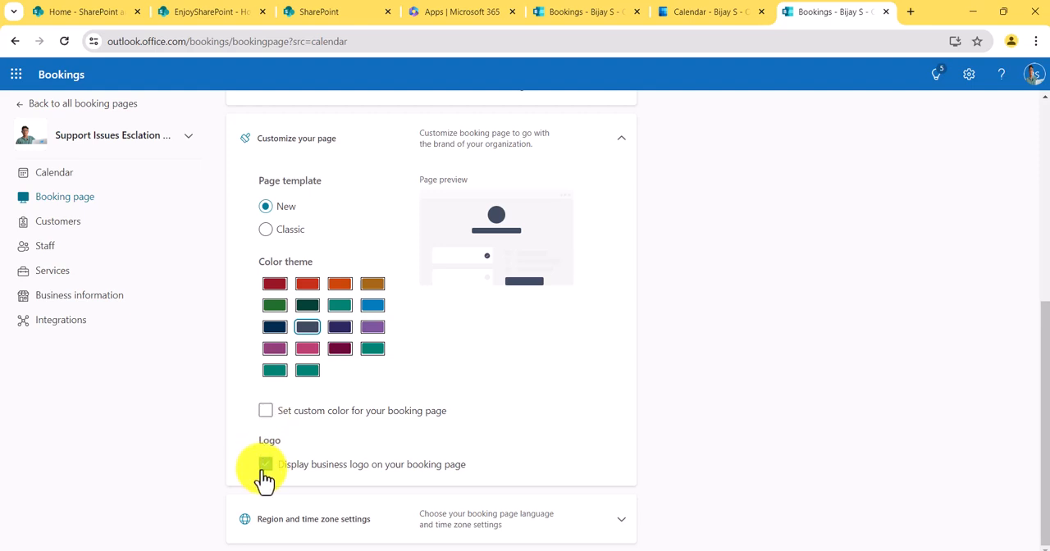
pyautogui.click(275, 307)
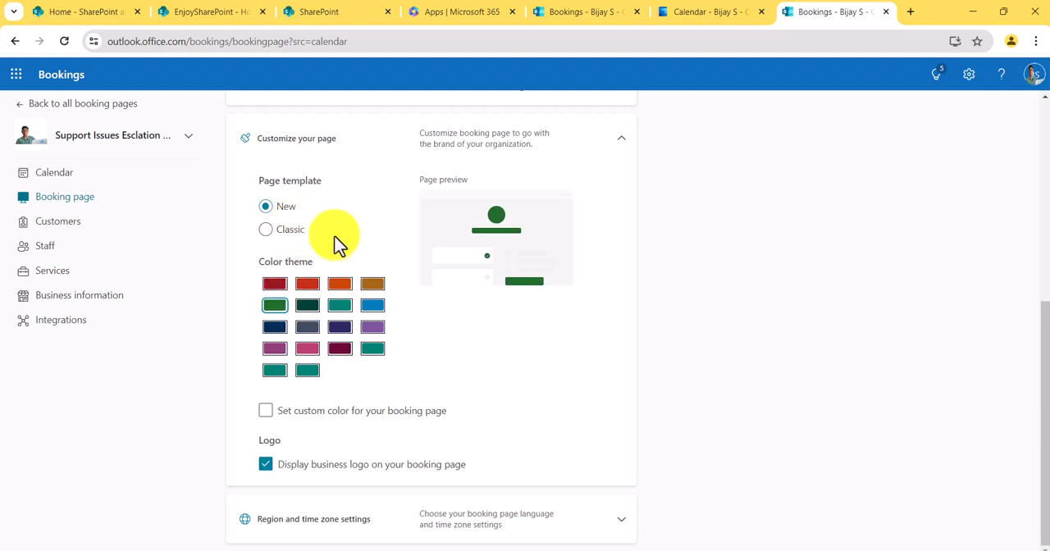
pyautogui.scroll(2, 356, 281)
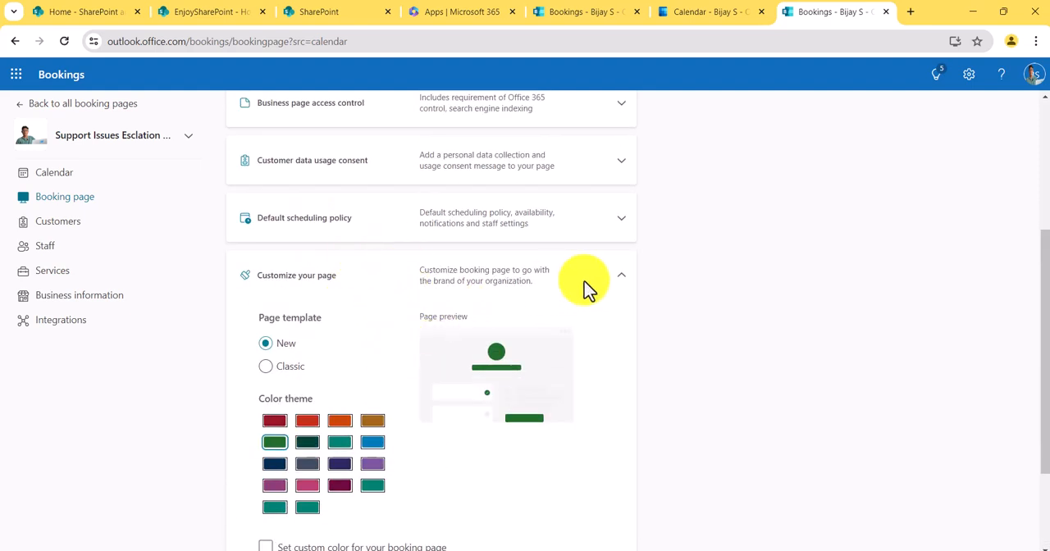
pyautogui.click(621, 276)
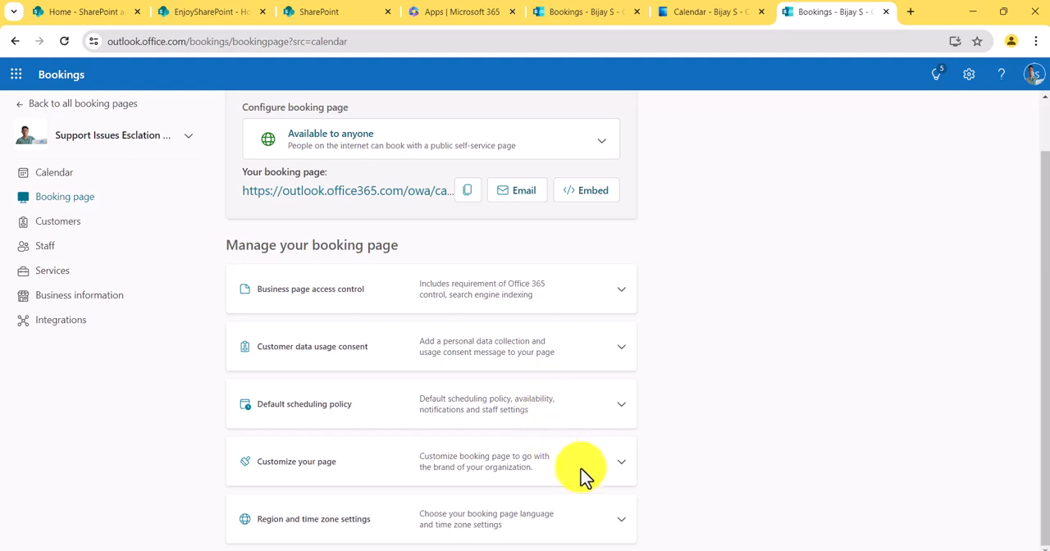
# - Review the Region and time zone settings, collapse them, and save the booking page changes
pyautogui.click(619, 524)
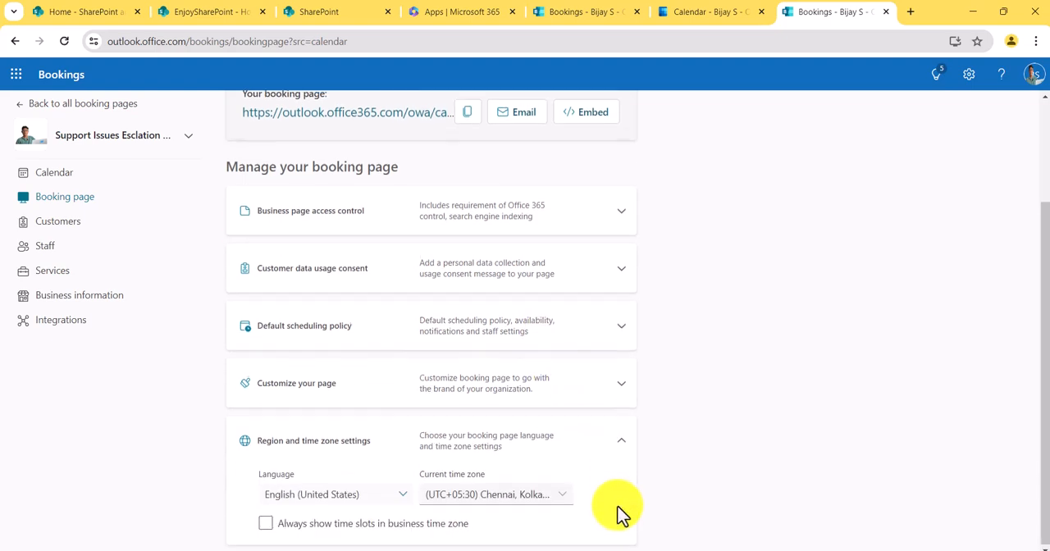
pyautogui.click(616, 445)
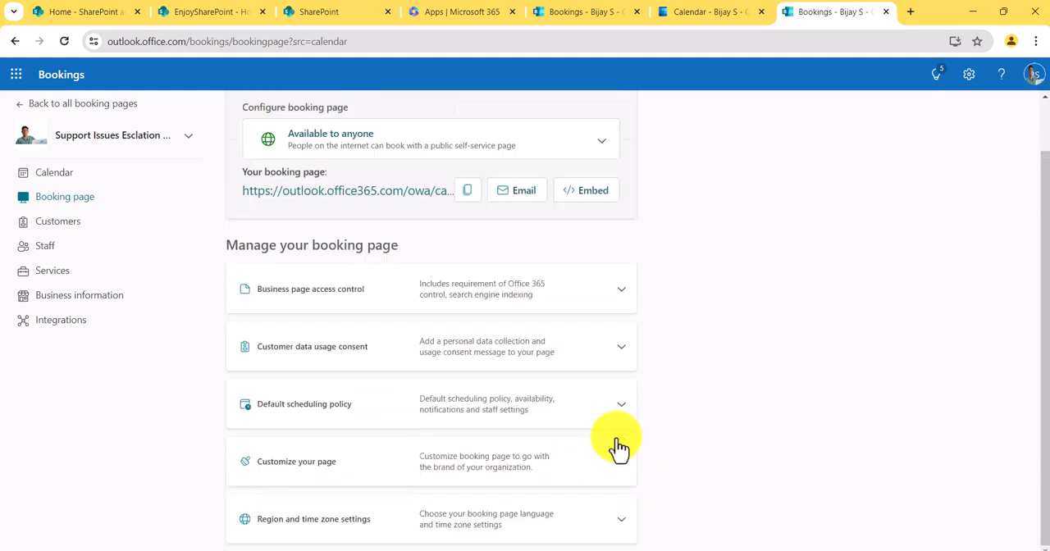
pyautogui.scroll(1, 508, 336)
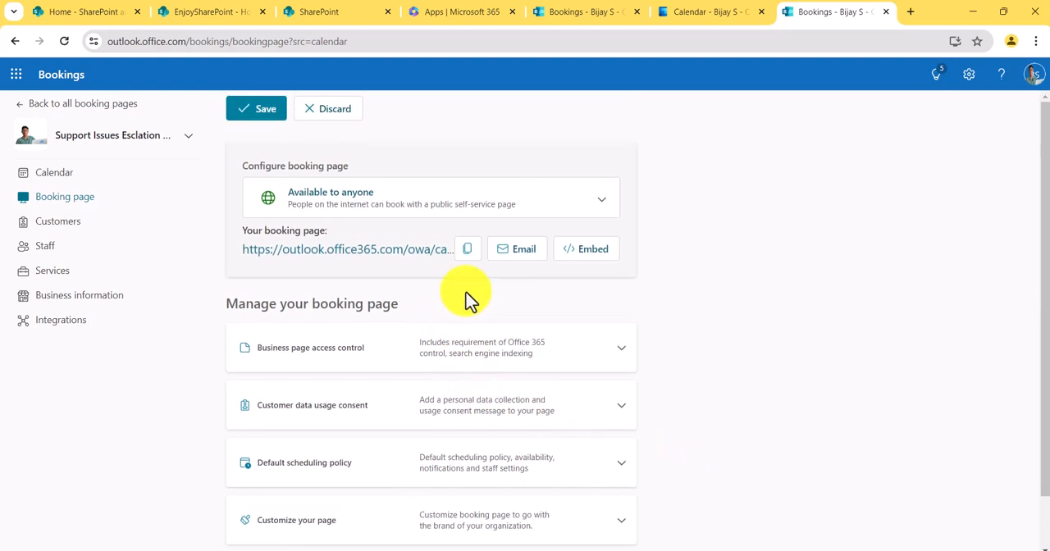
pyautogui.click(264, 115)
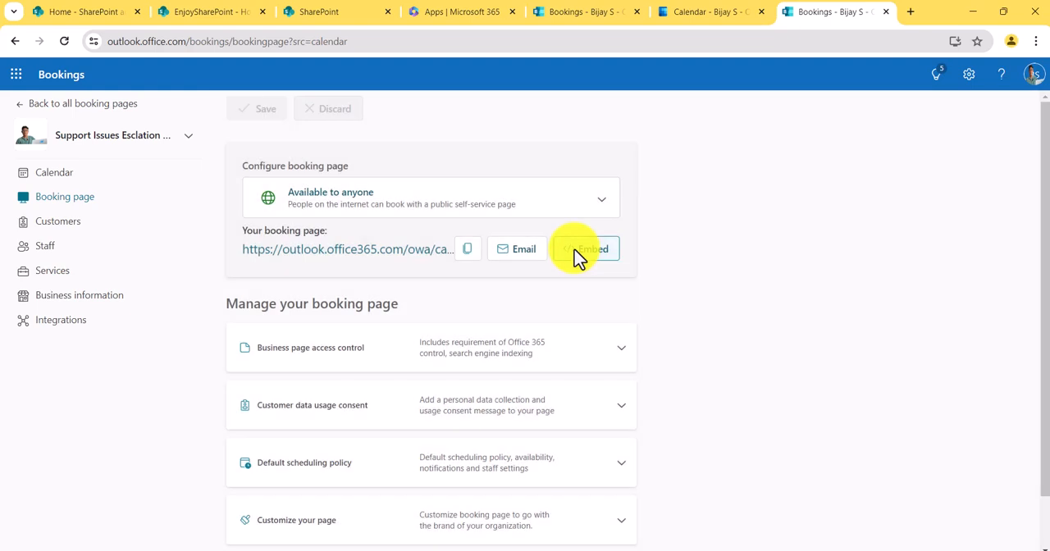
# - View the booking page's embed code in both Link and IFrame form, and close the embed options
pyautogui.click(585, 264)
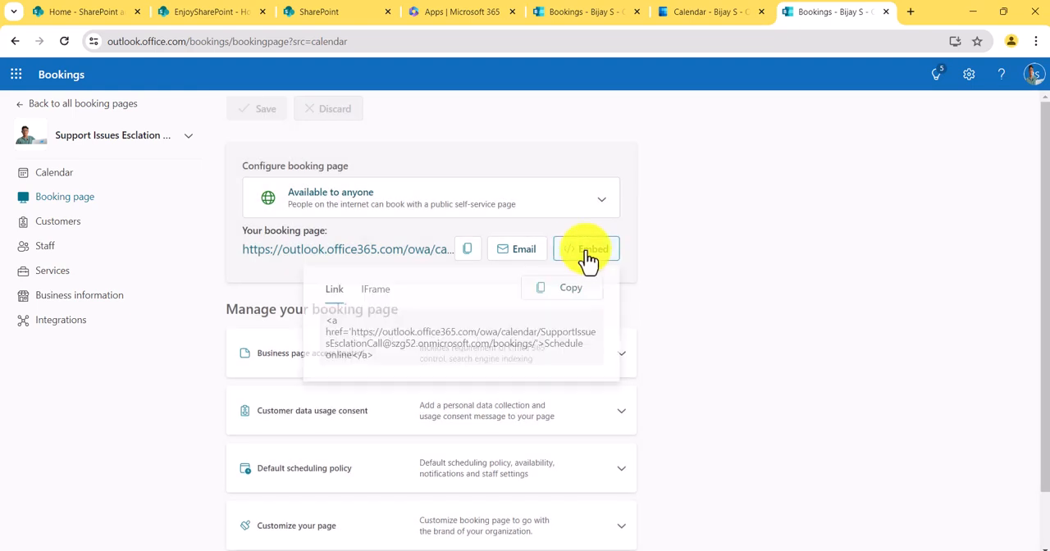
pyautogui.click(377, 297)
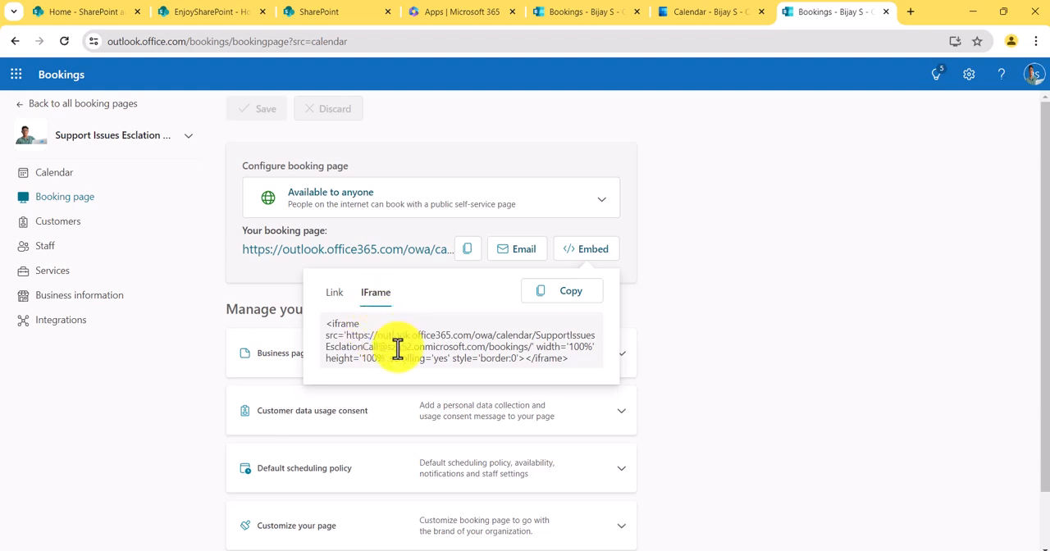
pyautogui.click(329, 297)
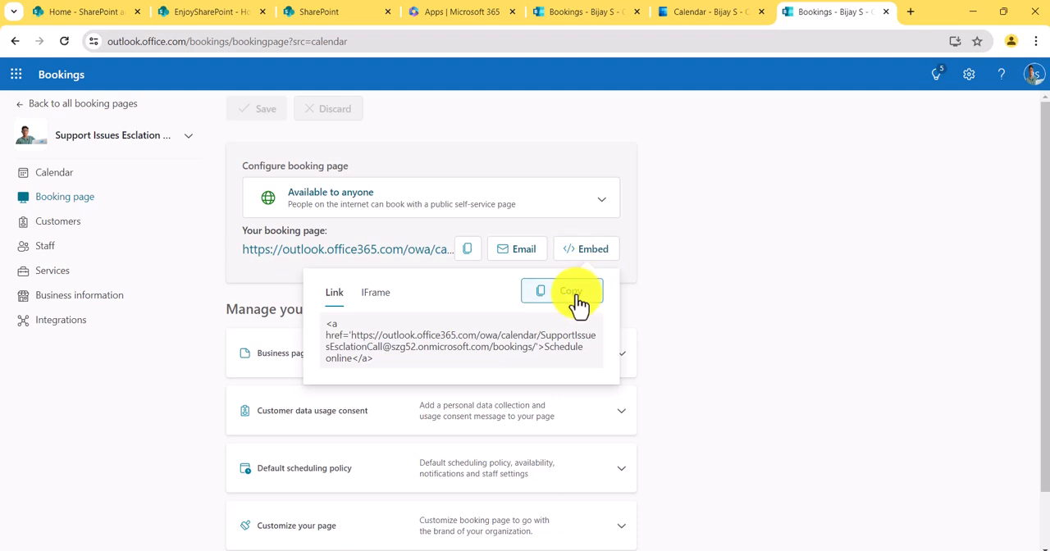
pyautogui.click(701, 300)
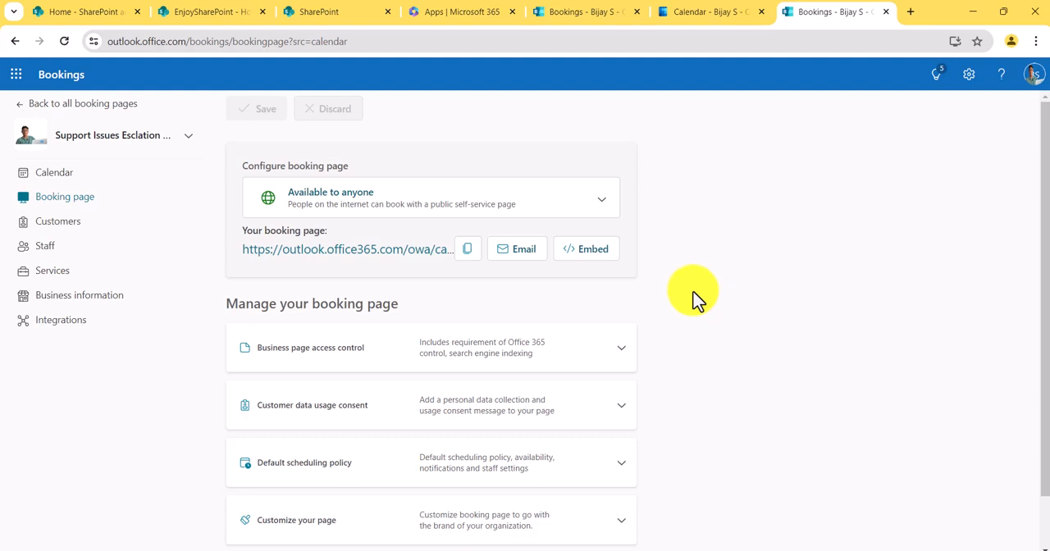
# - Examine the existing customer's details and the fields of the Add customer form, discarding the blank form
pyautogui.click(82, 224)
pyautogui.click(328, 202)
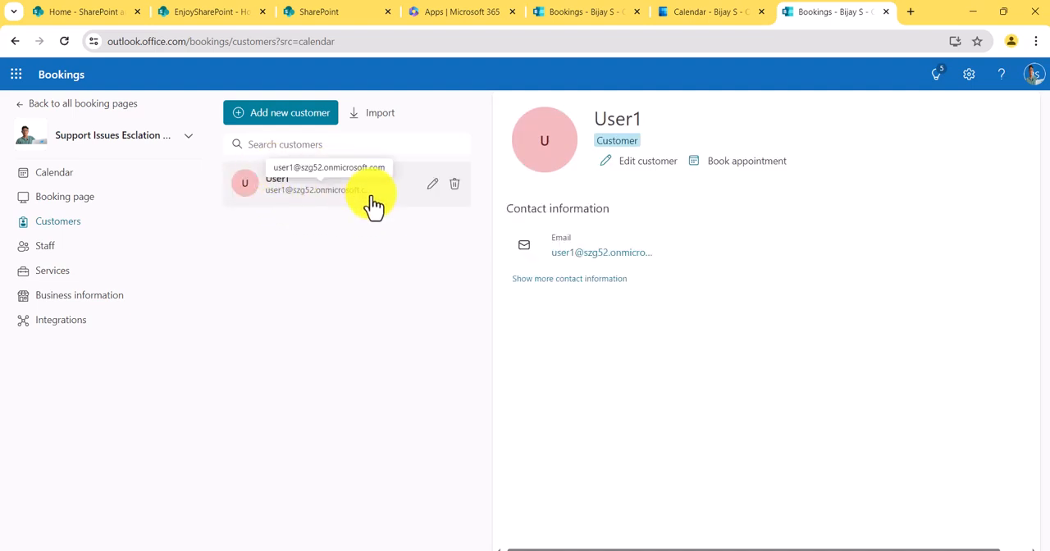
pyautogui.click(318, 120)
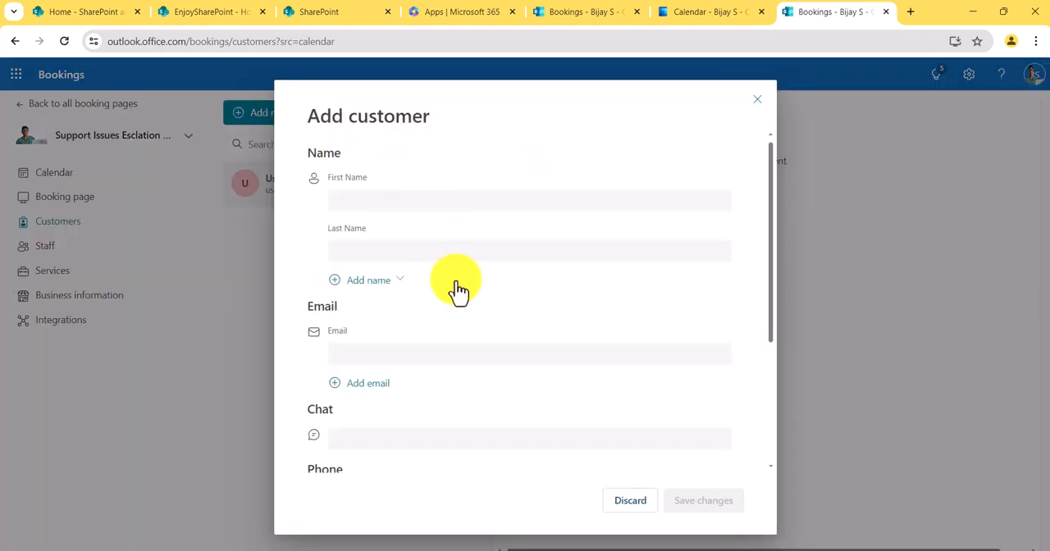
pyautogui.scroll(-3, 422, 277)
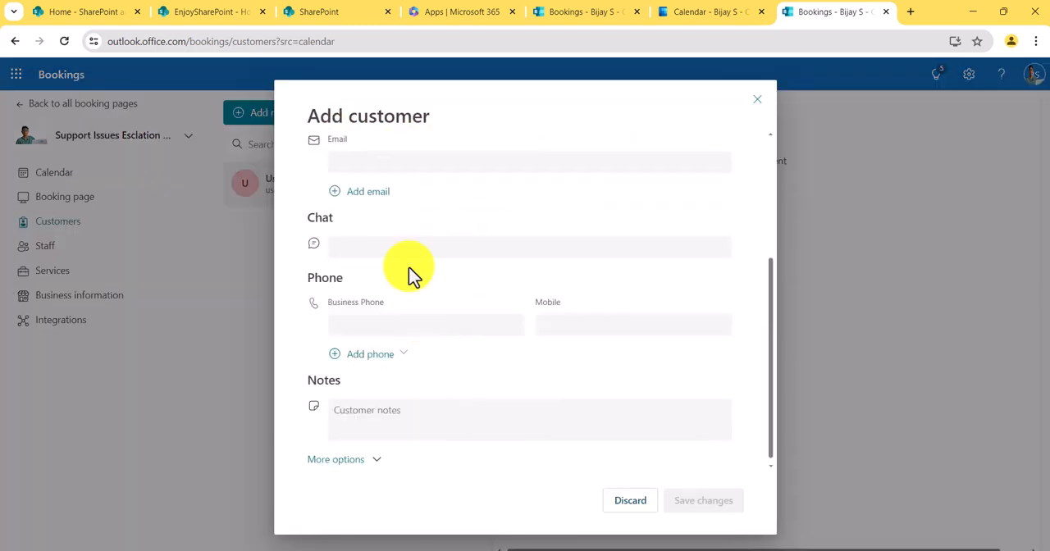
pyautogui.click(635, 502)
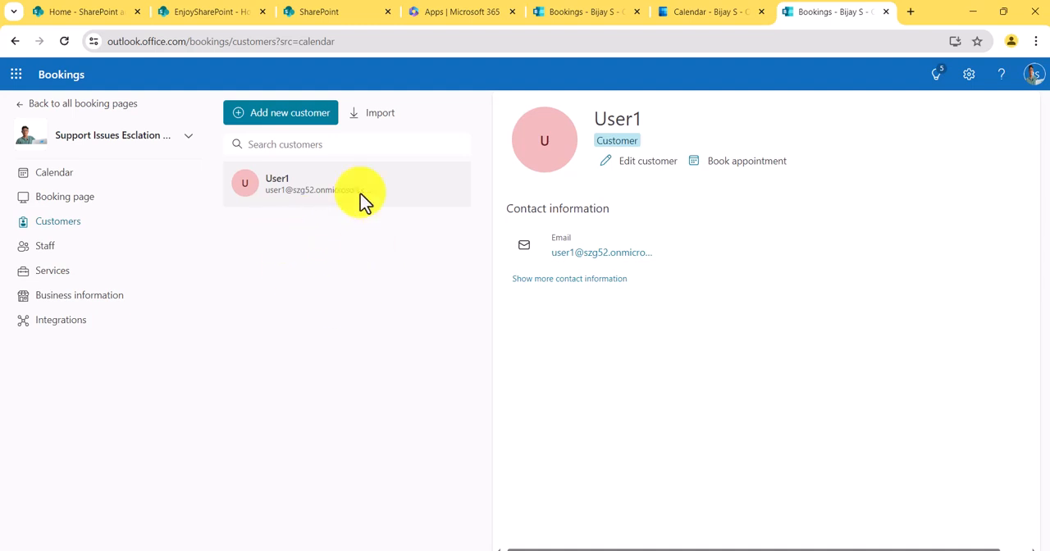
# - Review the administrator's and the Product Manager's staff profiles, including appointments, contact information and membership status
pyautogui.click(69, 257)
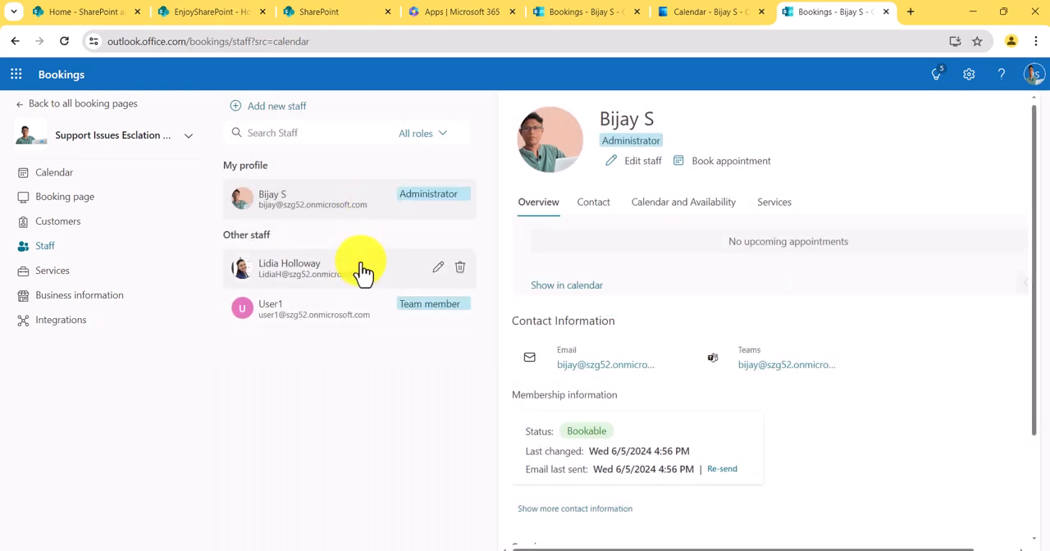
pyautogui.scroll(-3, 754, 335)
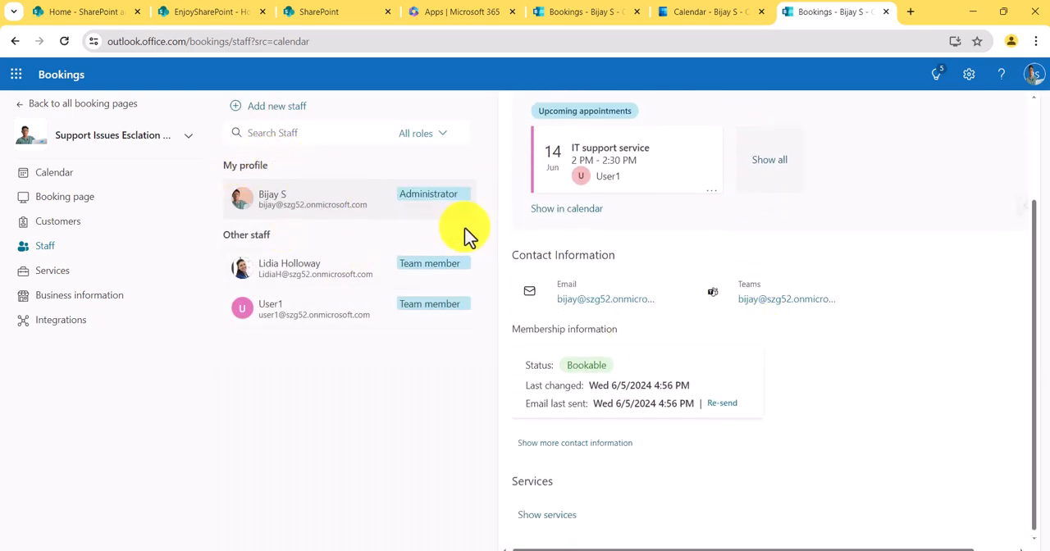
pyautogui.click(361, 272)
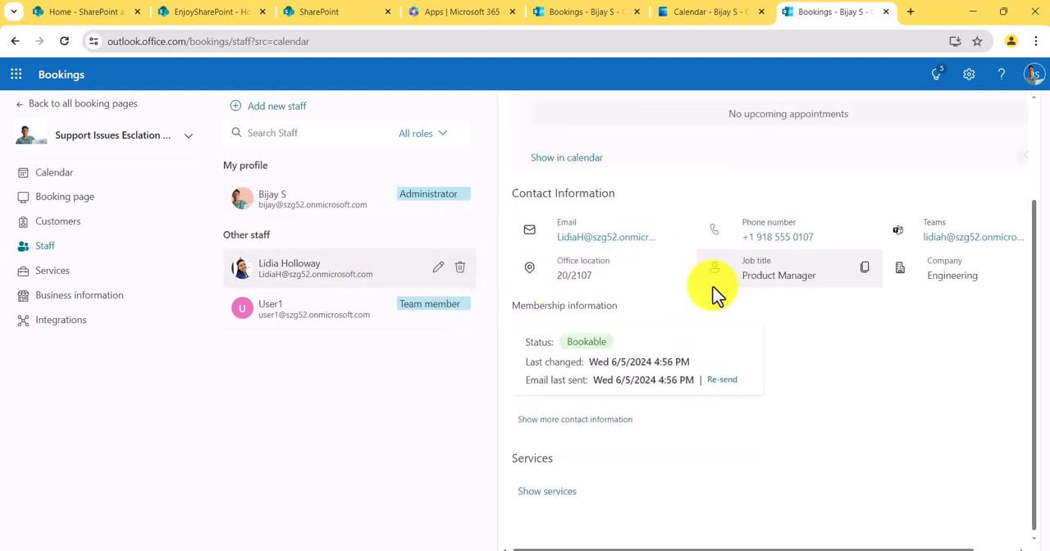
pyautogui.scroll(2, 712, 311)
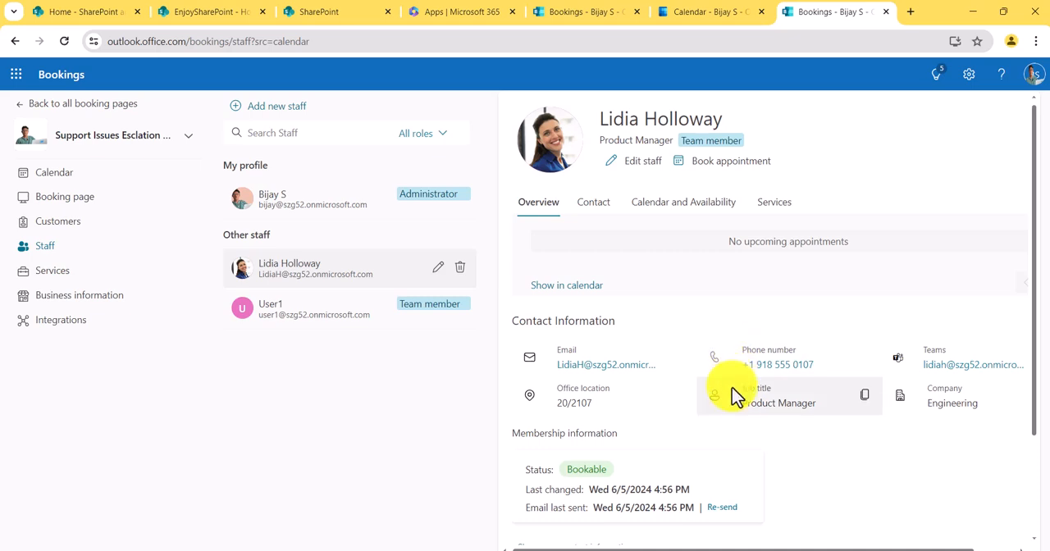
pyautogui.scroll(-2, 730, 299)
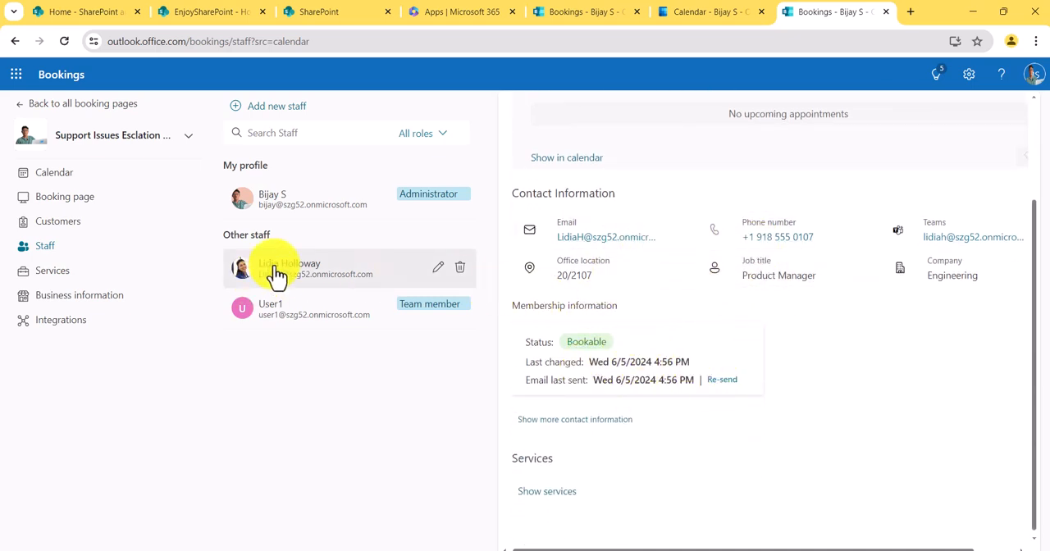
# - Open the Services list and review the IT support service's appointments and service details
pyautogui.click(59, 272)
pyautogui.click(323, 197)
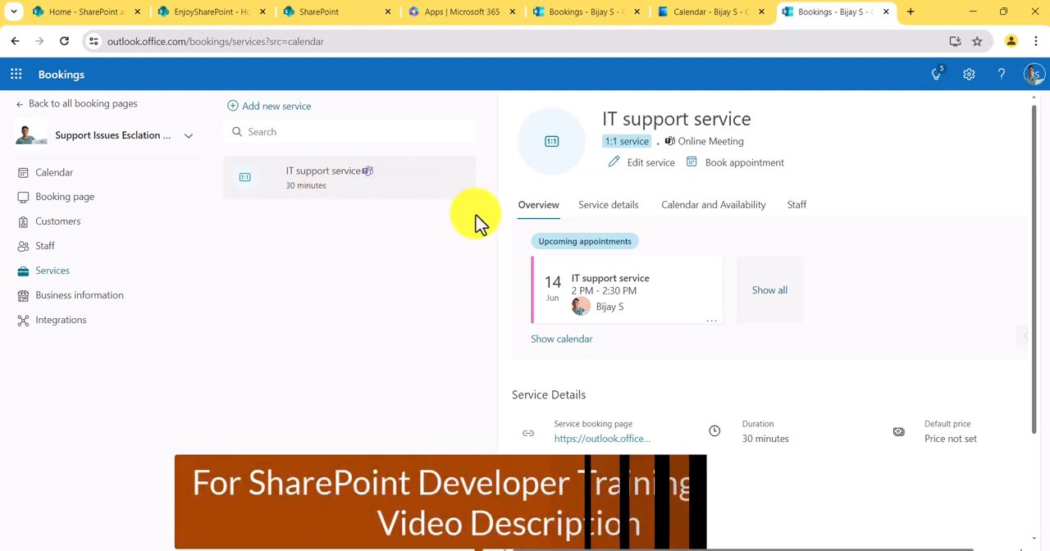
pyautogui.scroll(-2, 654, 347)
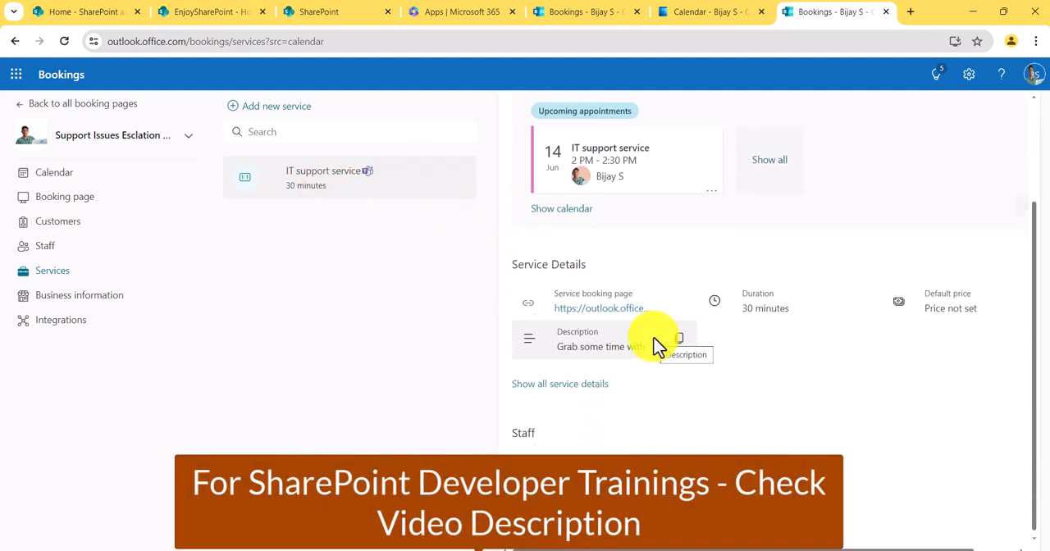
pyautogui.scroll(2, 653, 347)
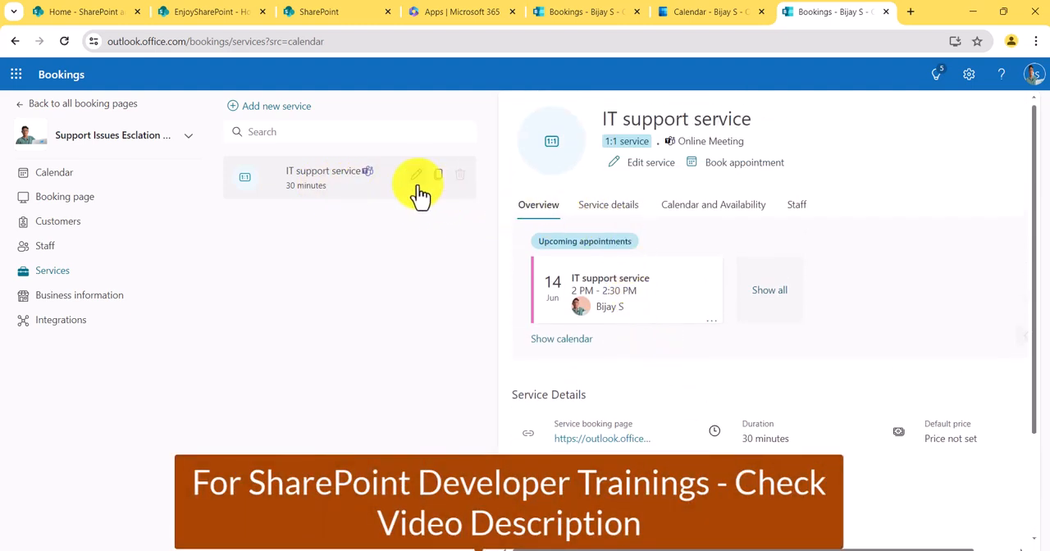
# - Edit the IT support service to use Hourly pricing at $100, keeping online meeting enabled, and save the changes
pyautogui.click(417, 176)
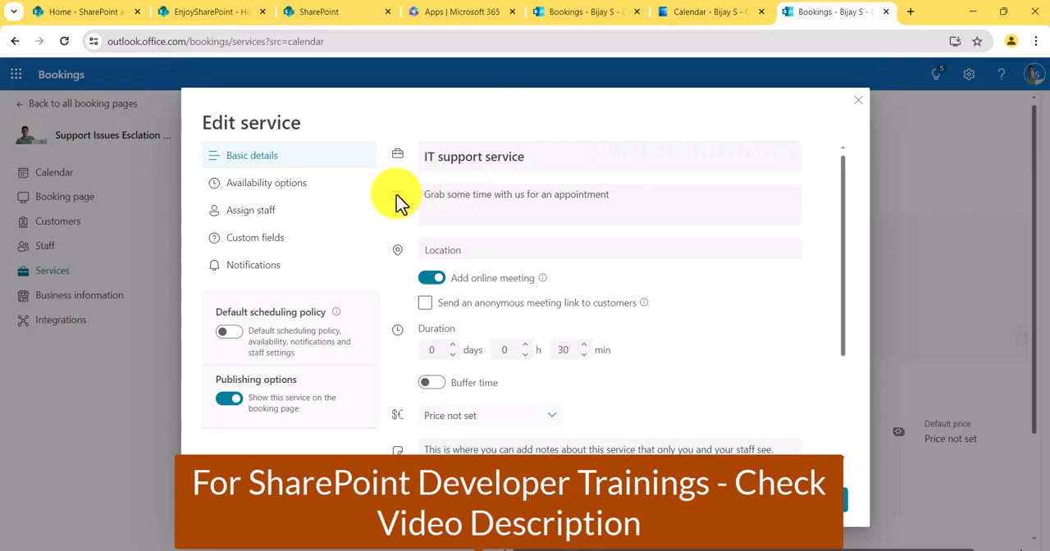
pyautogui.click(430, 279)
pyautogui.click(430, 279)
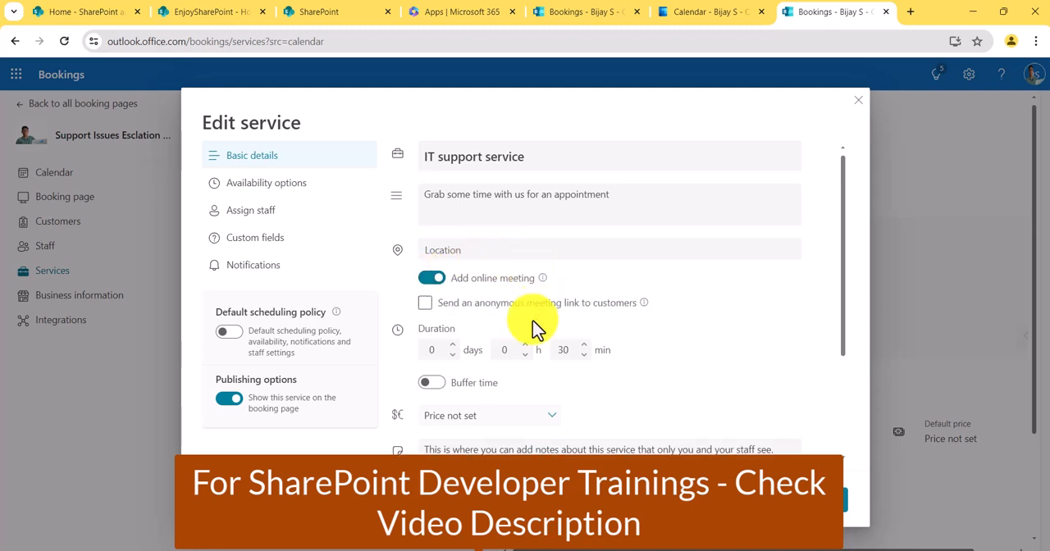
pyautogui.scroll(-2, 603, 297)
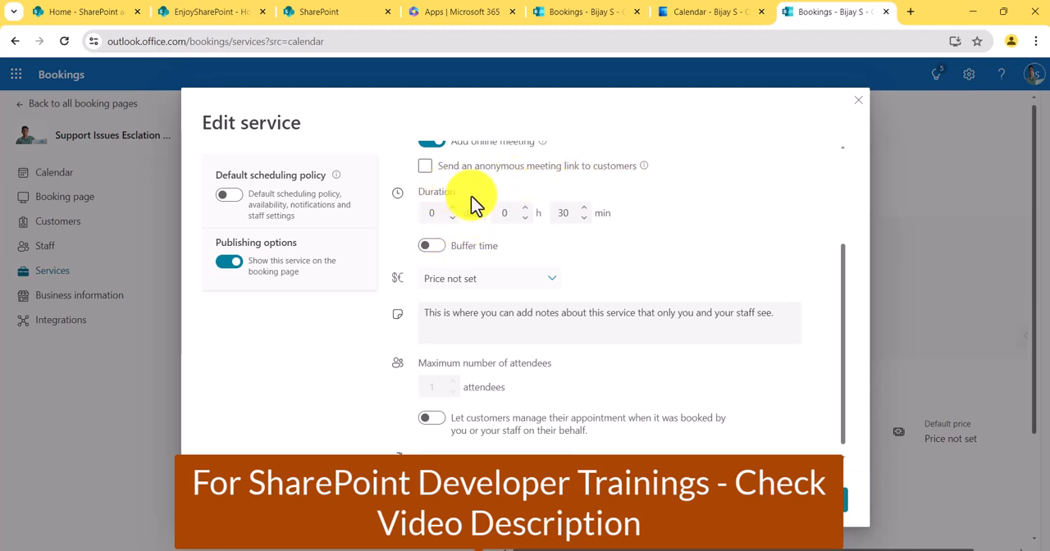
pyautogui.click(485, 289)
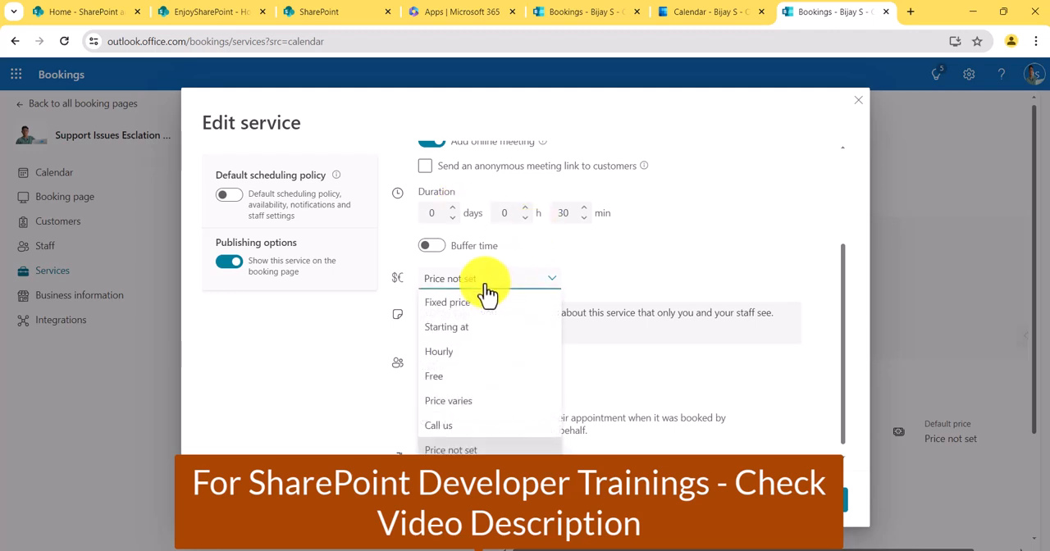
pyautogui.click(468, 352)
pyautogui.click(614, 281)
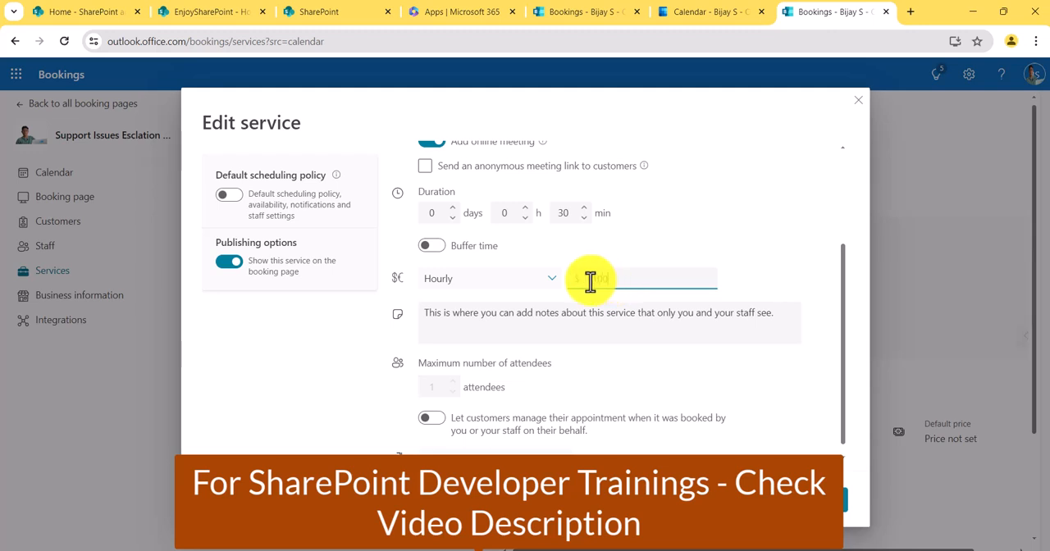
pyautogui.click(508, 312)
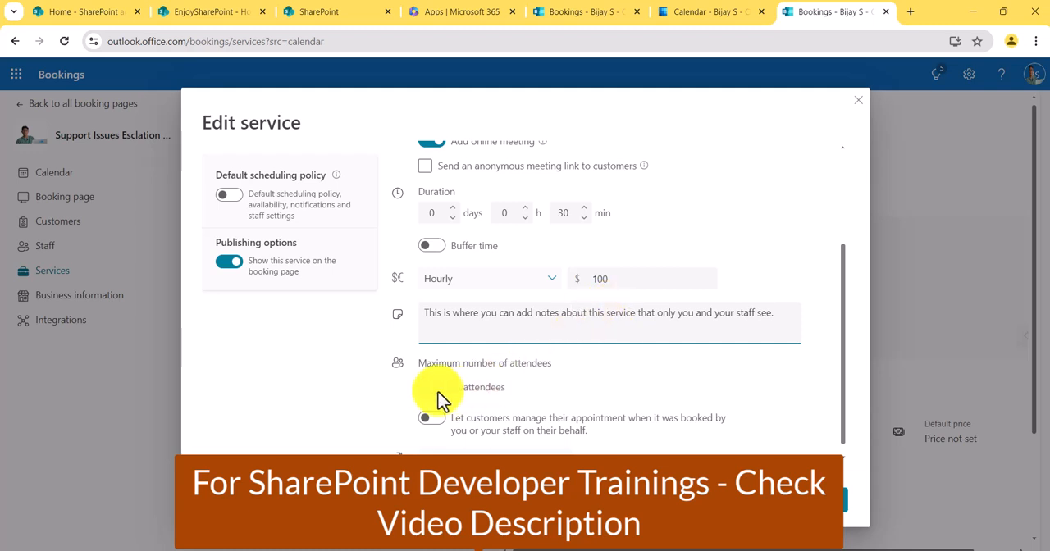
pyautogui.scroll(-1, 437, 393)
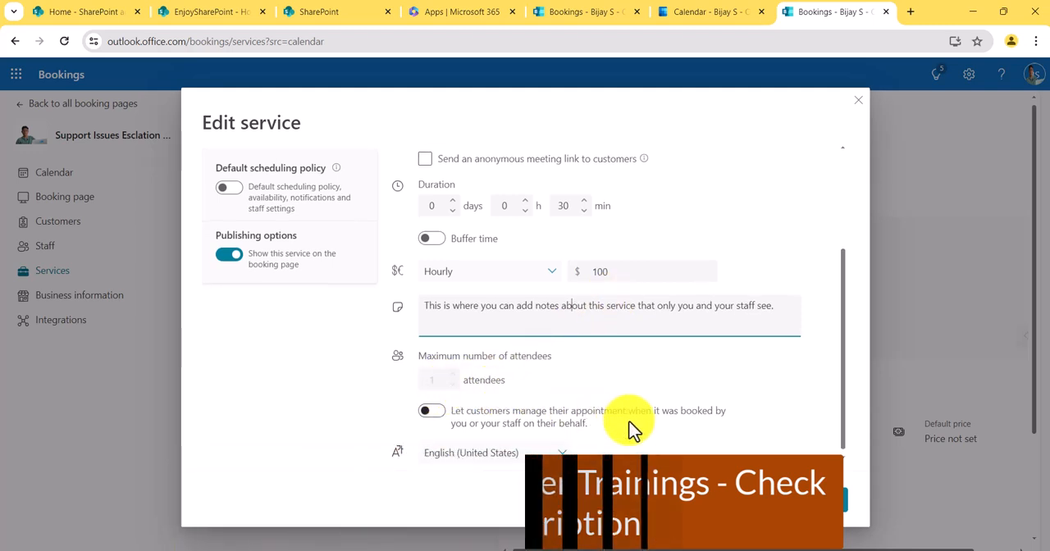
pyautogui.click(832, 509)
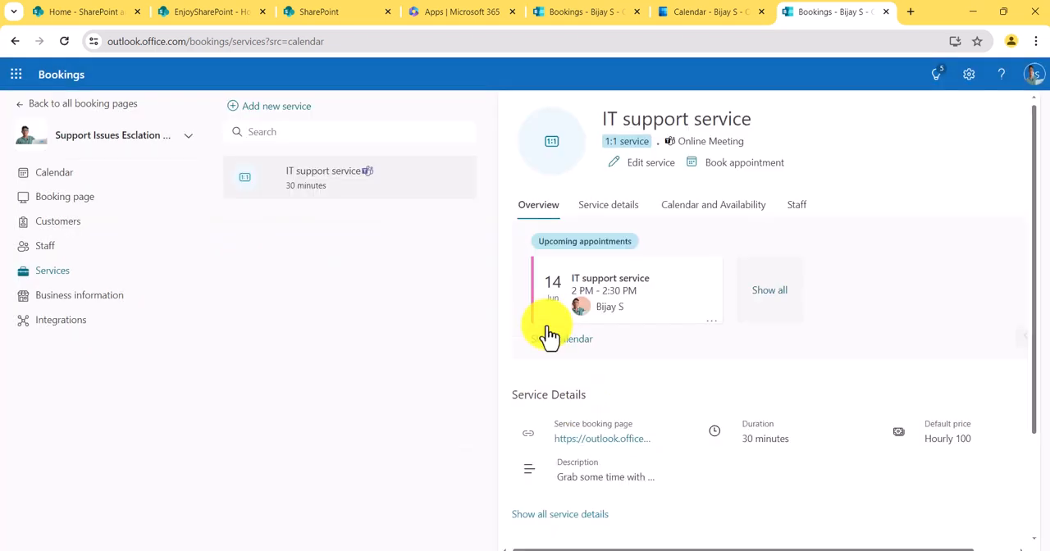
# - Open the IT support service for editing and review its scheduling policy and weekly availability hours
pyautogui.click(414, 185)
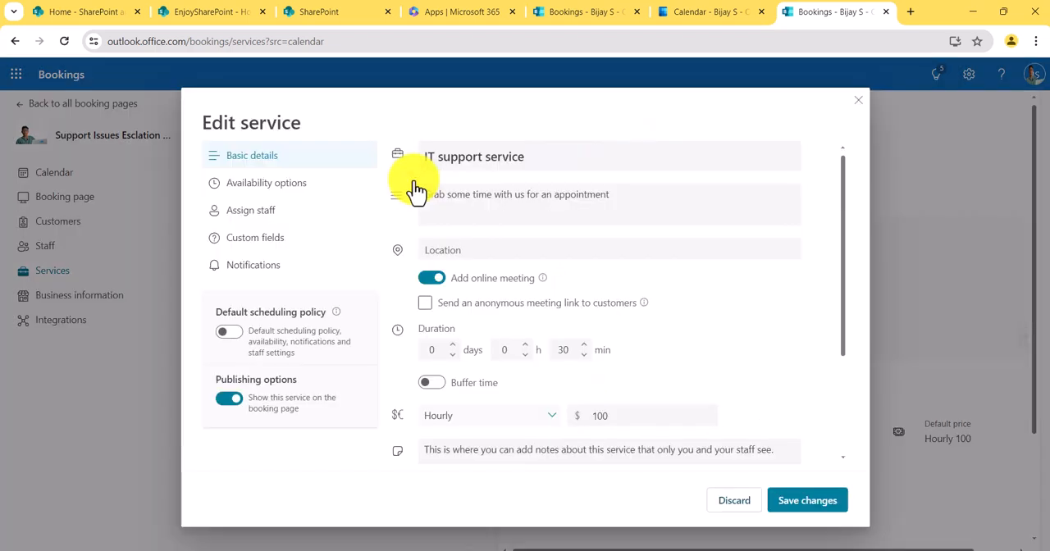
pyautogui.click(283, 199)
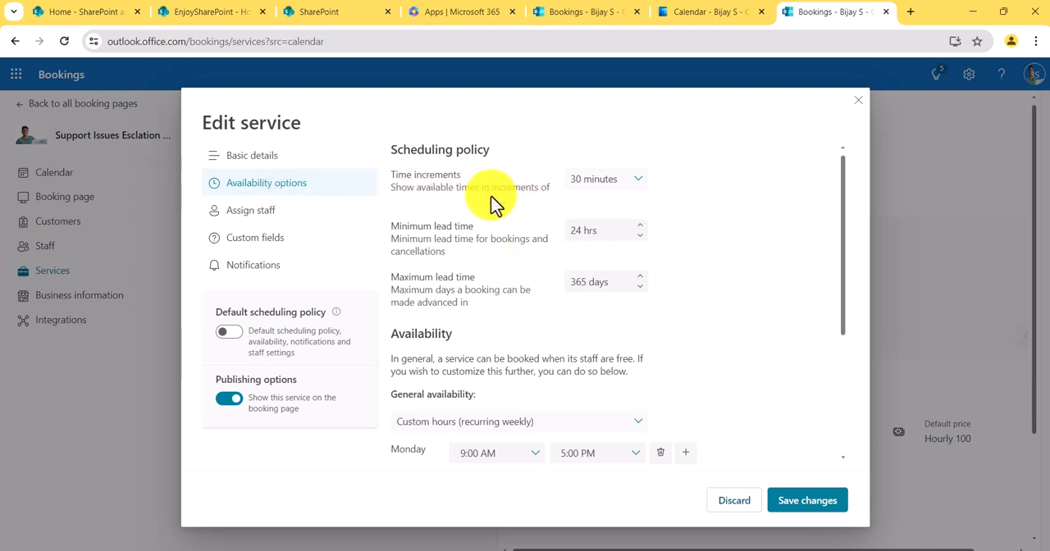
pyautogui.scroll(-3, 508, 263)
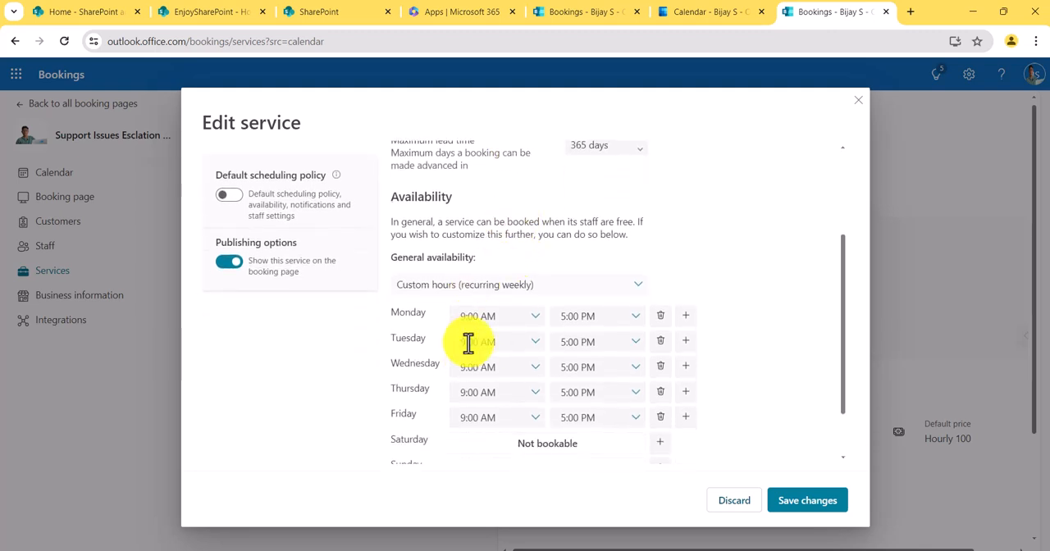
pyautogui.scroll(-2, 497, 305)
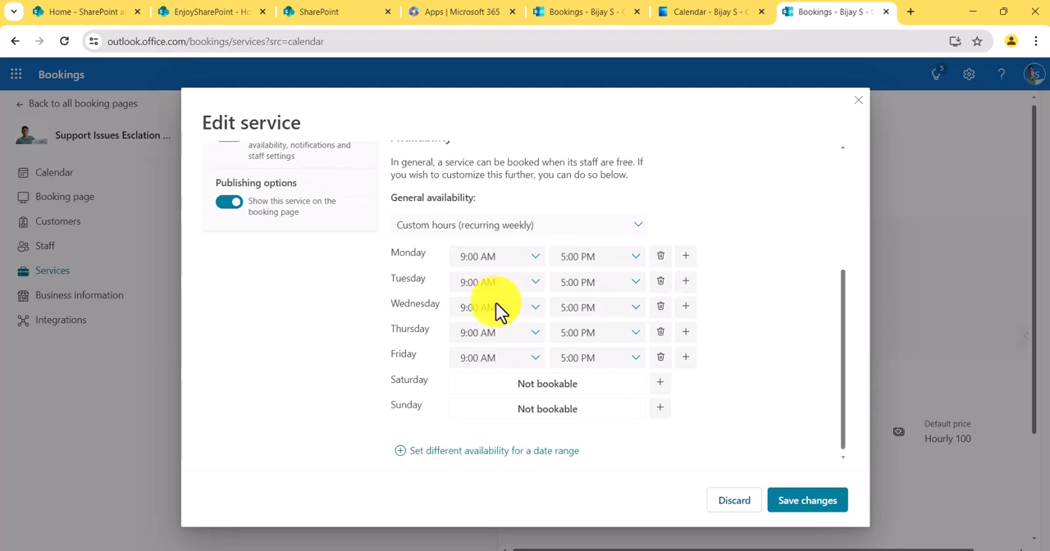
pyautogui.scroll(5, 495, 302)
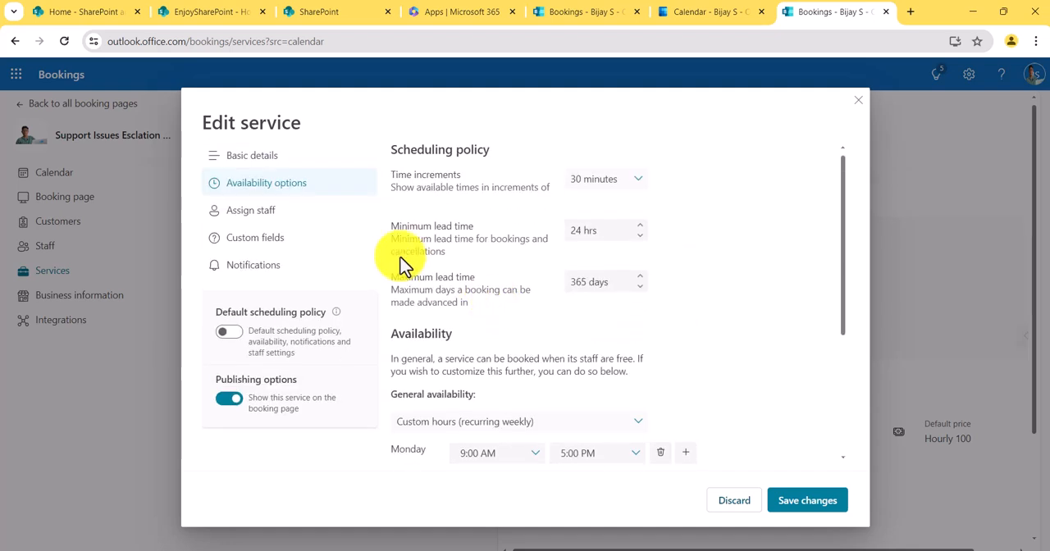
# - Examine the service's staff assignment options, switching customers' choice of a particular staff member off and back on
pyautogui.click(258, 210)
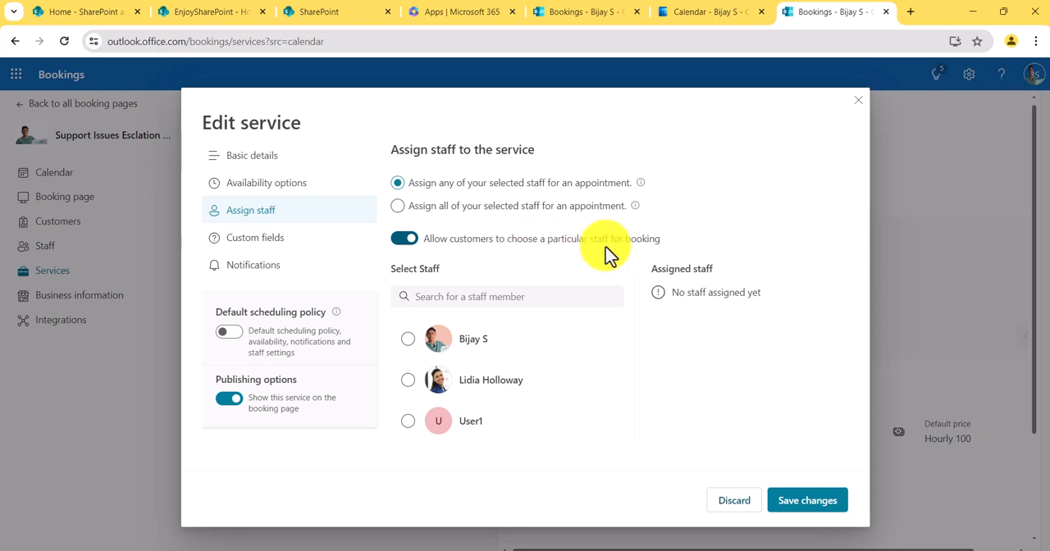
pyautogui.click(405, 243)
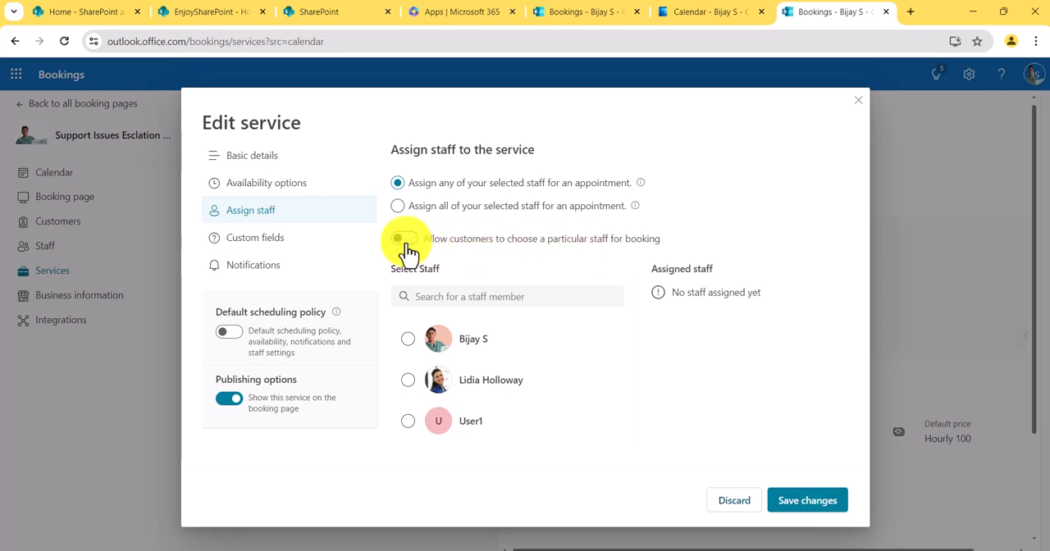
pyautogui.click(405, 243)
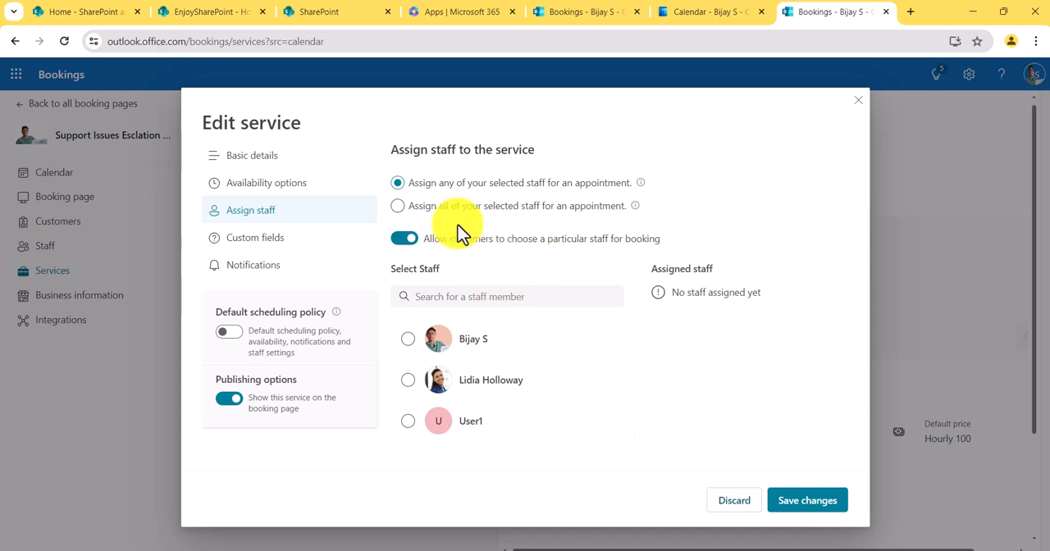
# - Start a custom field for the service, try the Dropdown question type, and discard the field
pyautogui.click(256, 243)
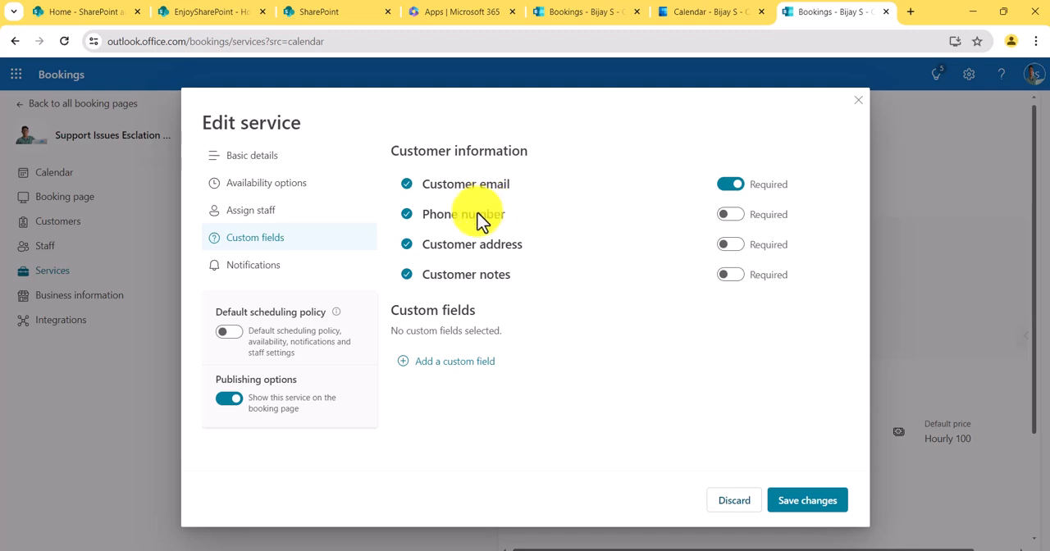
pyautogui.click(420, 364)
pyautogui.scroll(-1, 443, 410)
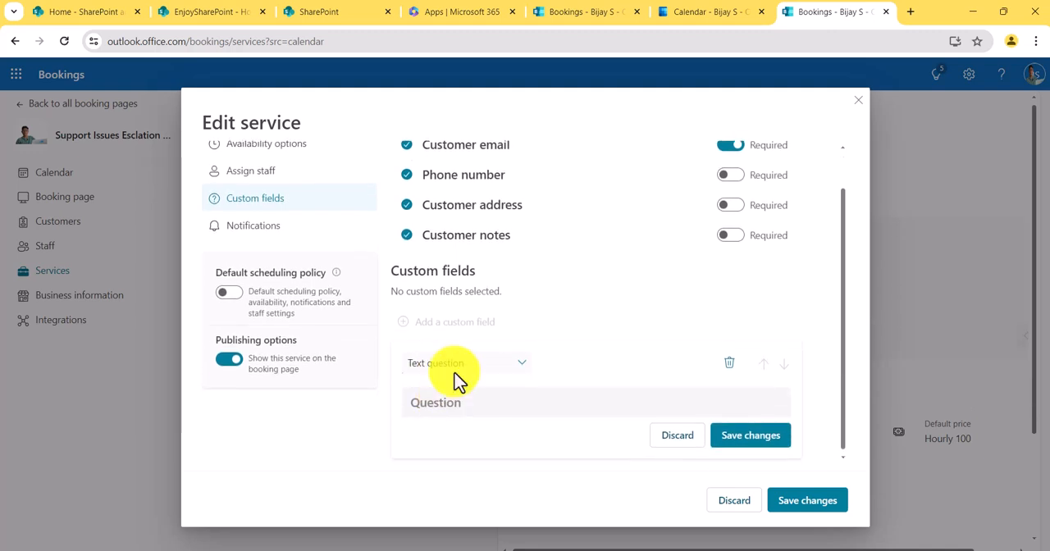
pyautogui.click(513, 369)
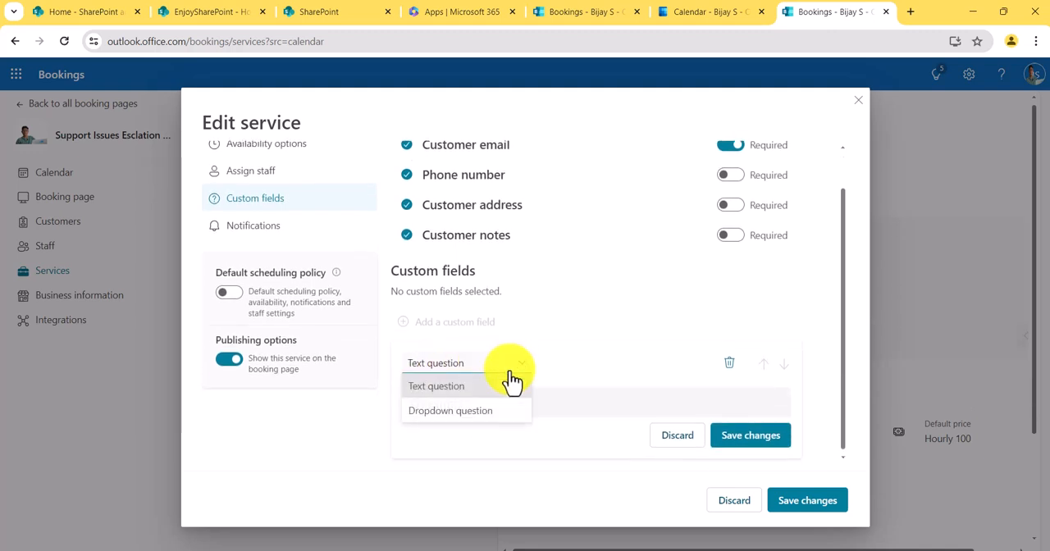
pyautogui.click(576, 352)
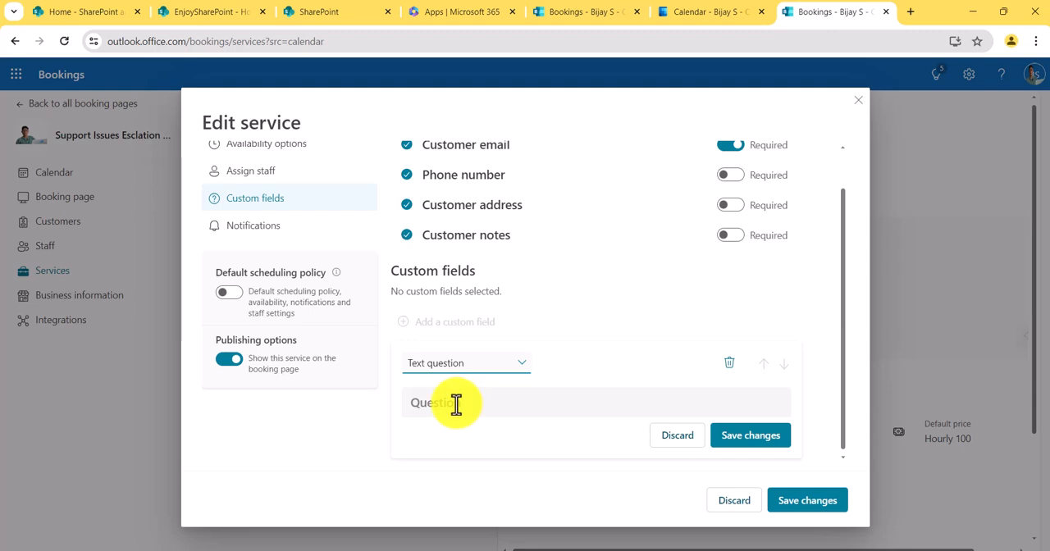
pyautogui.click(510, 367)
pyautogui.click(472, 415)
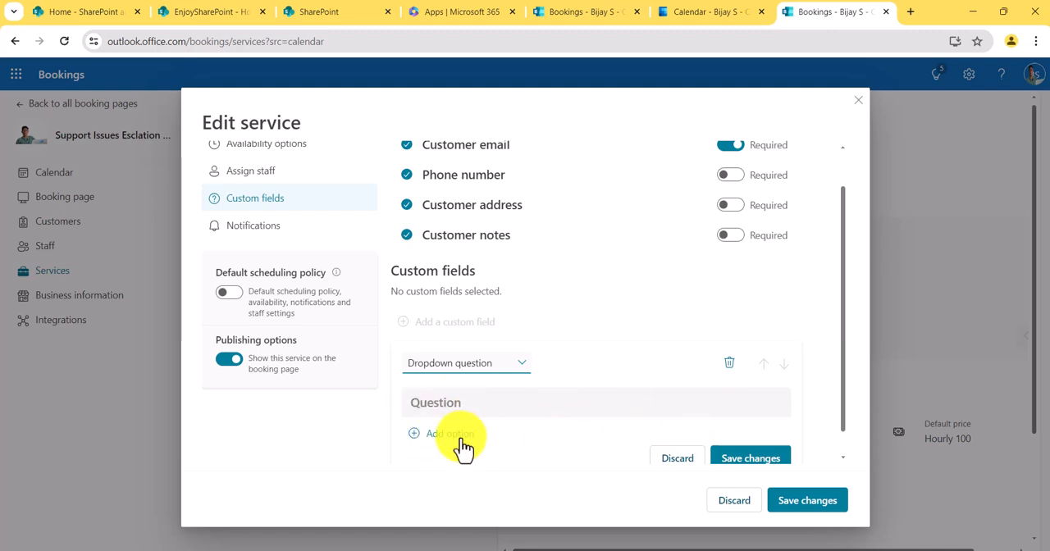
pyautogui.scroll(-1, 631, 426)
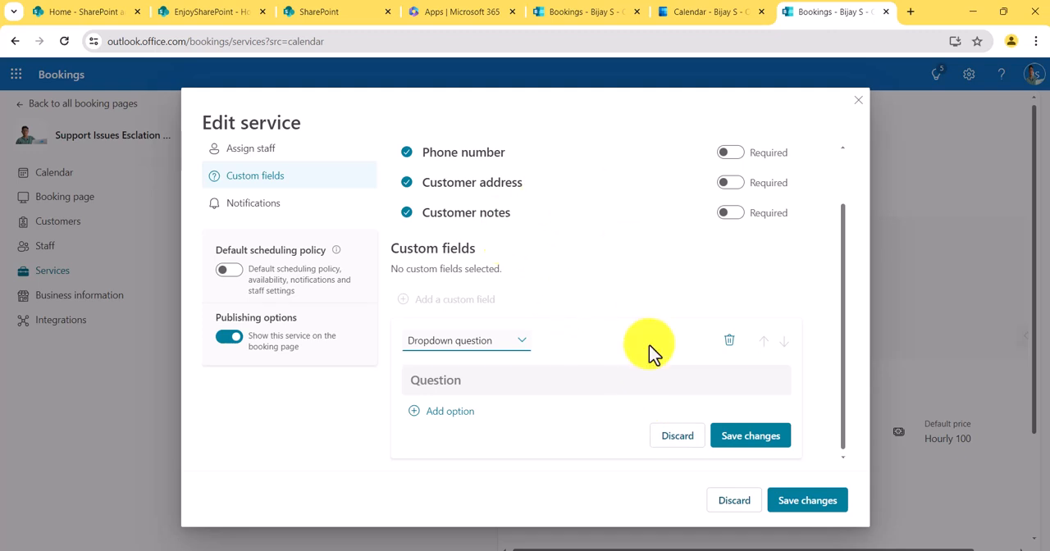
pyautogui.click(677, 441)
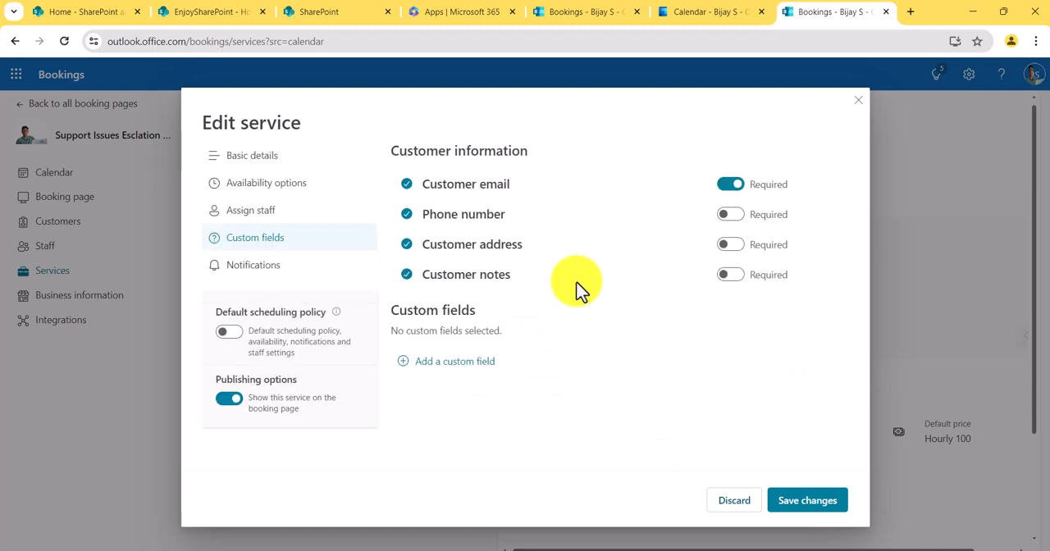
# - Review the service's notification settings, including text messages, email confirmation, email reminders and email follow-up
pyautogui.click(280, 282)
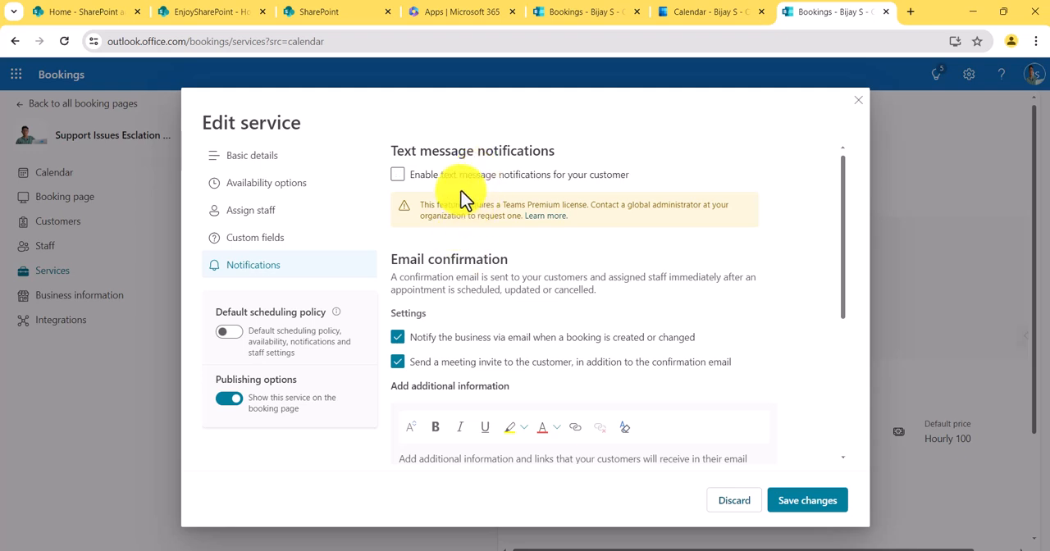
pyautogui.scroll(-2, 484, 297)
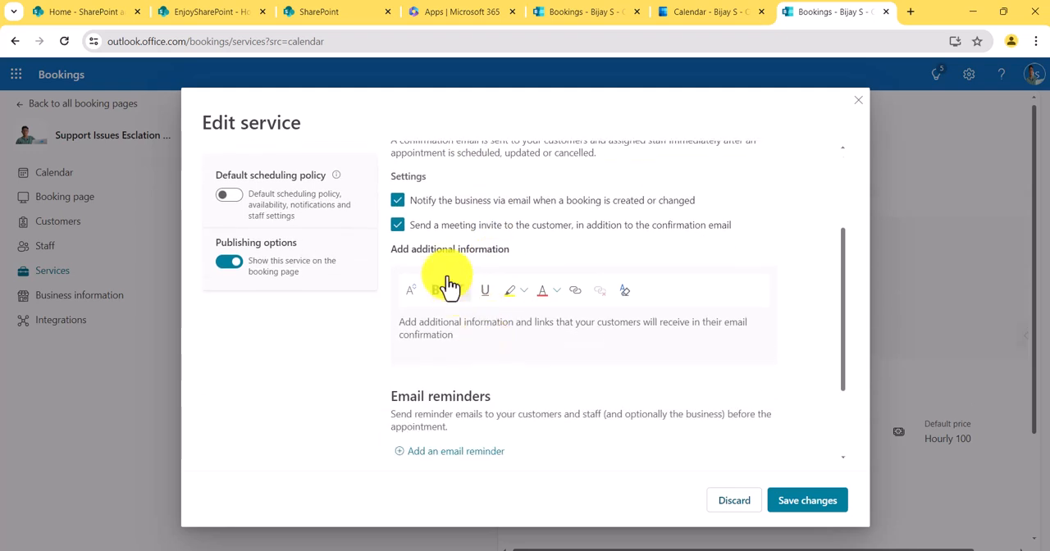
pyautogui.click(398, 203)
pyautogui.scroll(1, 397, 261)
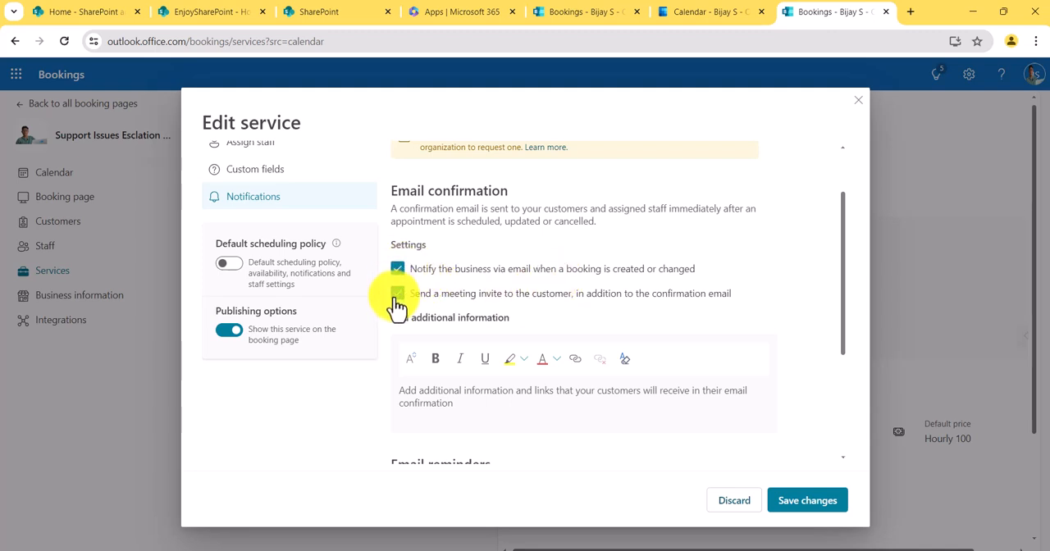
pyautogui.scroll(-2, 457, 377)
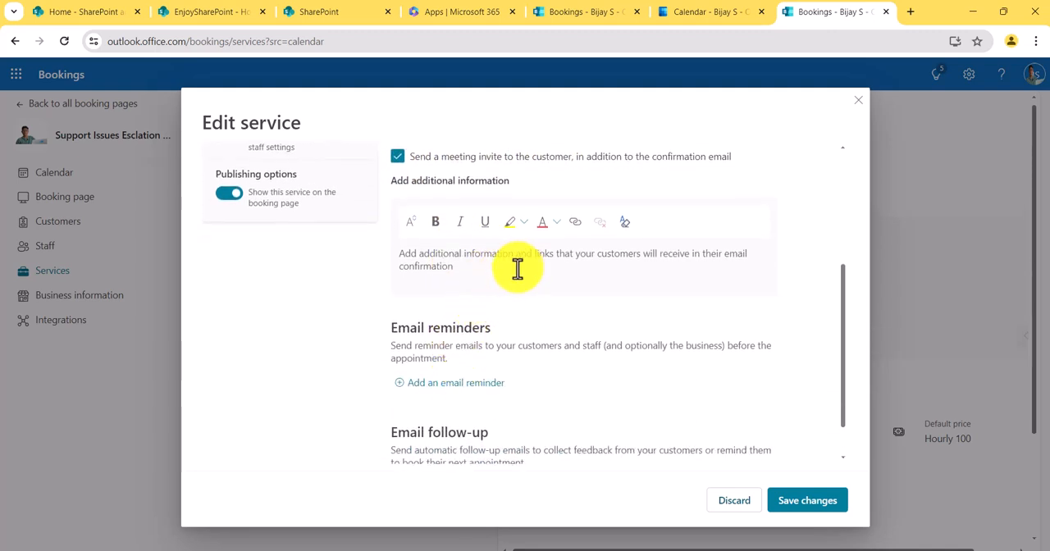
pyautogui.scroll(-1, 541, 360)
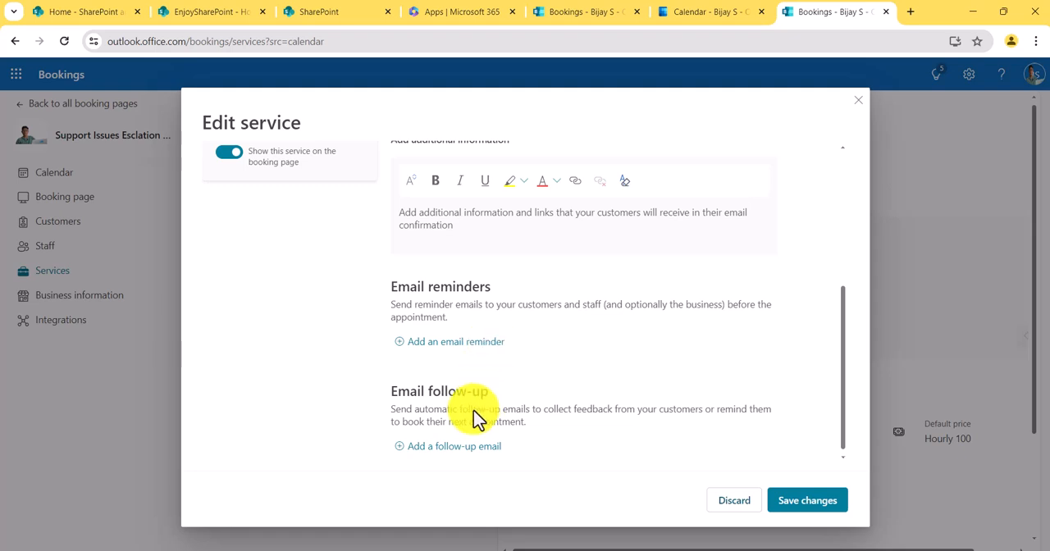
# - Start a new email reminder for the service, examine its timing, recipient and message fields, and discard it
pyautogui.click(480, 343)
pyautogui.scroll(3, 492, 336)
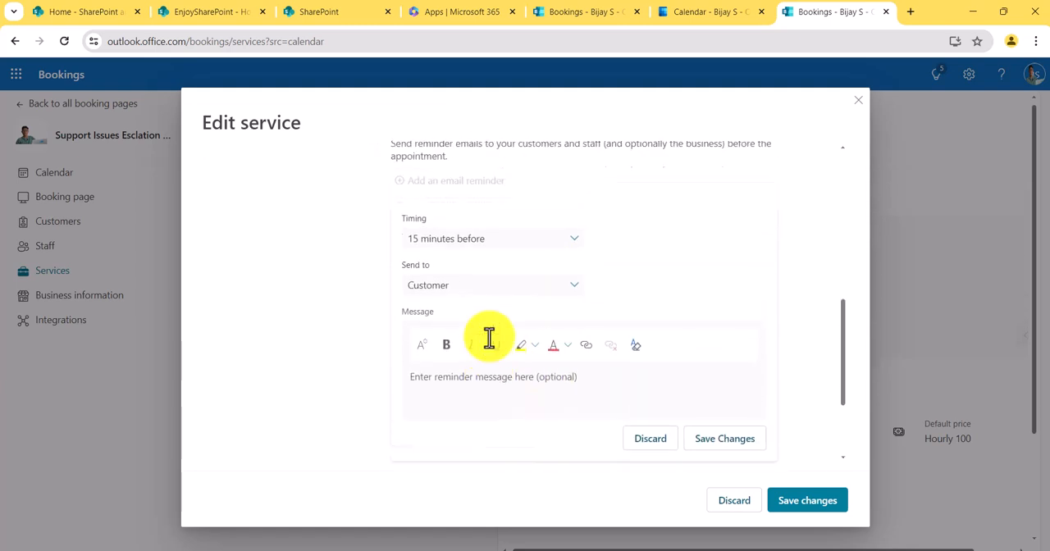
pyautogui.scroll(3, 476, 304)
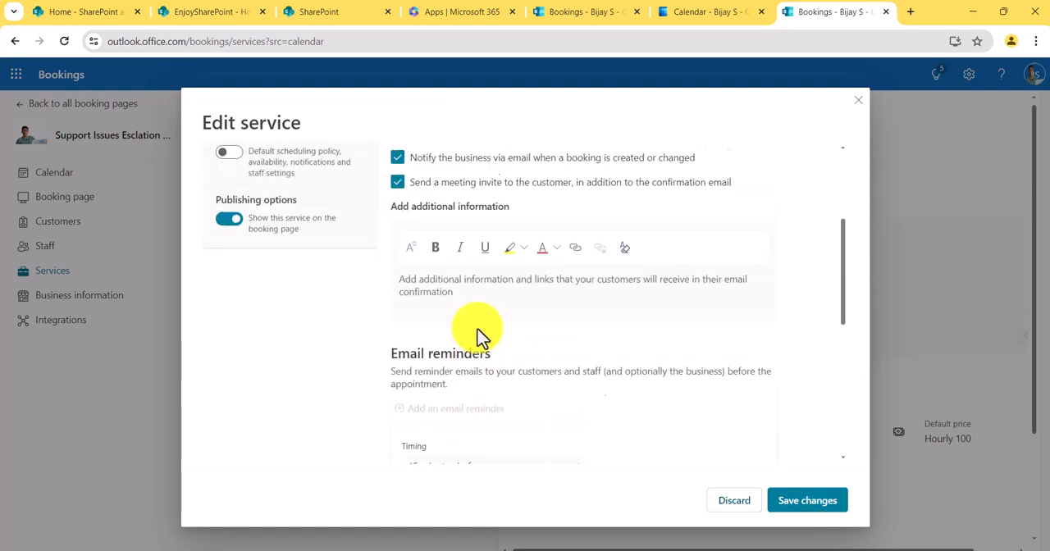
pyautogui.scroll(-3, 477, 324)
pyautogui.scroll(-3, 476, 328)
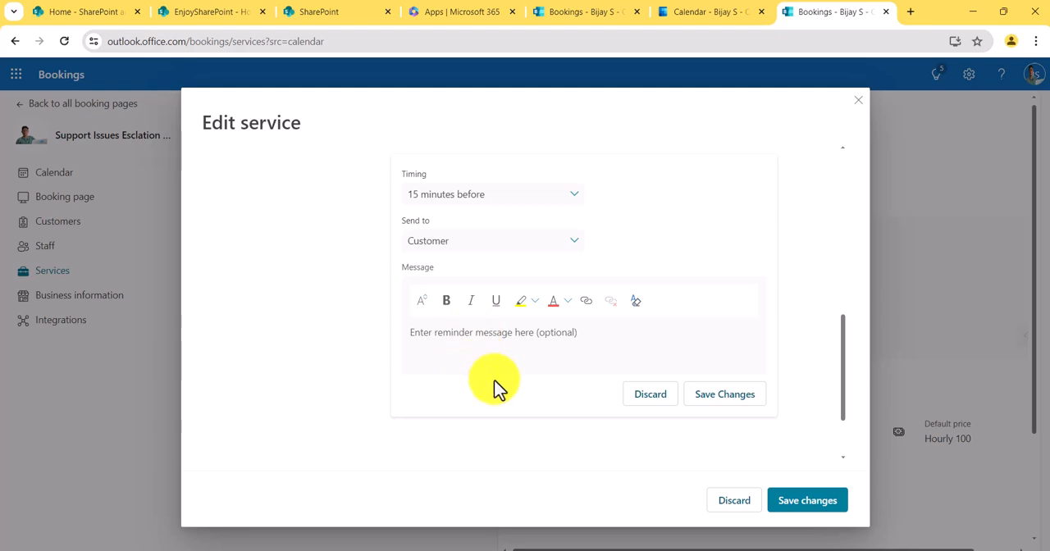
pyautogui.click(656, 400)
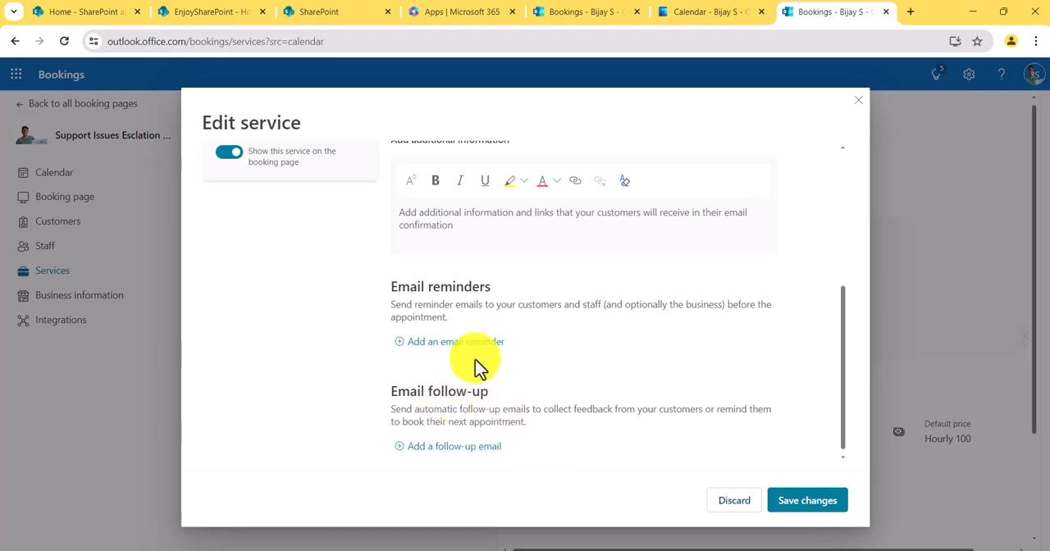
# - Recheck the text message and email confirmation settings and save the changes to the IT support service
pyautogui.scroll(2, 478, 337)
pyautogui.scroll(3, 478, 336)
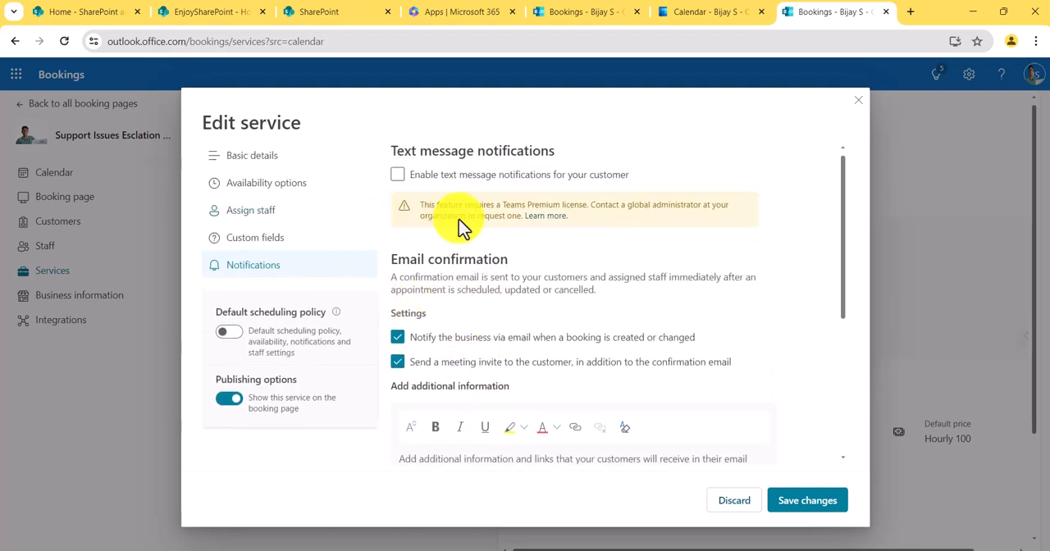
pyautogui.click(806, 502)
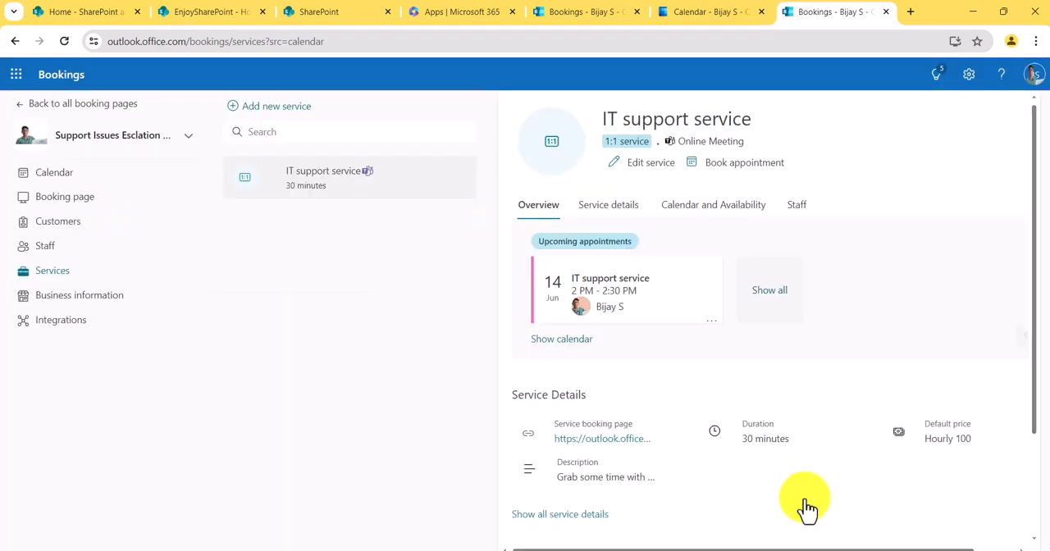
# - Open Business information and review the basic details, business logo and business hours of the shared booking page
pyautogui.click(57, 297)
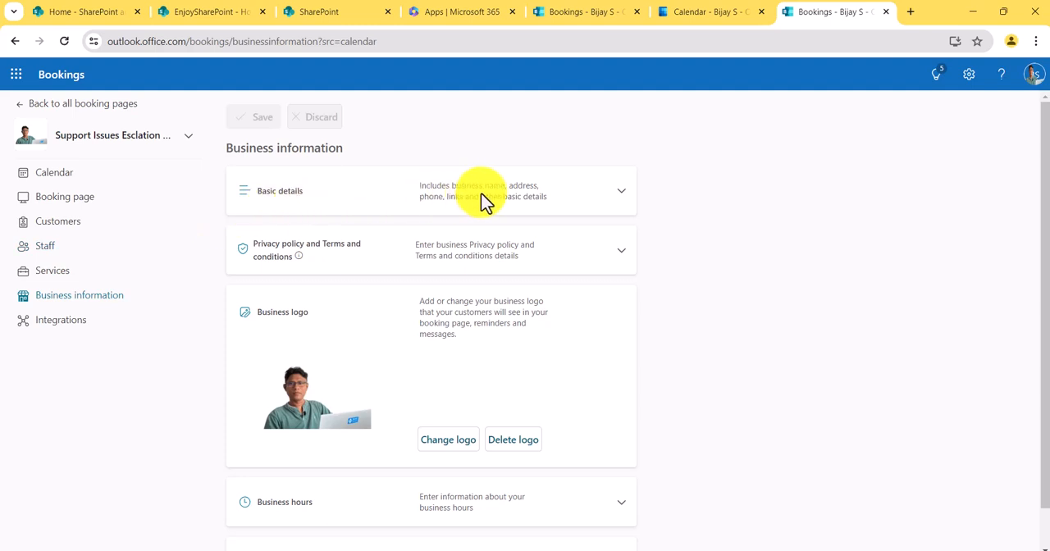
pyautogui.click(621, 197)
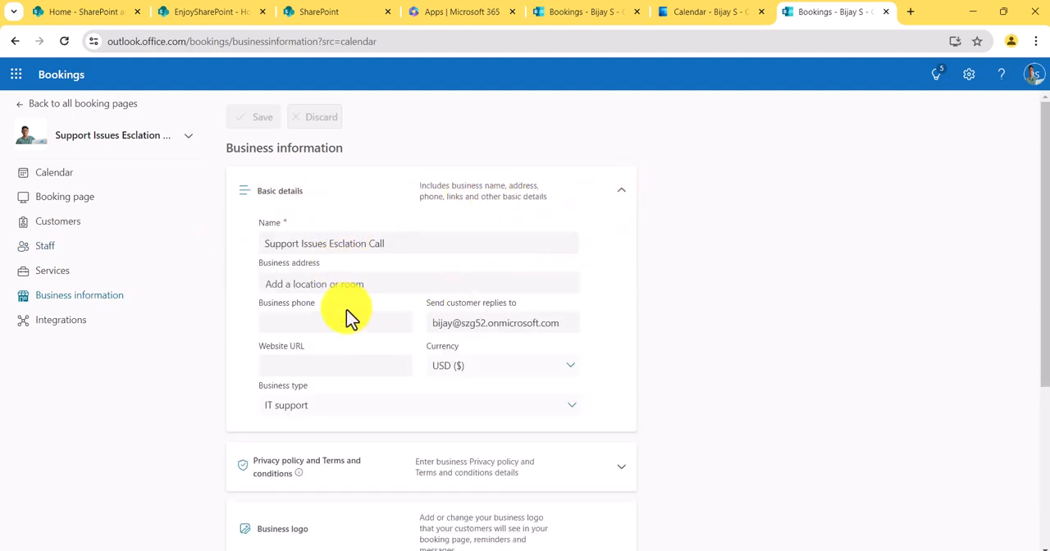
pyautogui.scroll(-3, 349, 316)
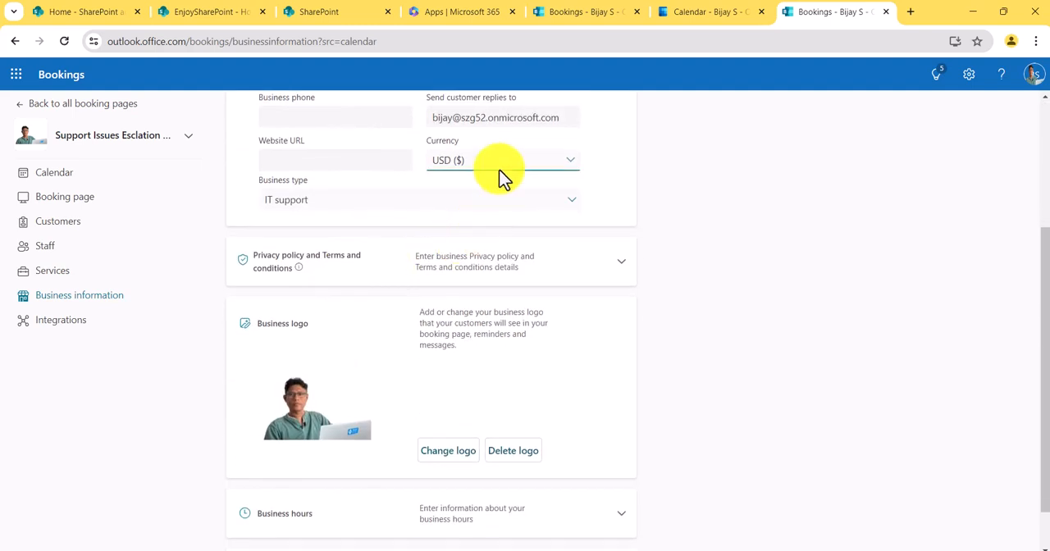
pyautogui.scroll(-1, 498, 394)
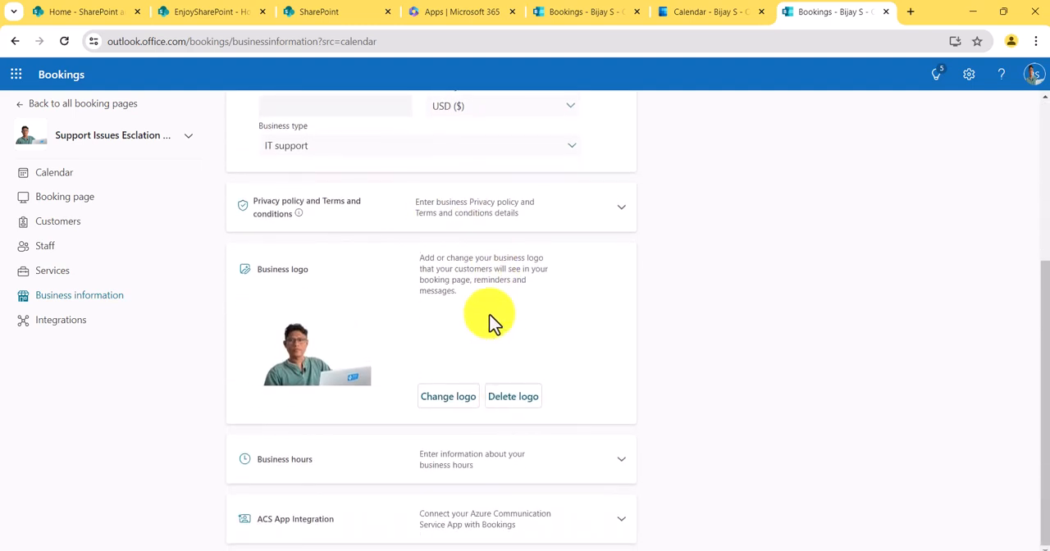
pyautogui.click(623, 461)
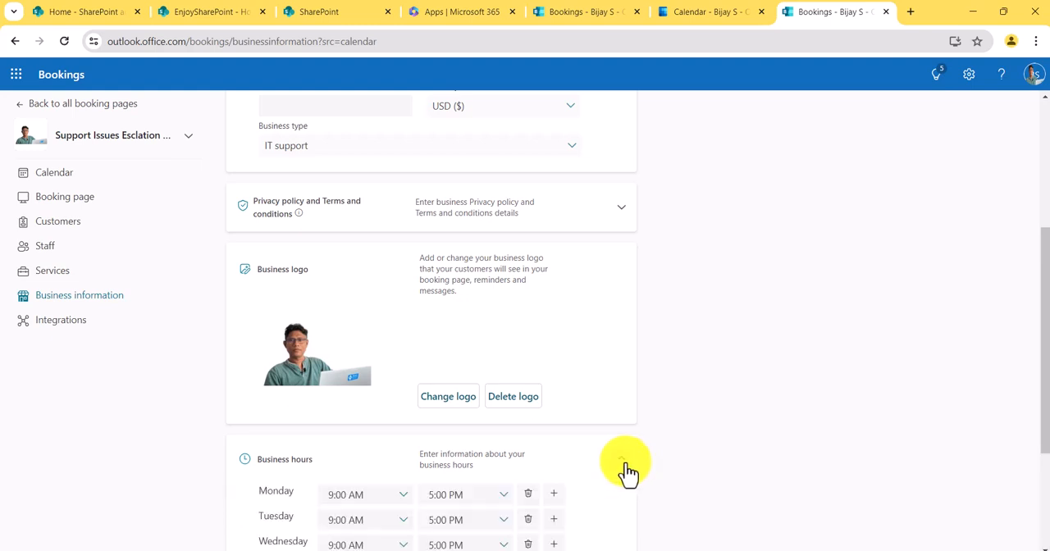
pyautogui.scroll(-3, 648, 438)
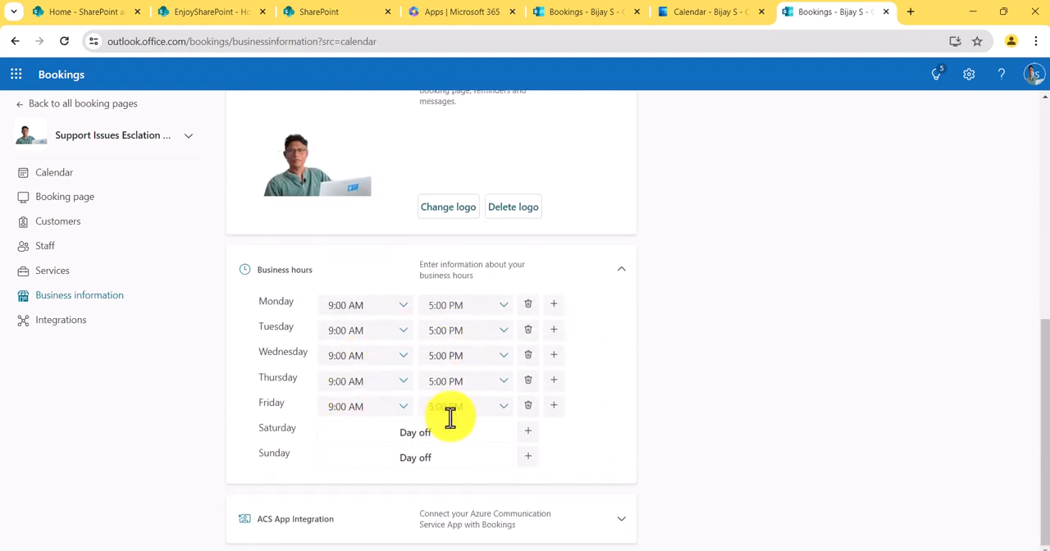
pyautogui.scroll(5, 339, 391)
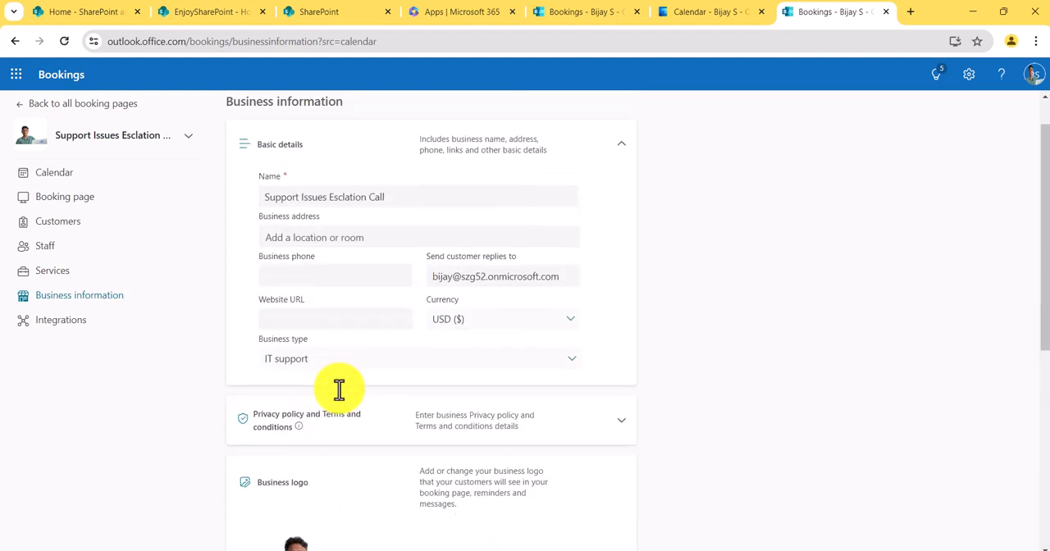
# - Return to the overview of all booking pages and switch to the PowerPoint slide show
pyautogui.click(74, 106)
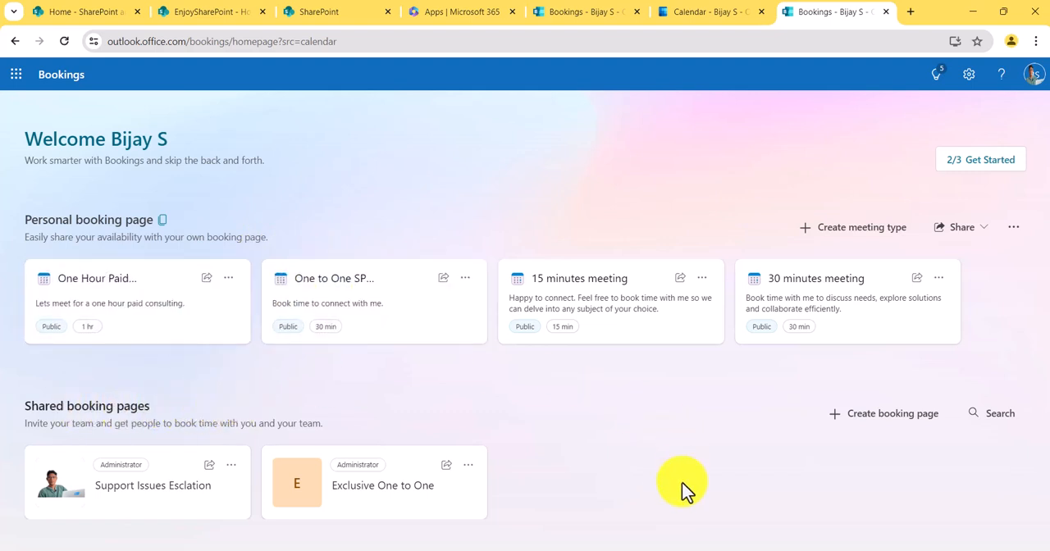
pyautogui.click(728, 550)
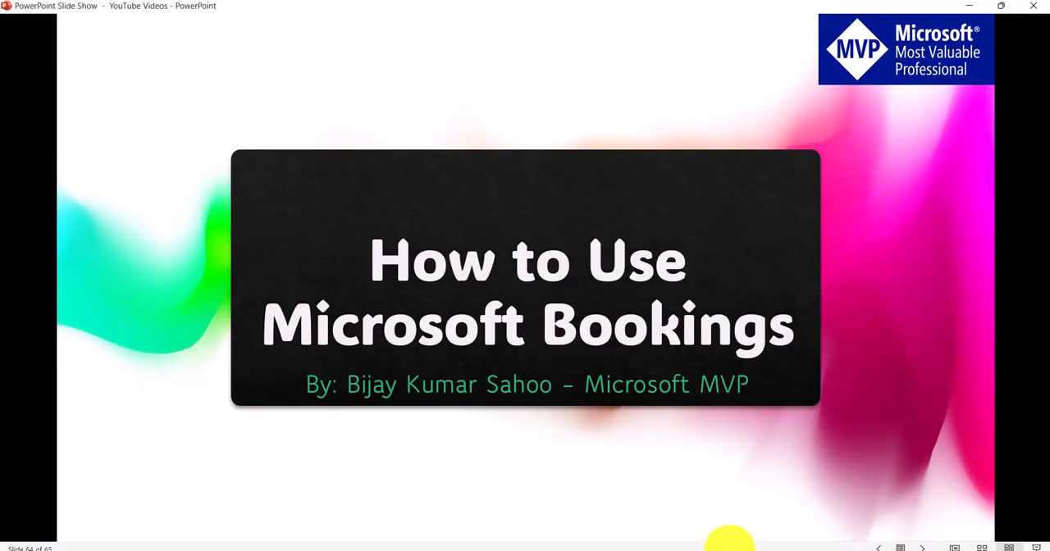